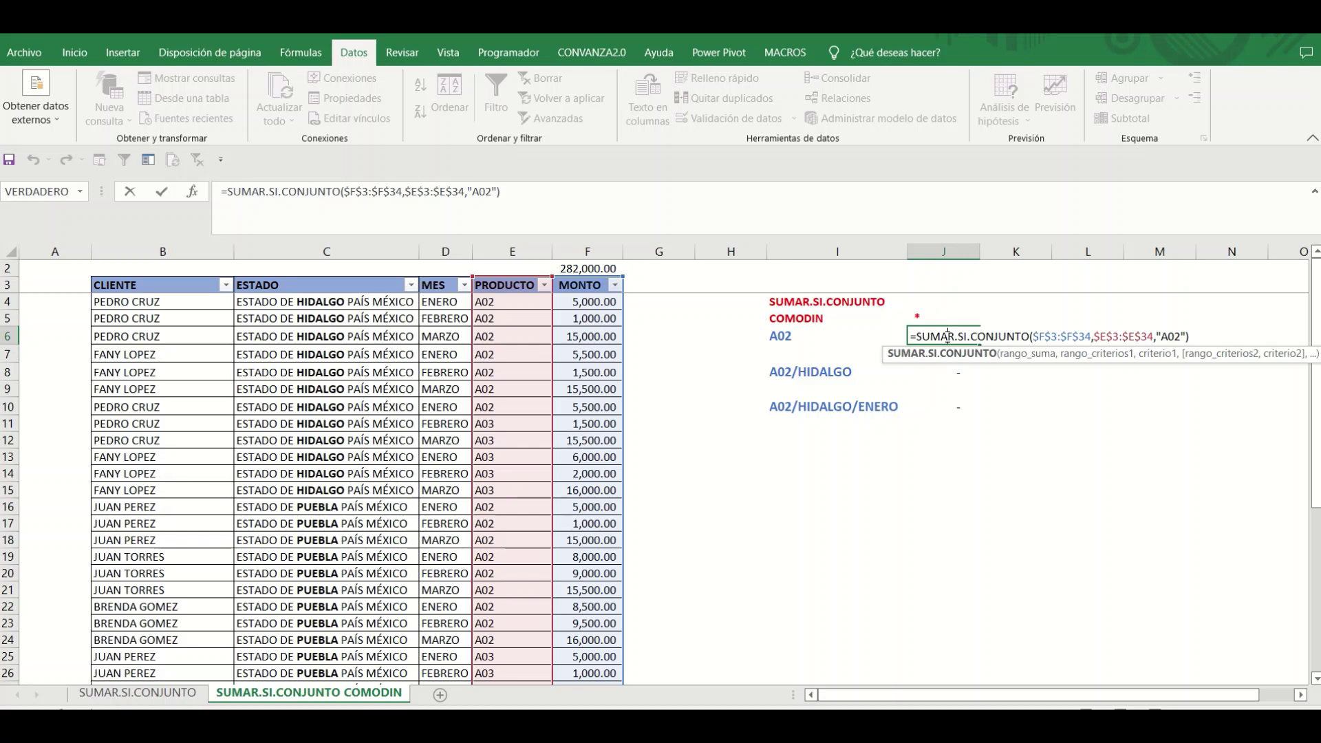
# Review the sum range, criteria range and criterion arguments of the A02 SUMAR.SI.CONJUNTO formula in cell J6.
pyautogui.click(1060, 337)
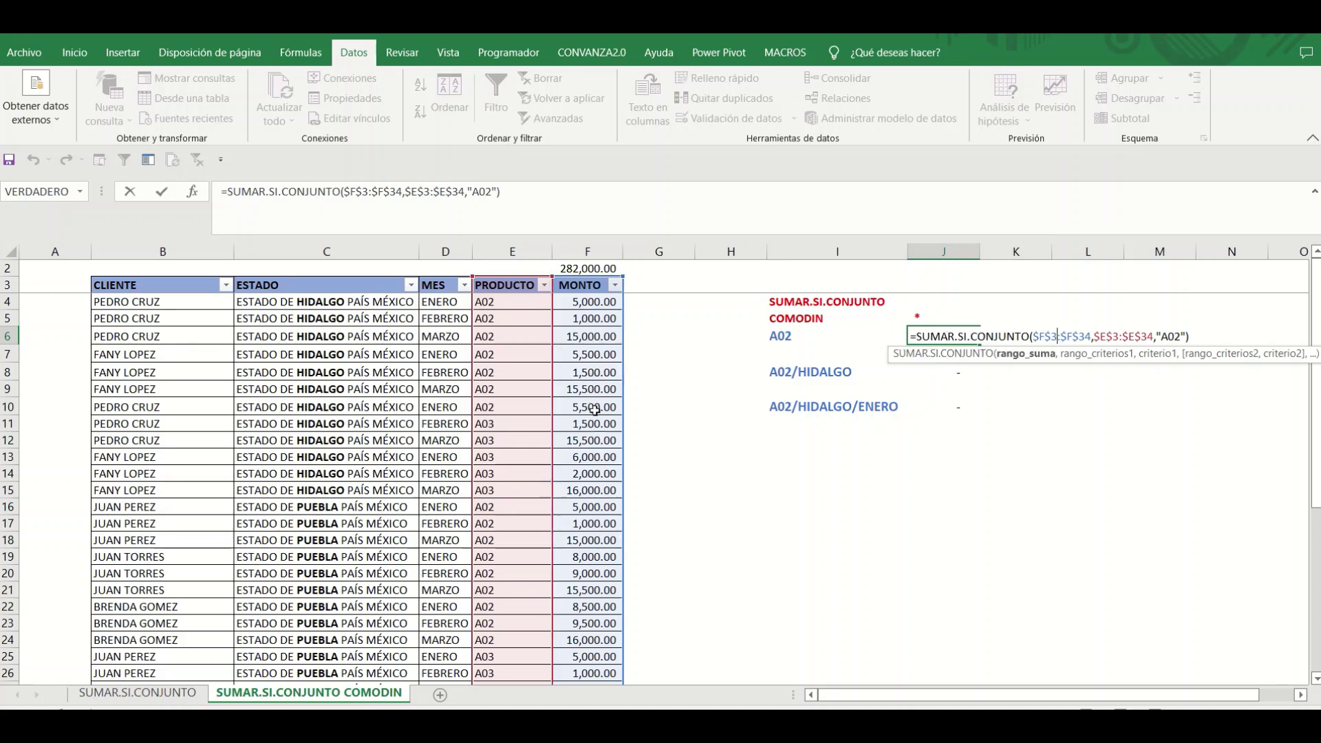
pyautogui.click(1111, 334)
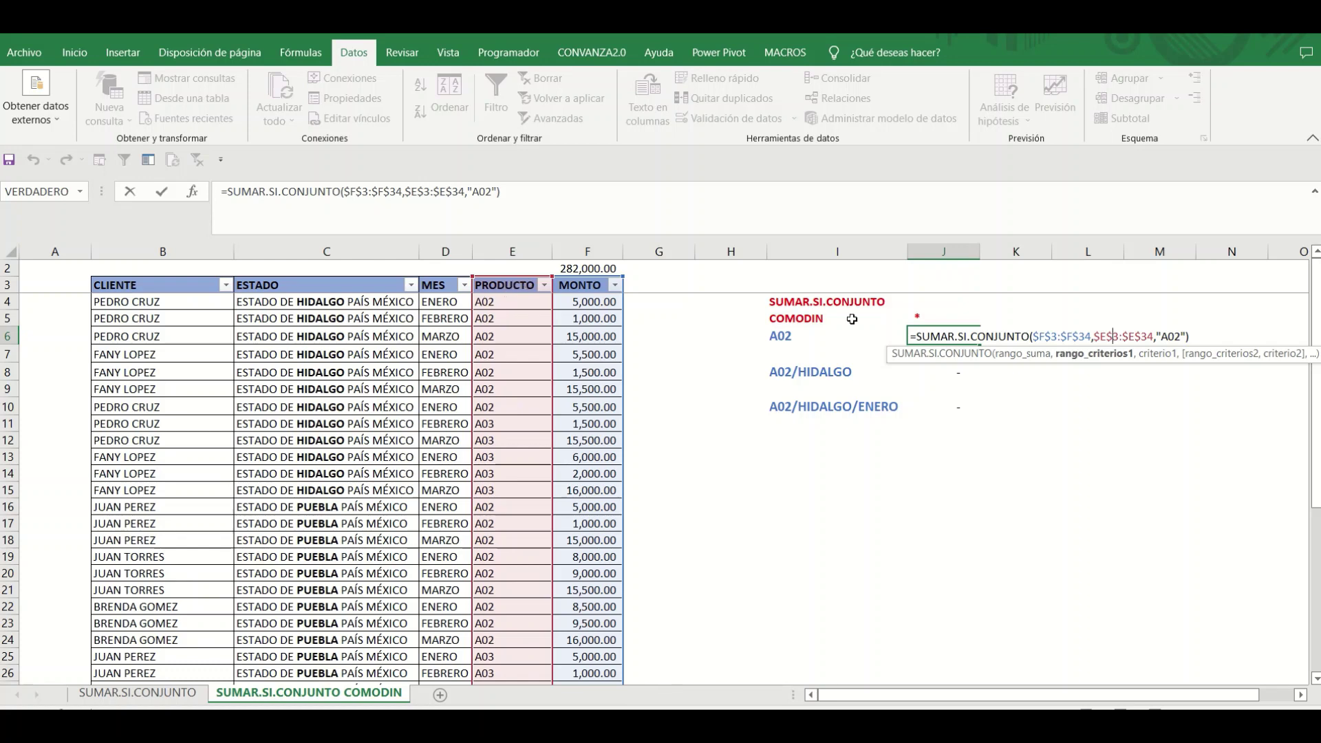
pyautogui.click(1169, 336)
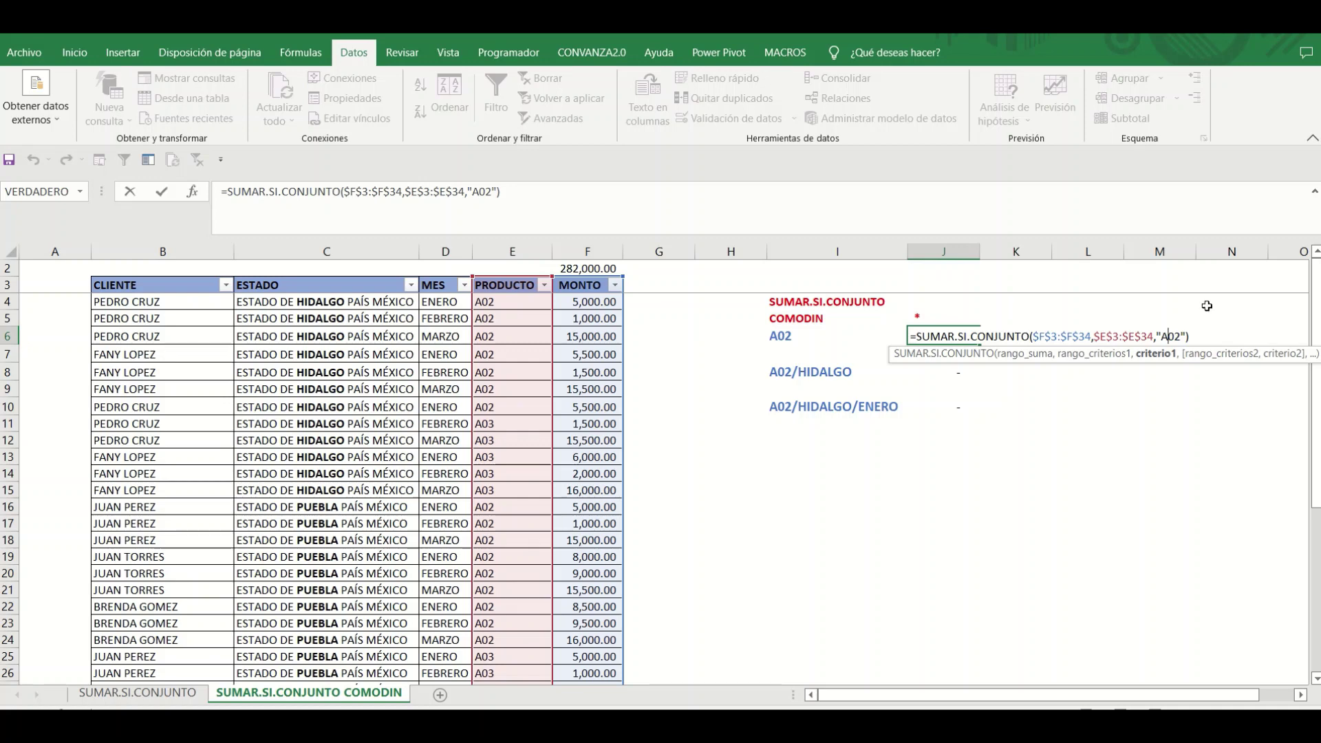
pyautogui.press('Return')
pyautogui.press('Up')
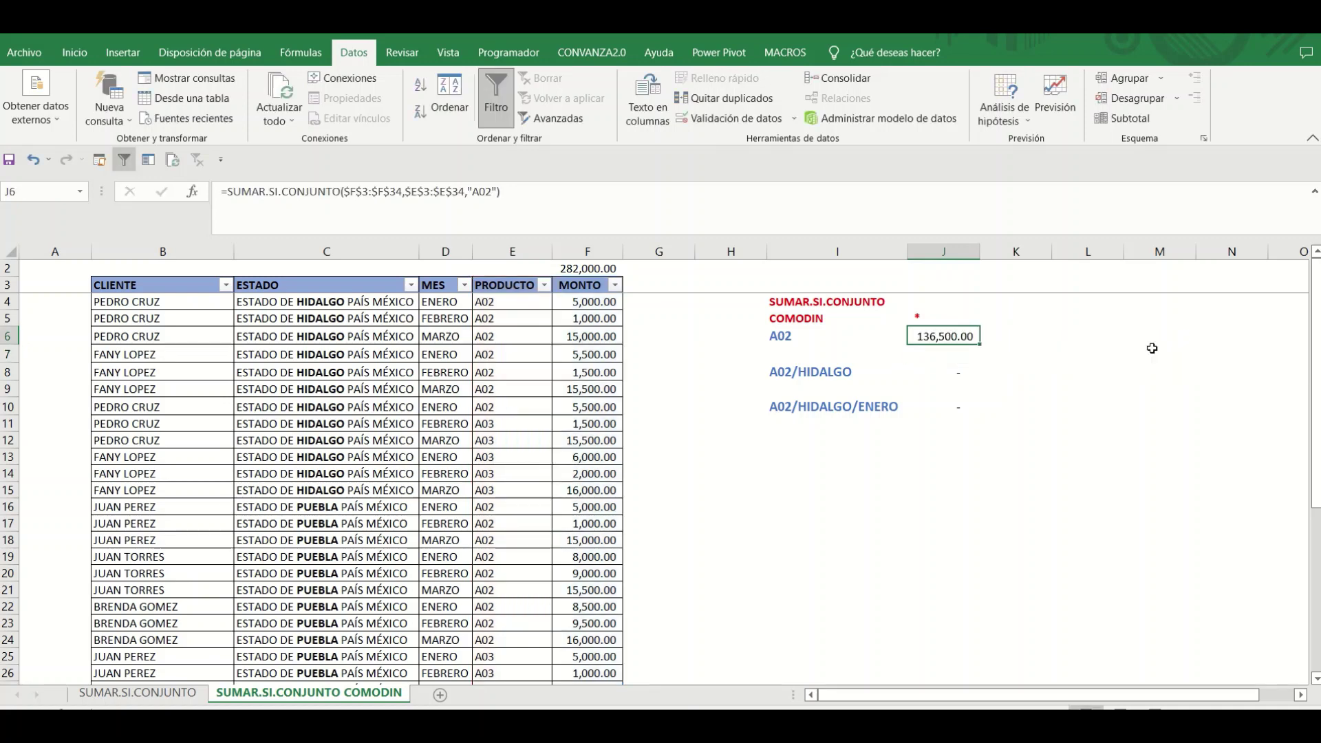
# Change the product criterion in cell J6's SUMAR.SI.CONJUNTO formula to "A002".
pyautogui.press('F2')
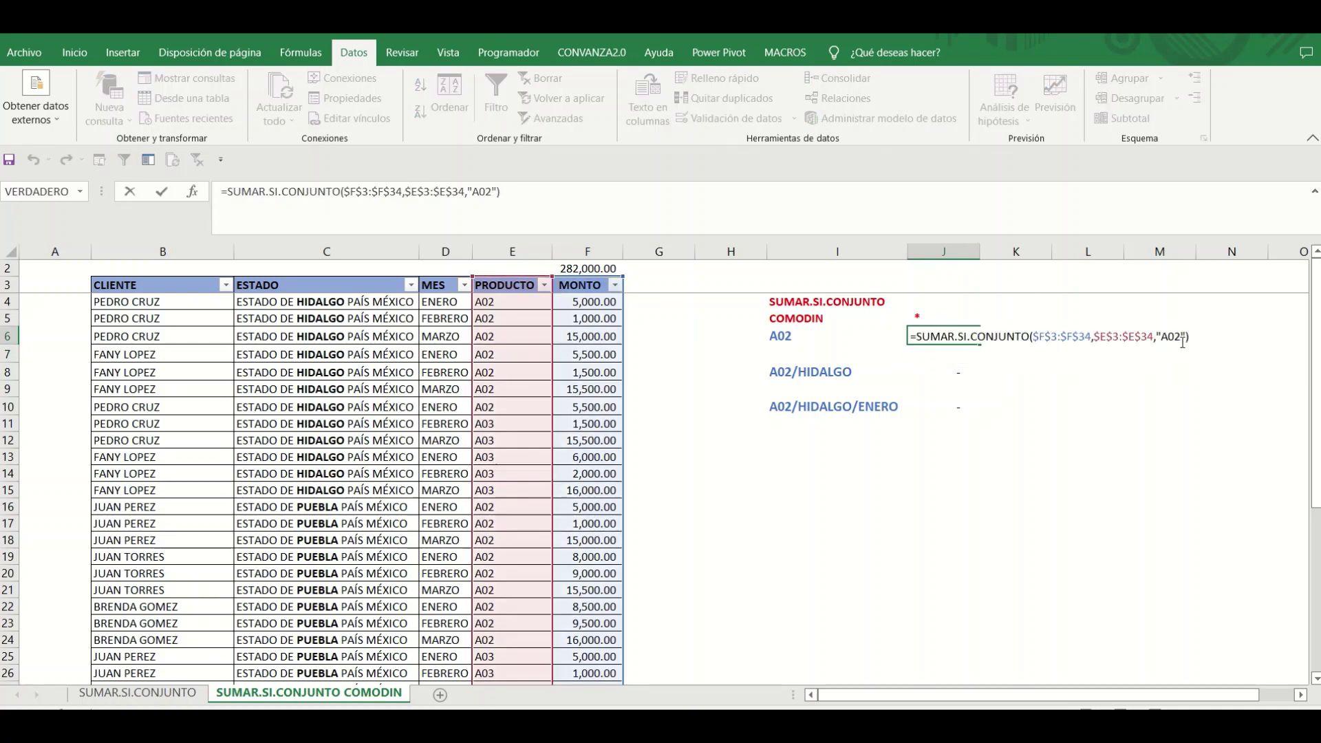
pyautogui.click(1180, 337)
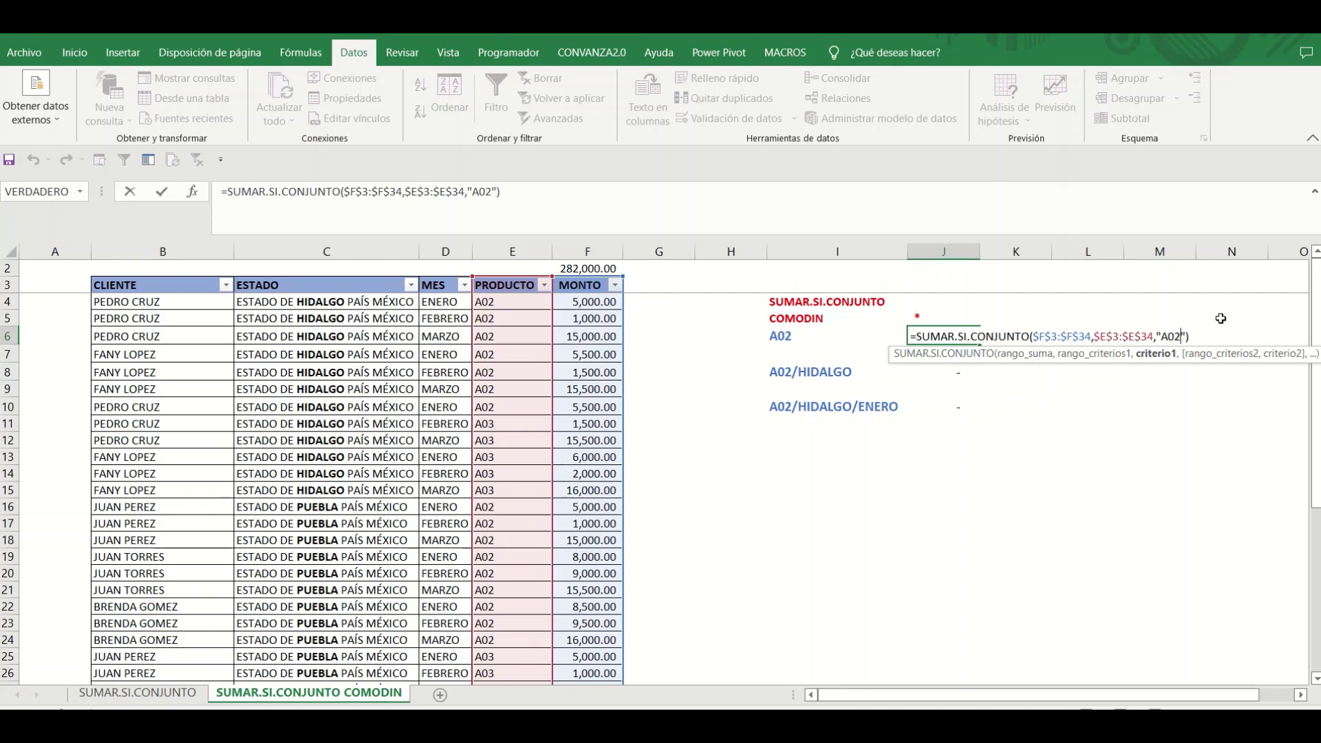
pyautogui.write('0')
pyautogui.press('Return')
# Restore the product criterion in cell J6's formula to "A02".
pyautogui.press('Up')
pyautogui.press('F2')
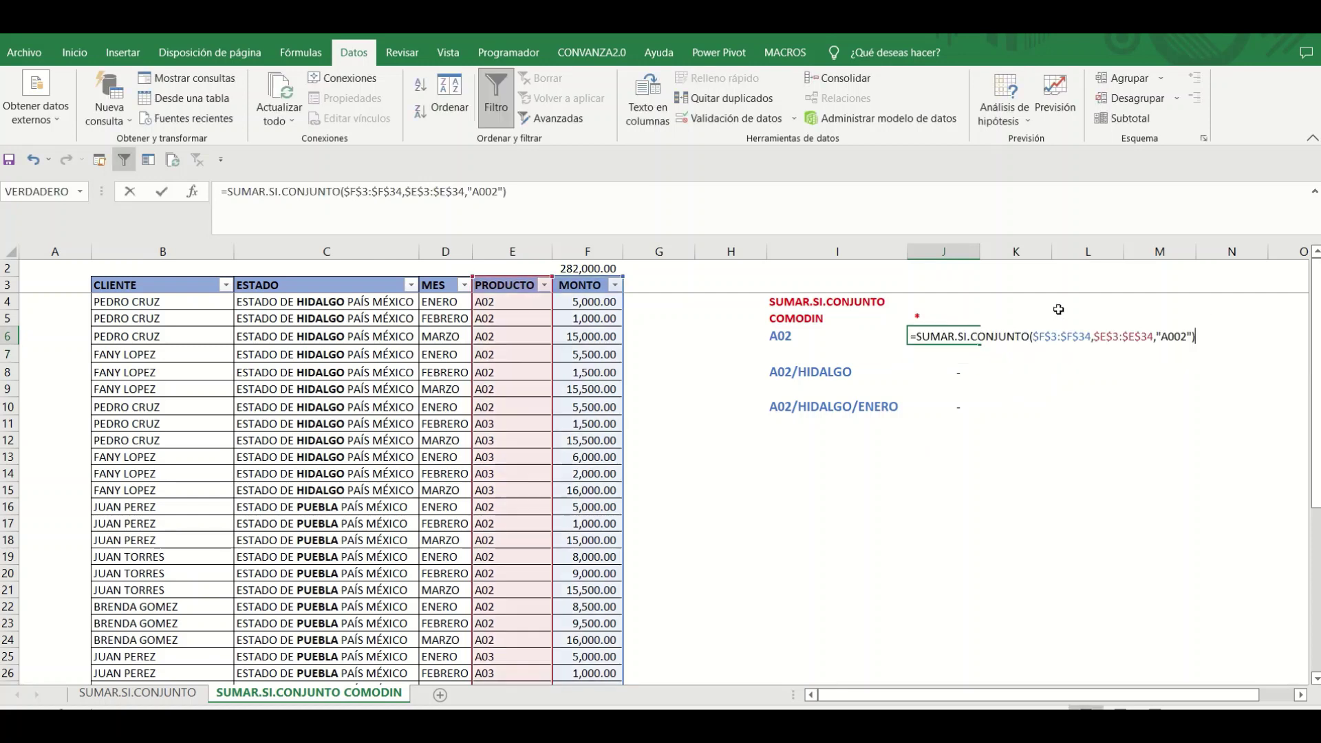
pyautogui.press('Left')
pyautogui.press('Left')
pyautogui.press('Left')
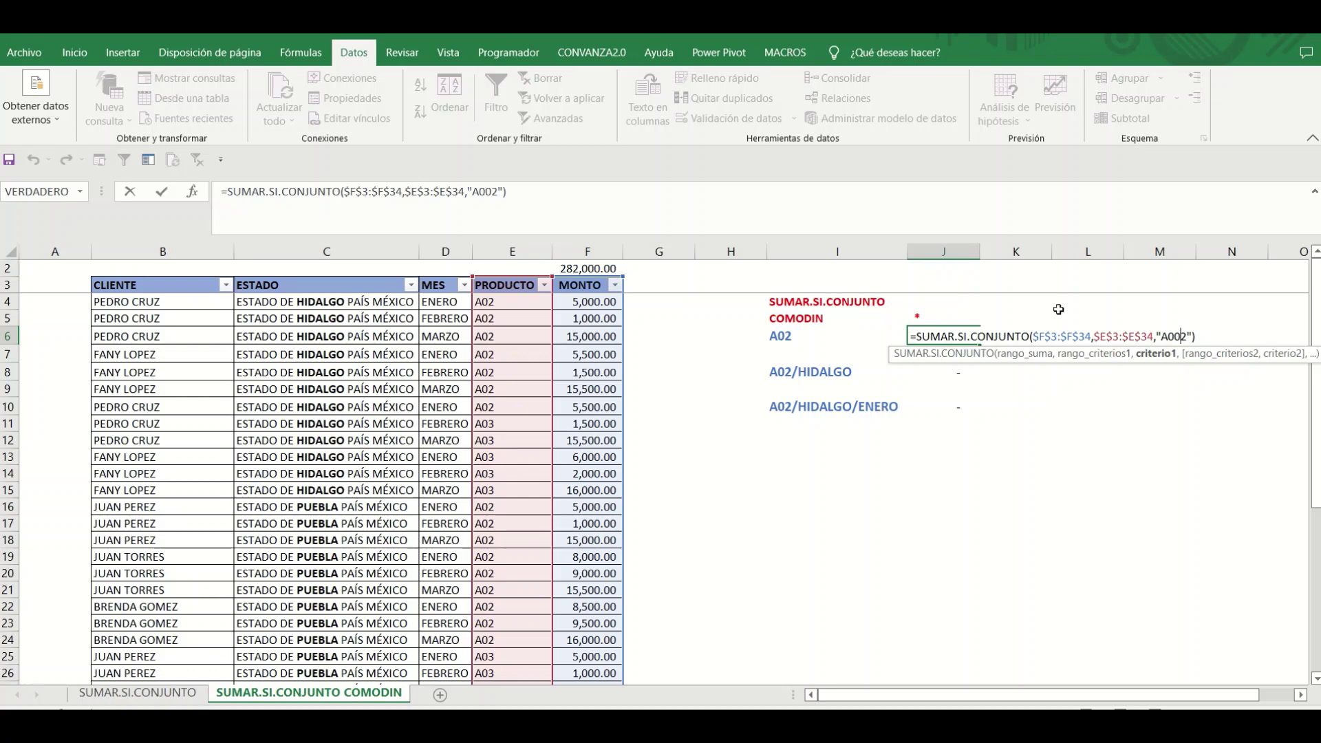
pyautogui.press('BackSpace')
pyautogui.press('Return')
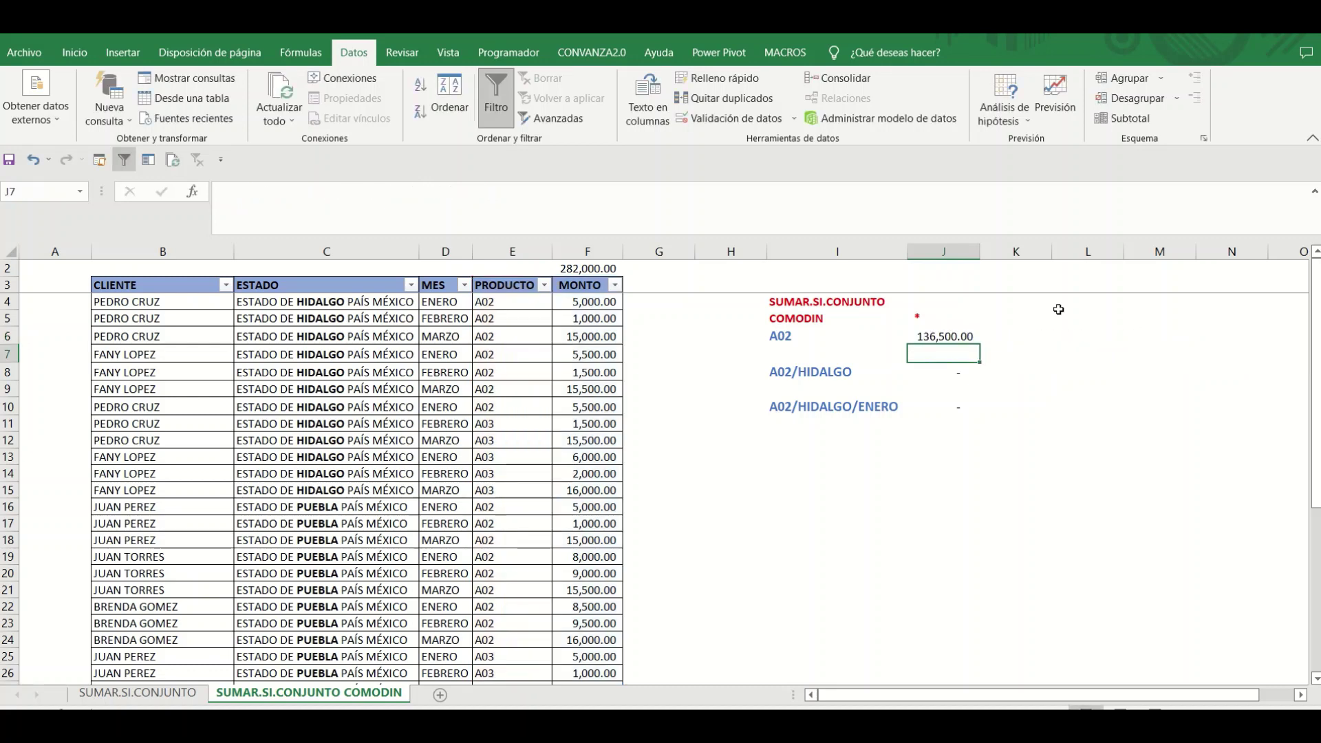
# Review each argument of the A02/HIDALGO formula in cell J8, including both criteria ranges and their criteria.
pyautogui.press('Down')
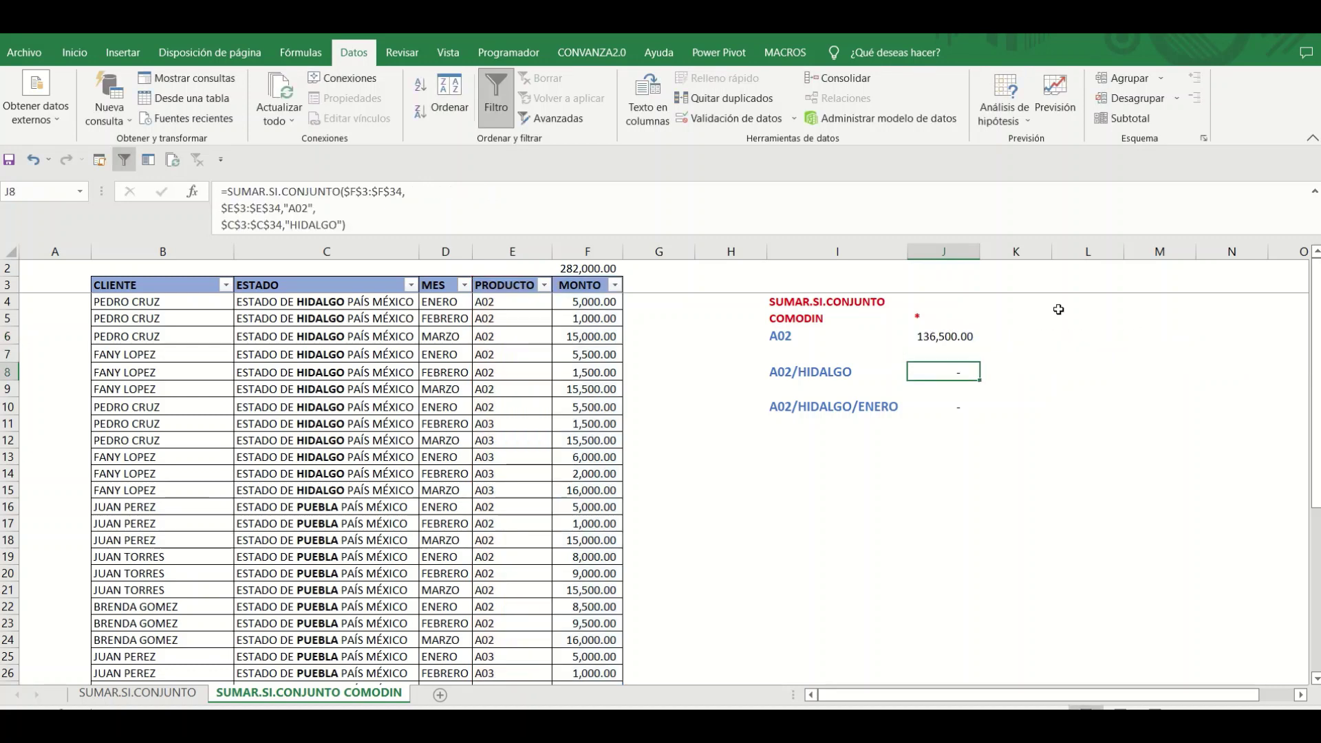
pyautogui.press('F2')
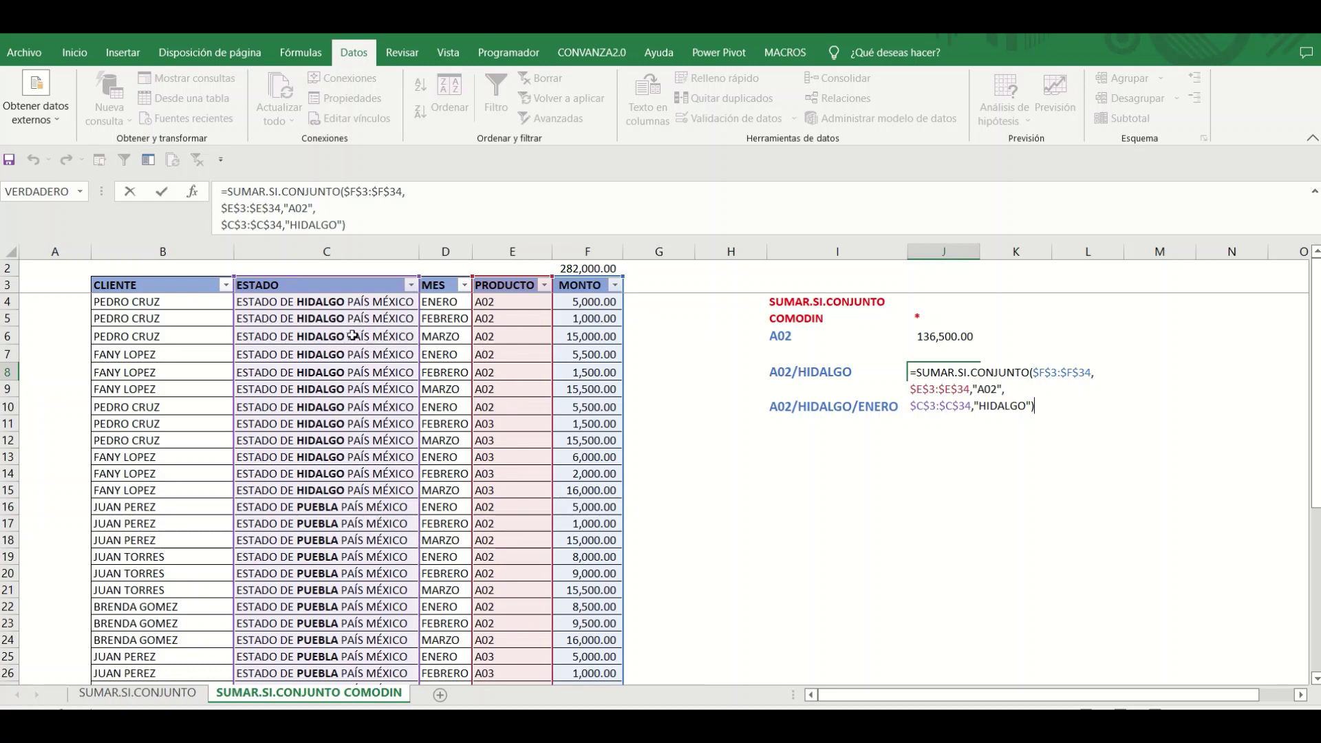
pyautogui.click(1025, 387)
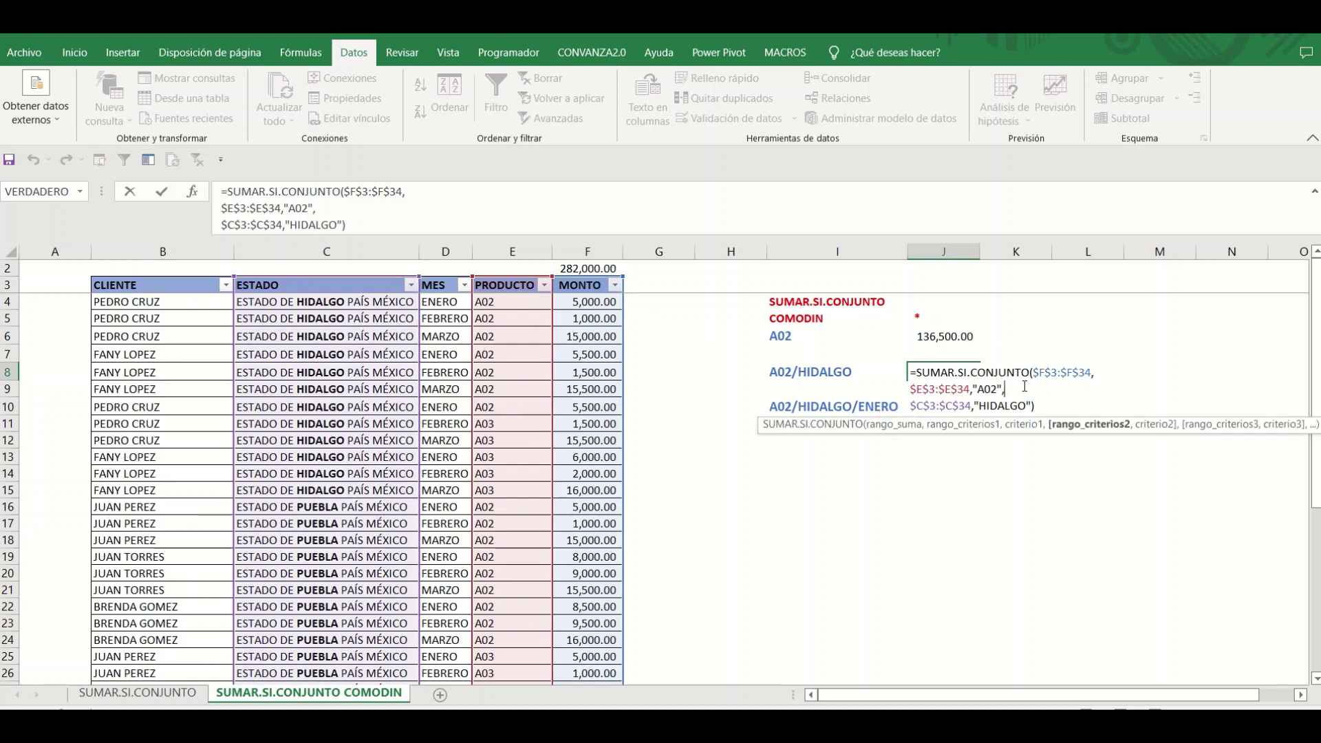
pyautogui.click(1078, 373)
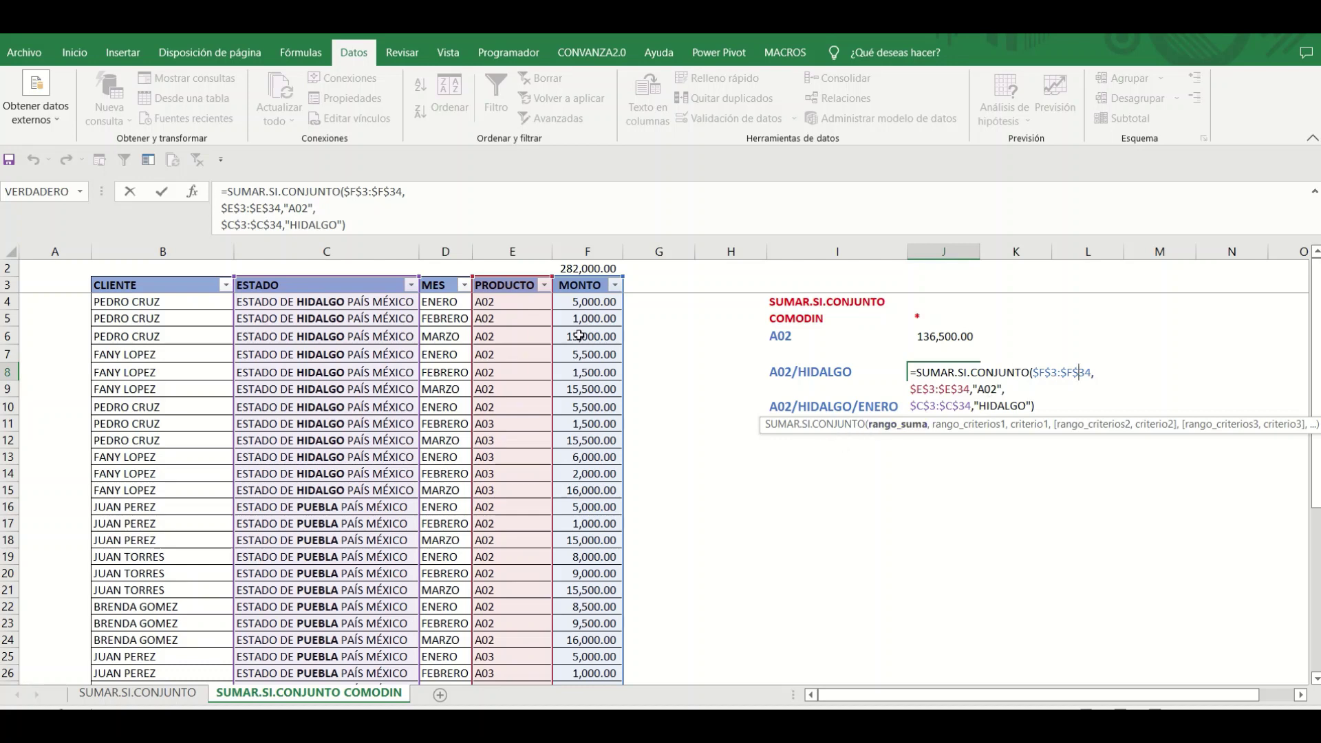
pyautogui.click(969, 390)
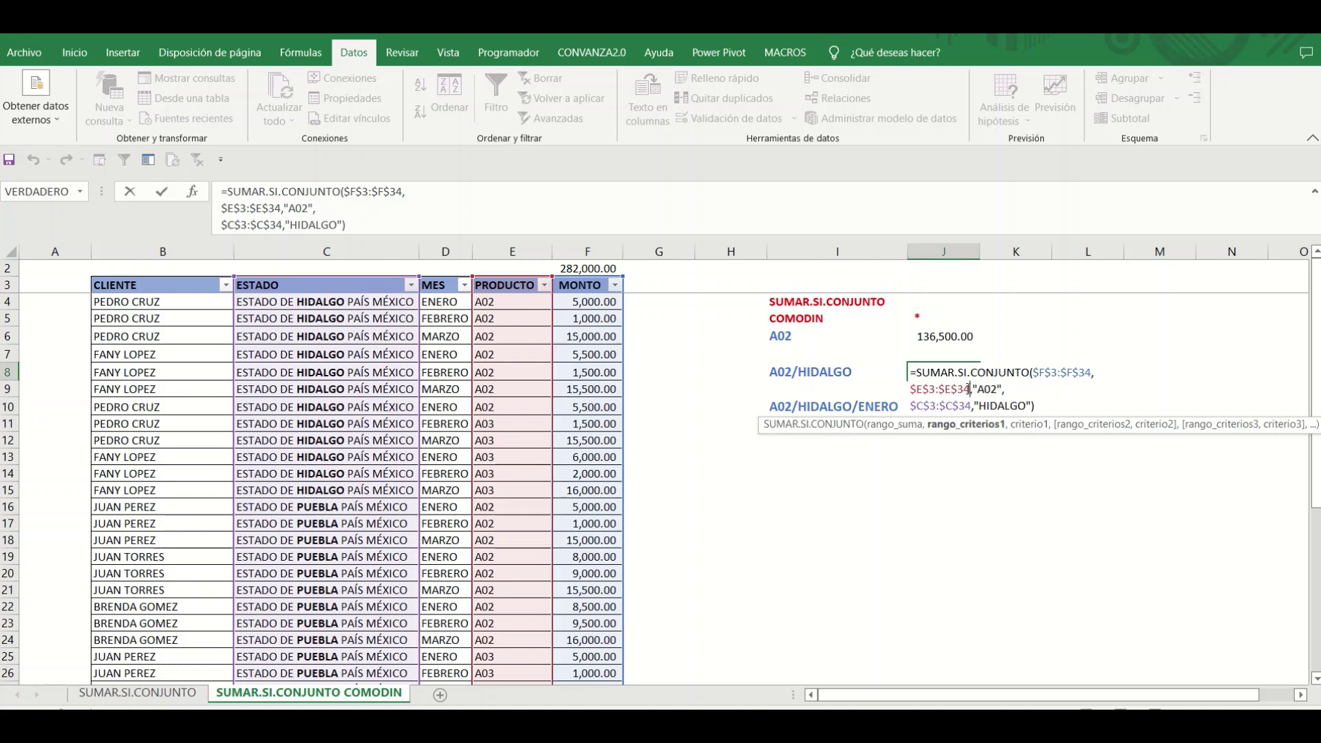
pyautogui.click(1009, 390)
pyautogui.click(1012, 391)
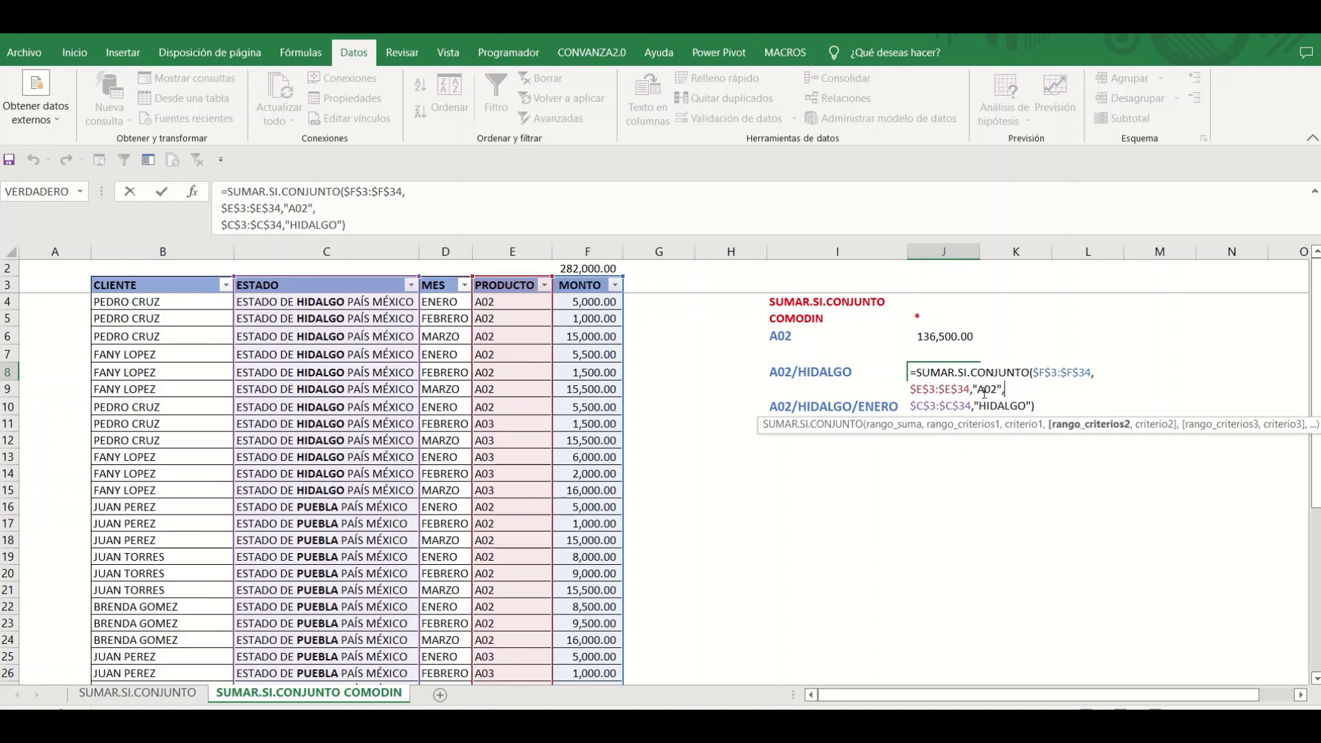
pyautogui.click(991, 406)
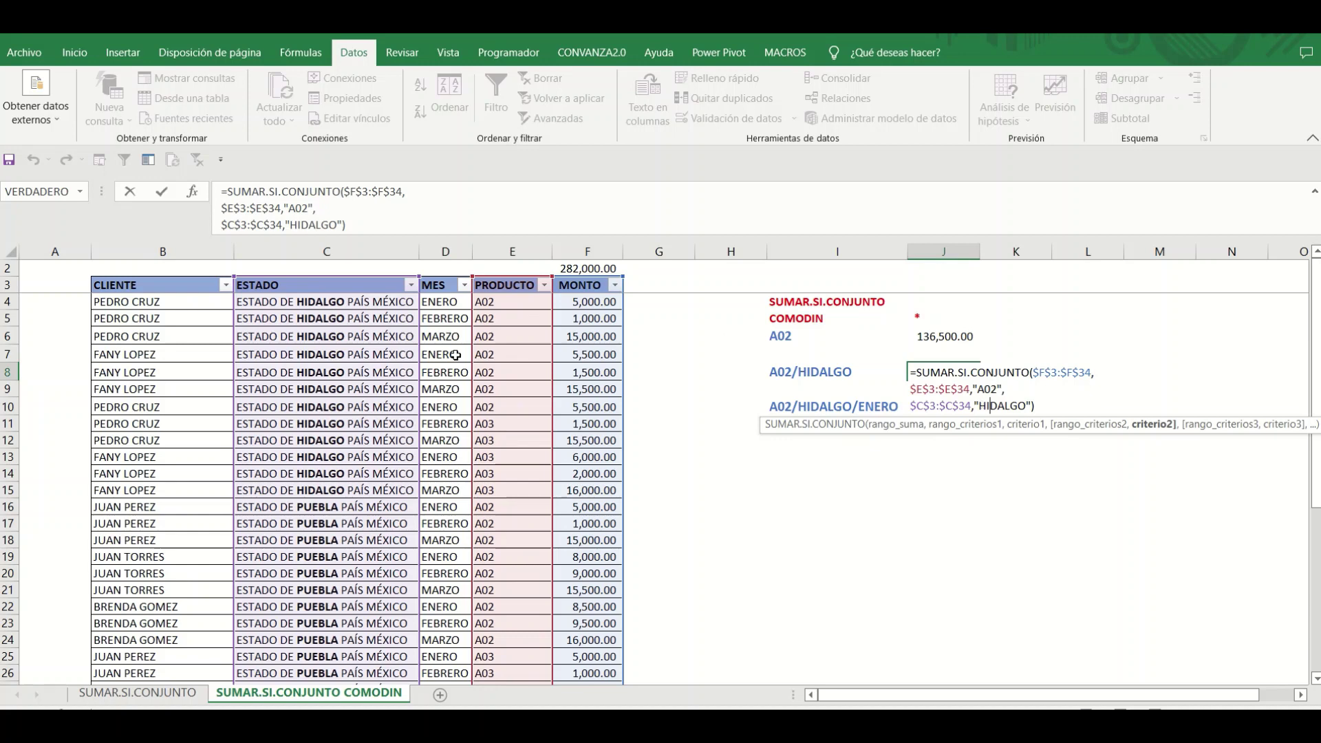
pyautogui.hotkey('ctrl', 'Return')
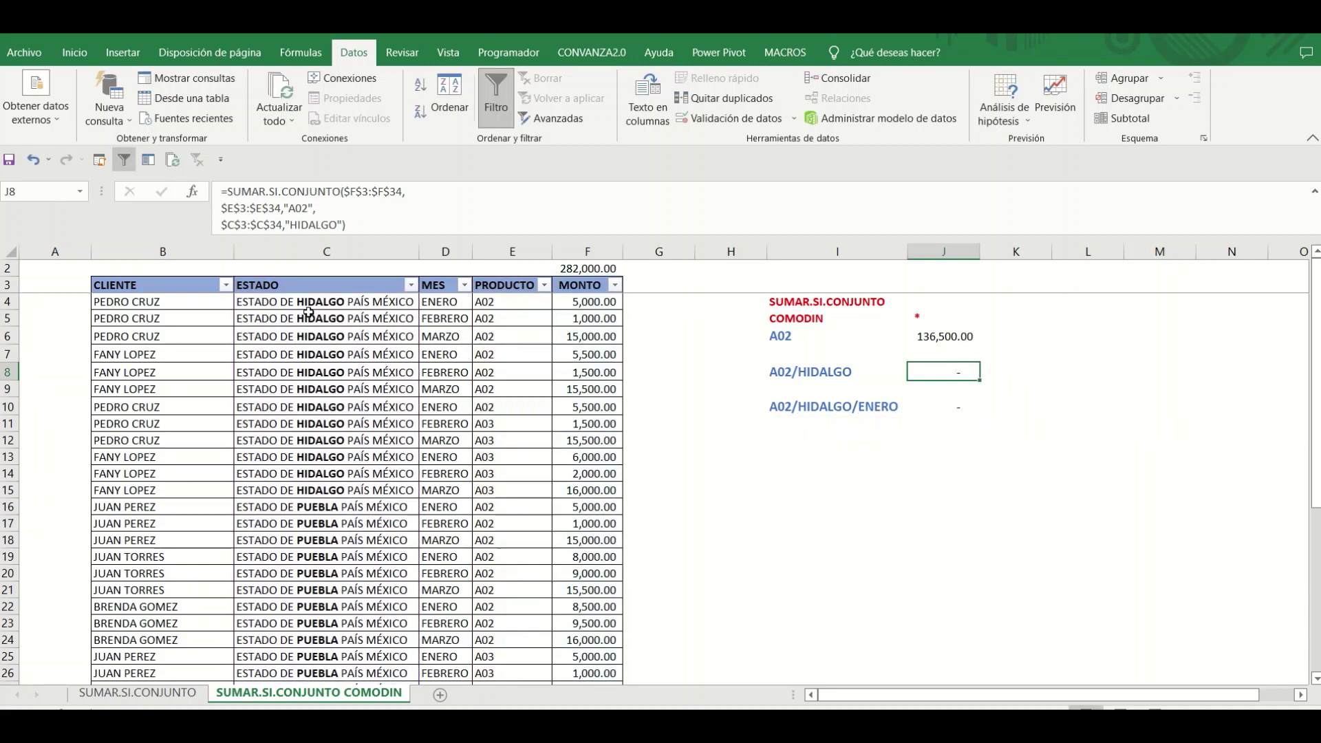
# Inspect the full text of the ESTADO entry in cell C5 without changing it.
pyautogui.click(309, 313)
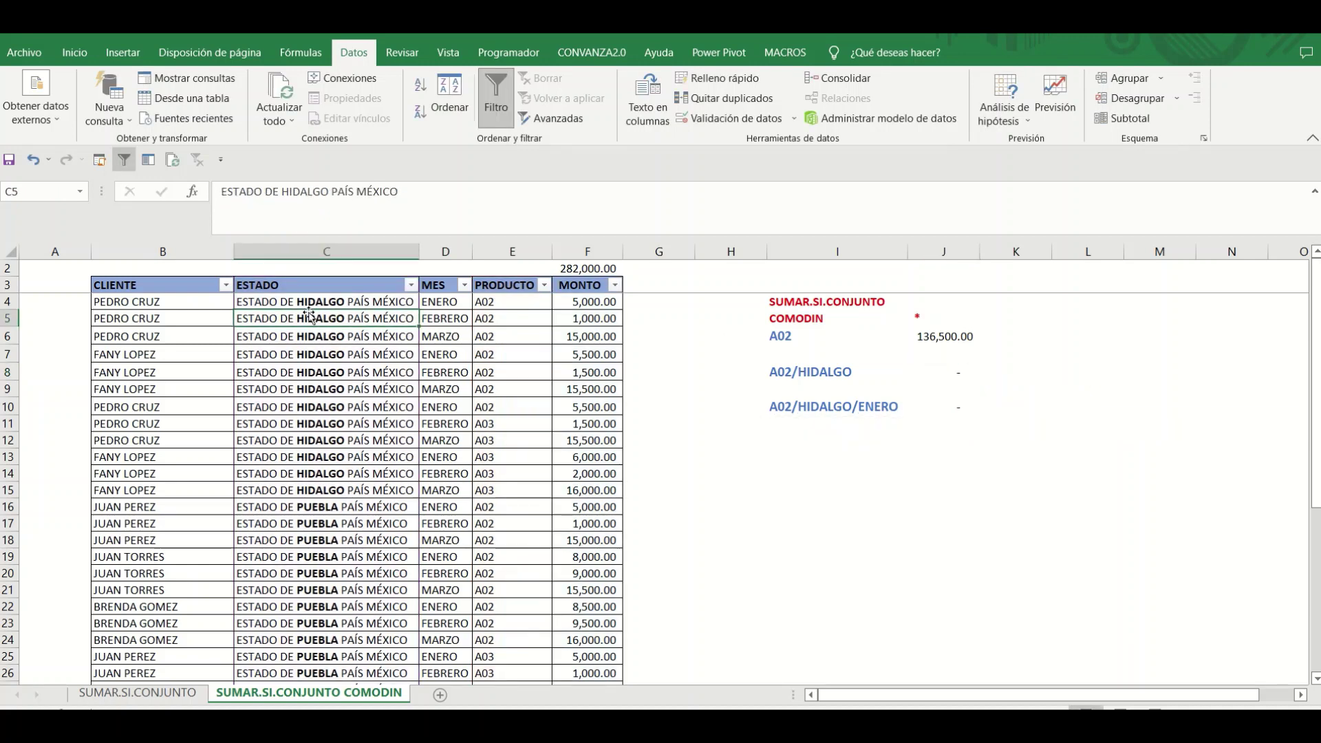
pyautogui.click(243, 211)
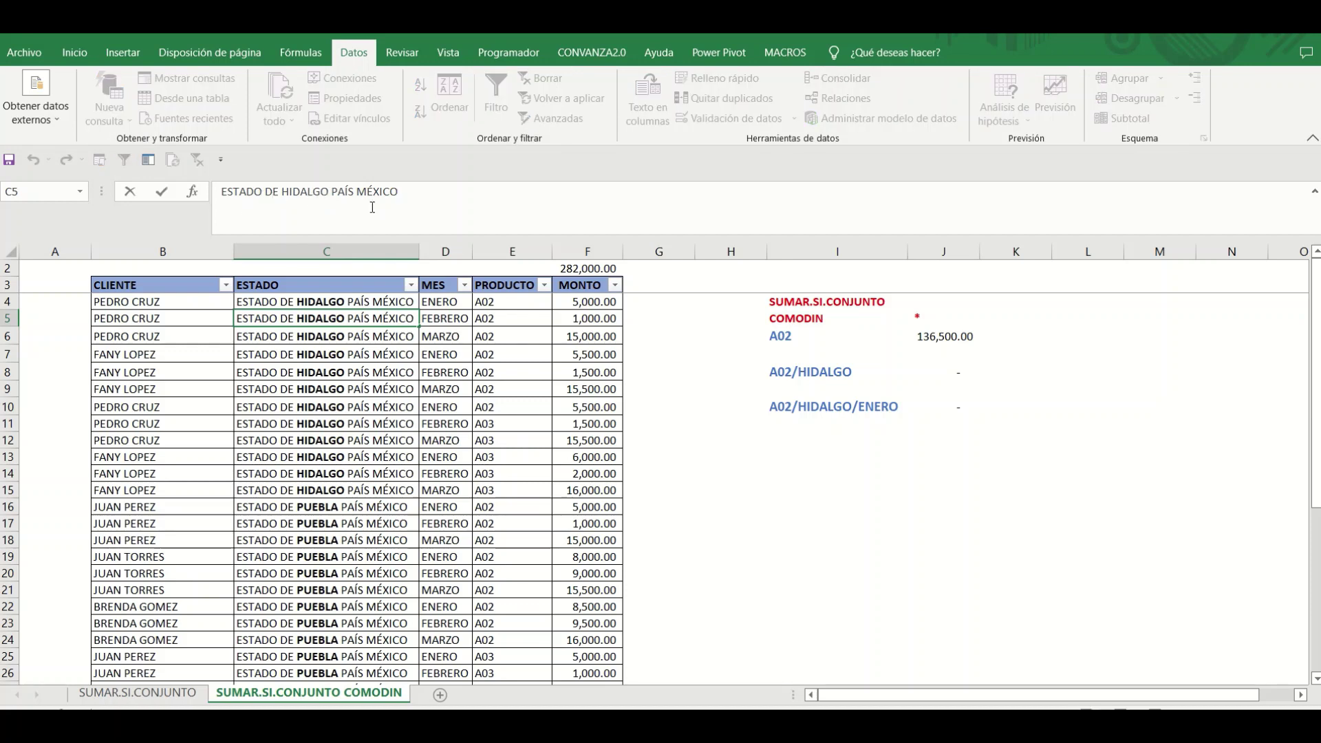
pyautogui.press('Escape')
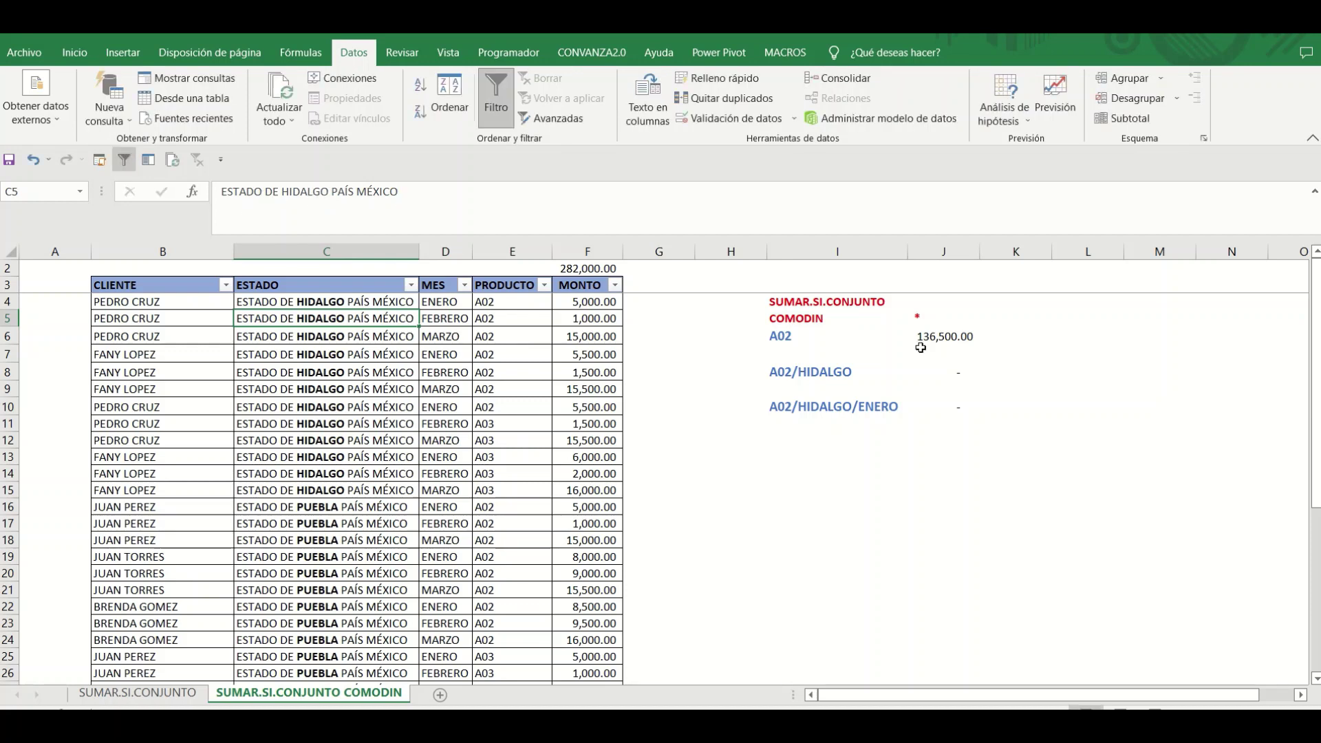
# Add asterisk wildcards around the state criterion in cell J8's formula so that it reads "*HIDALGO*".
pyautogui.click(938, 383)
pyautogui.doubleClick(937, 382)
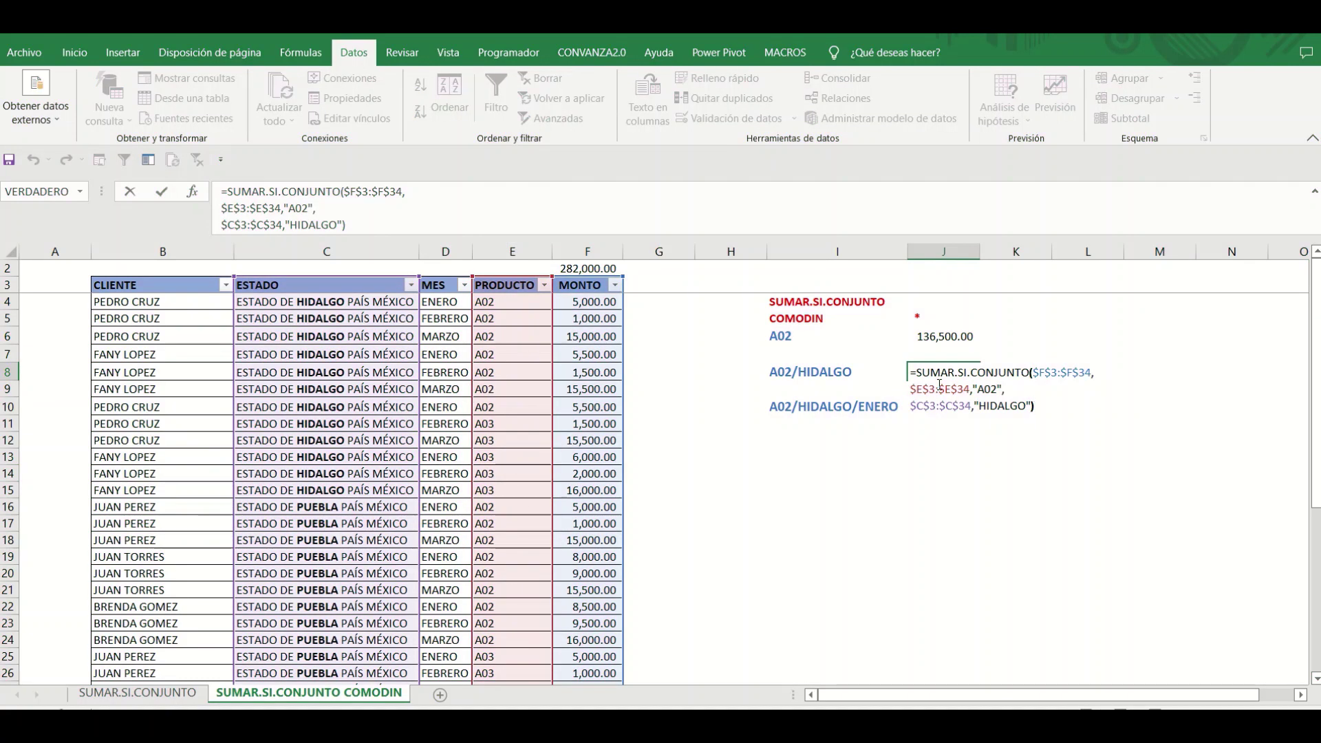
pyautogui.press('Left')
pyautogui.press('Left')
pyautogui.press('Left')
pyautogui.press('Left')
pyautogui.press('Left')
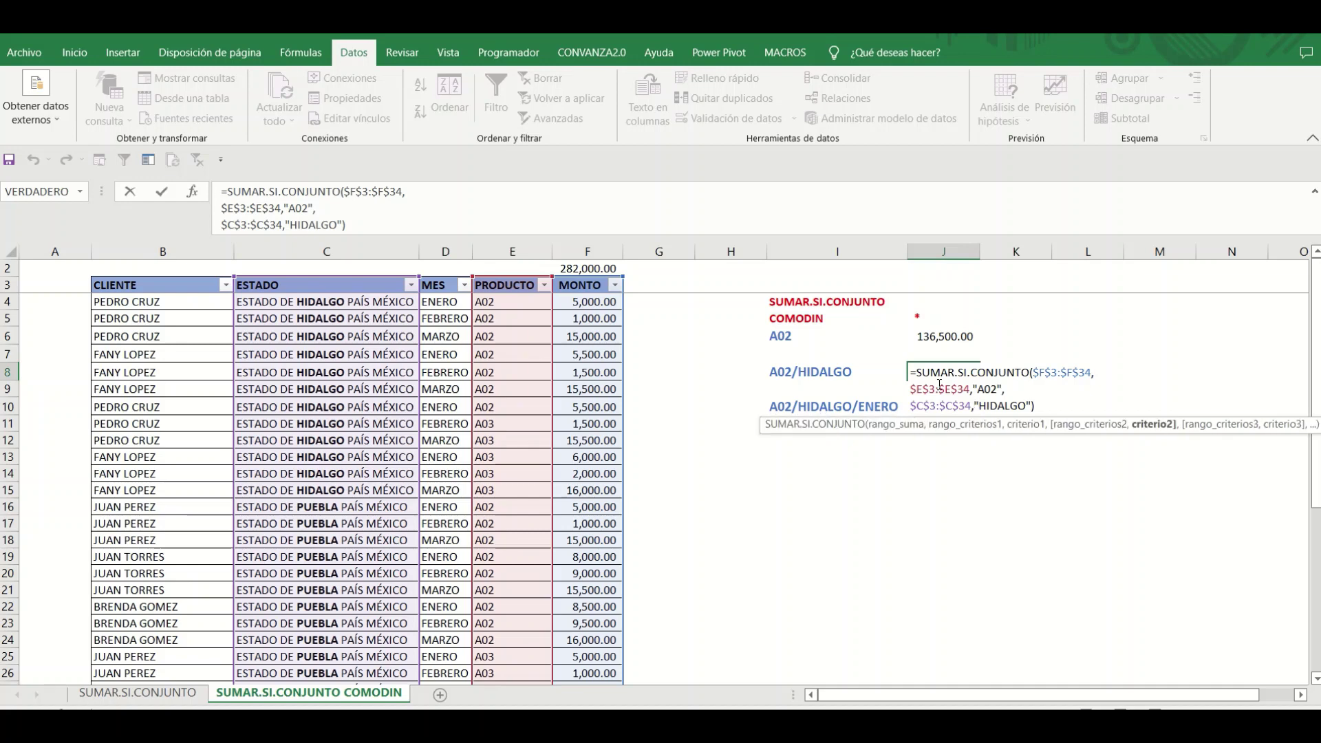
pyautogui.write('*')
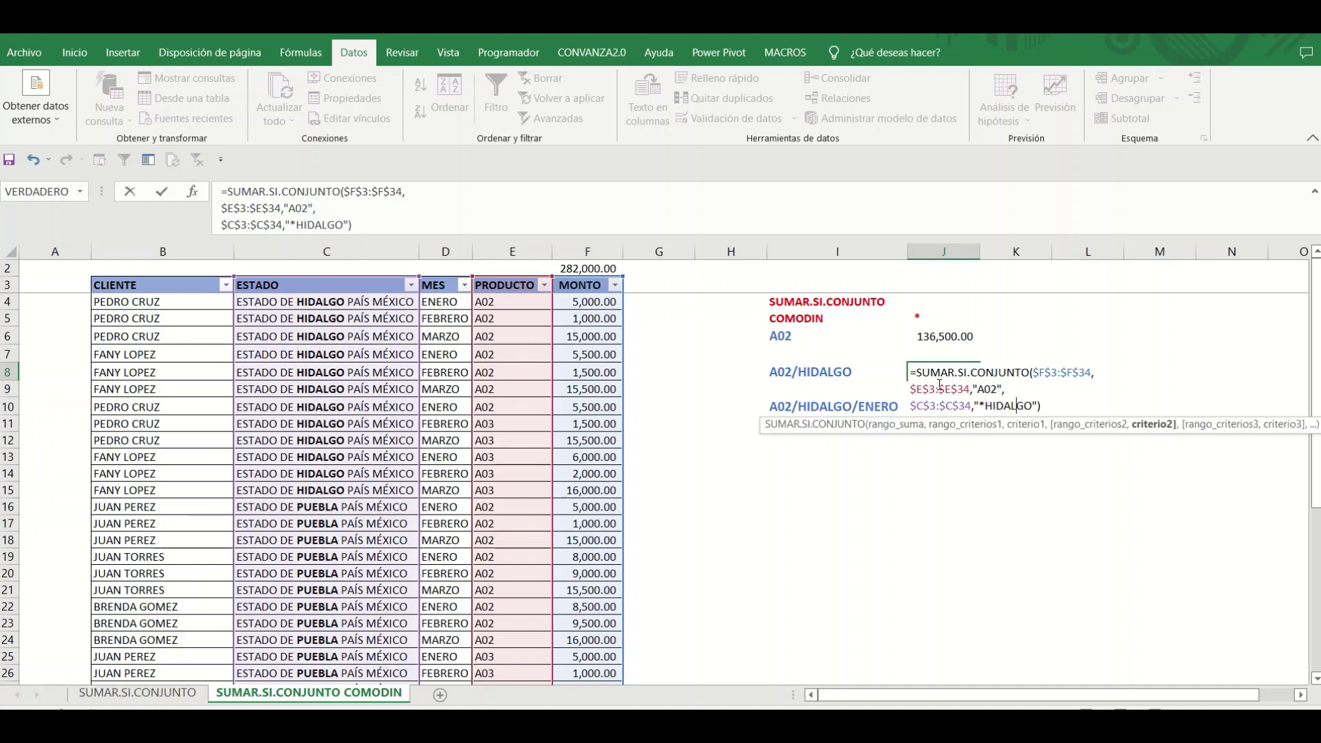
pyautogui.press('Right')
pyautogui.press('Right')
pyautogui.write('*')
pyautogui.hotkey('ctrl', 'Return')
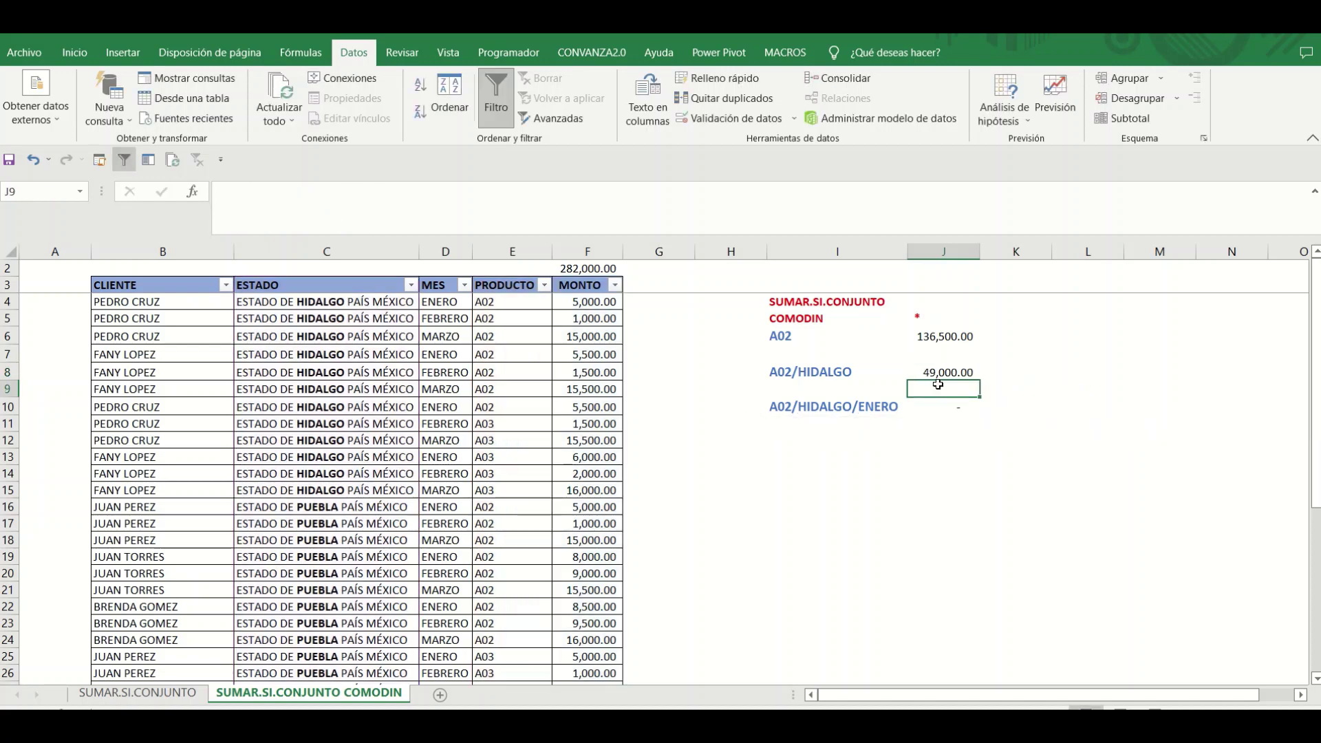
# Review the product criterion and the wildcard state criterion in cell J8's formula.
pyautogui.doubleClick(938, 384)
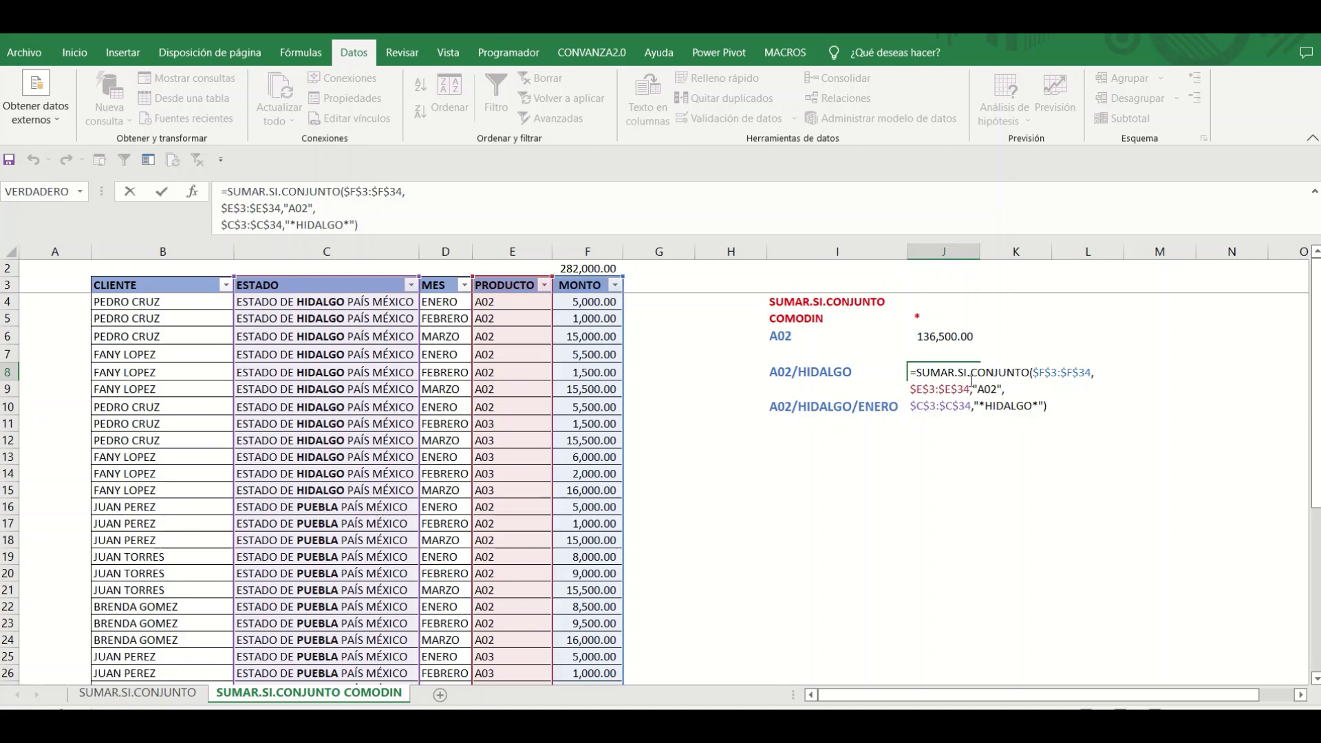
pyautogui.click(985, 387)
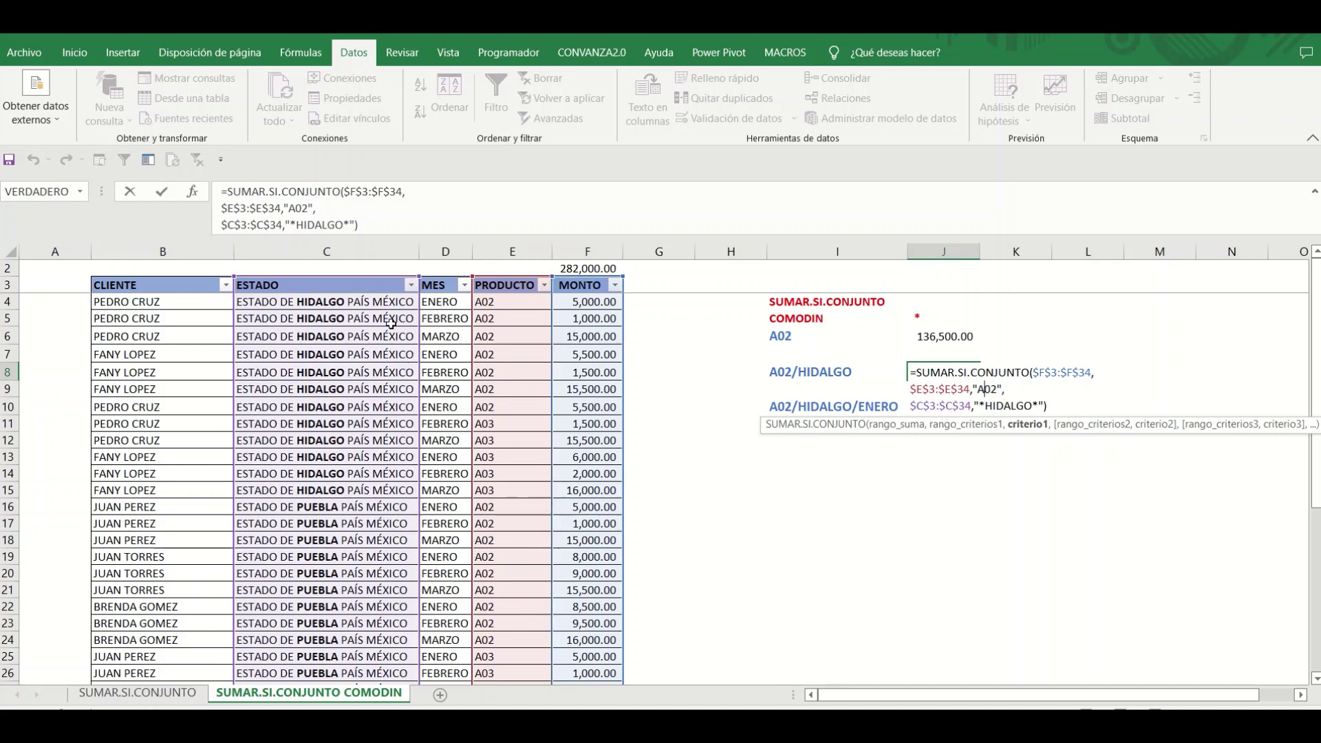
pyautogui.click(993, 407)
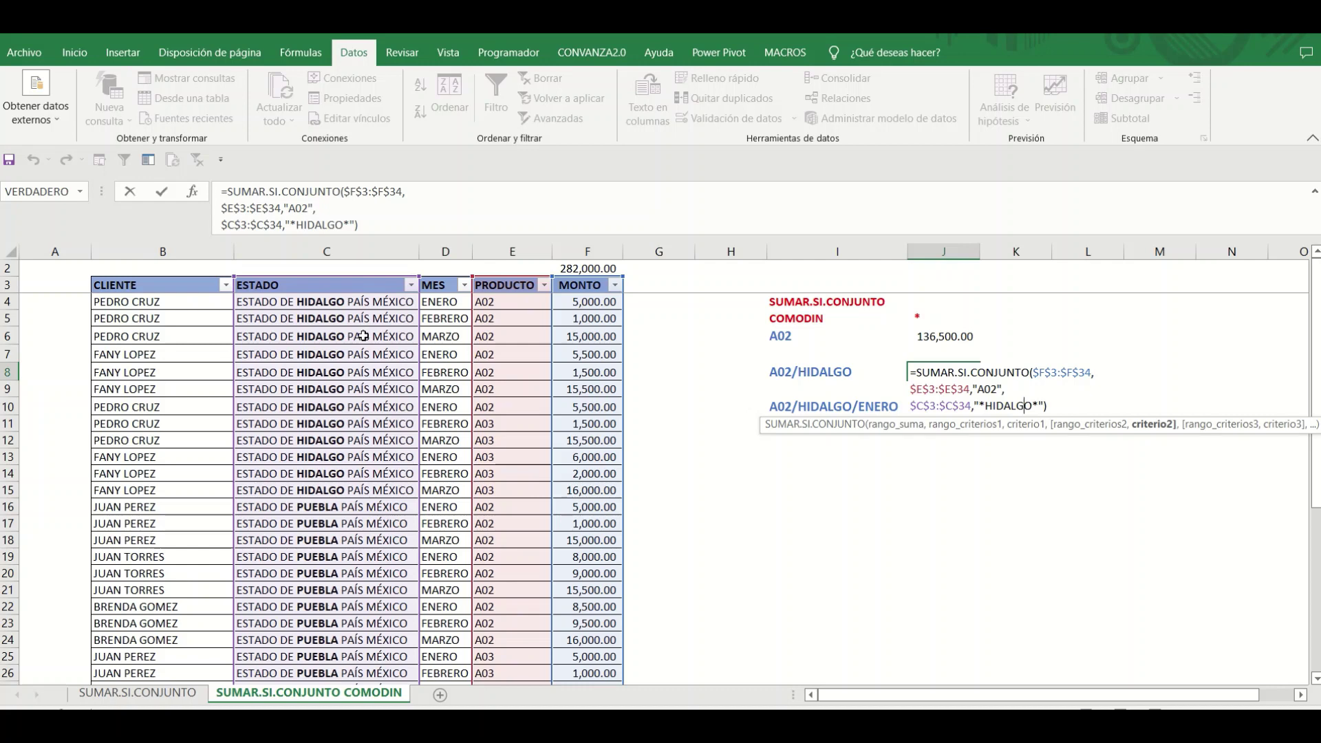
pyautogui.hotkey('ctrl', 'Return')
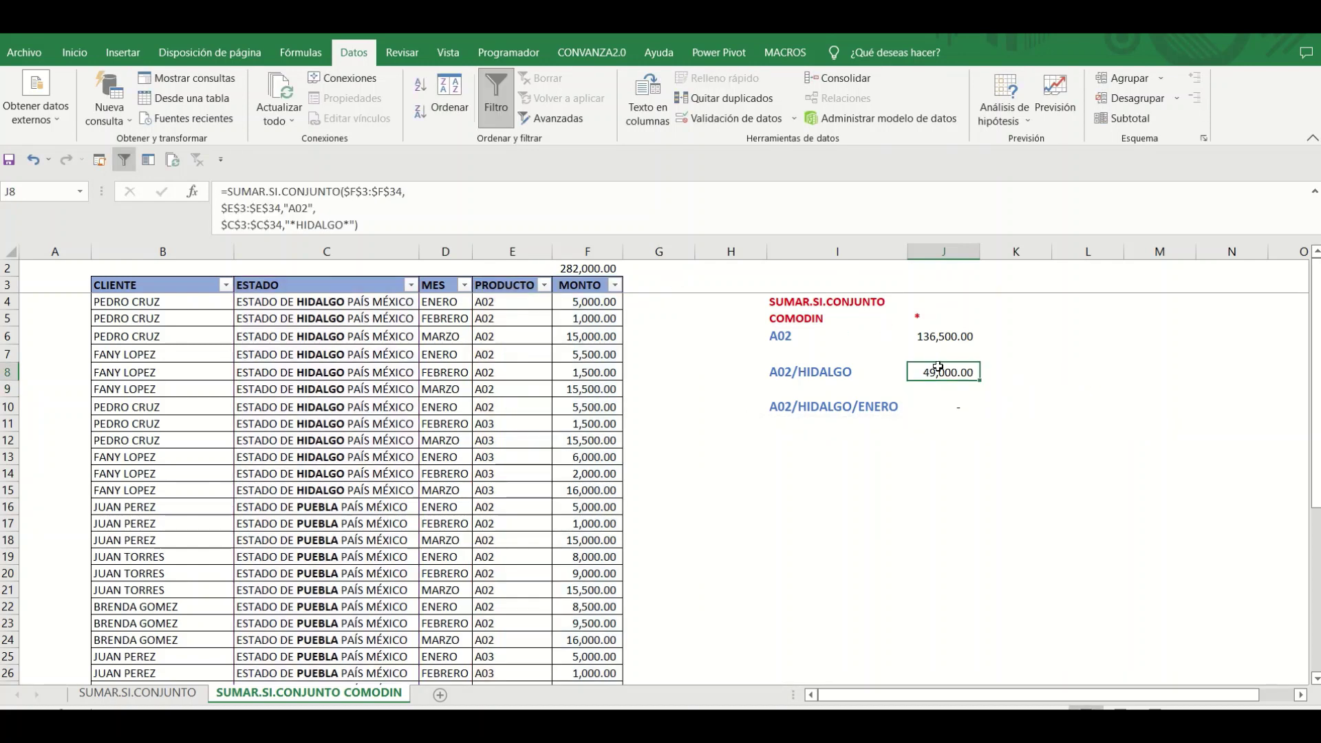
# Filter the PRODUCTO column to show only A02.
pyautogui.click(544, 285)
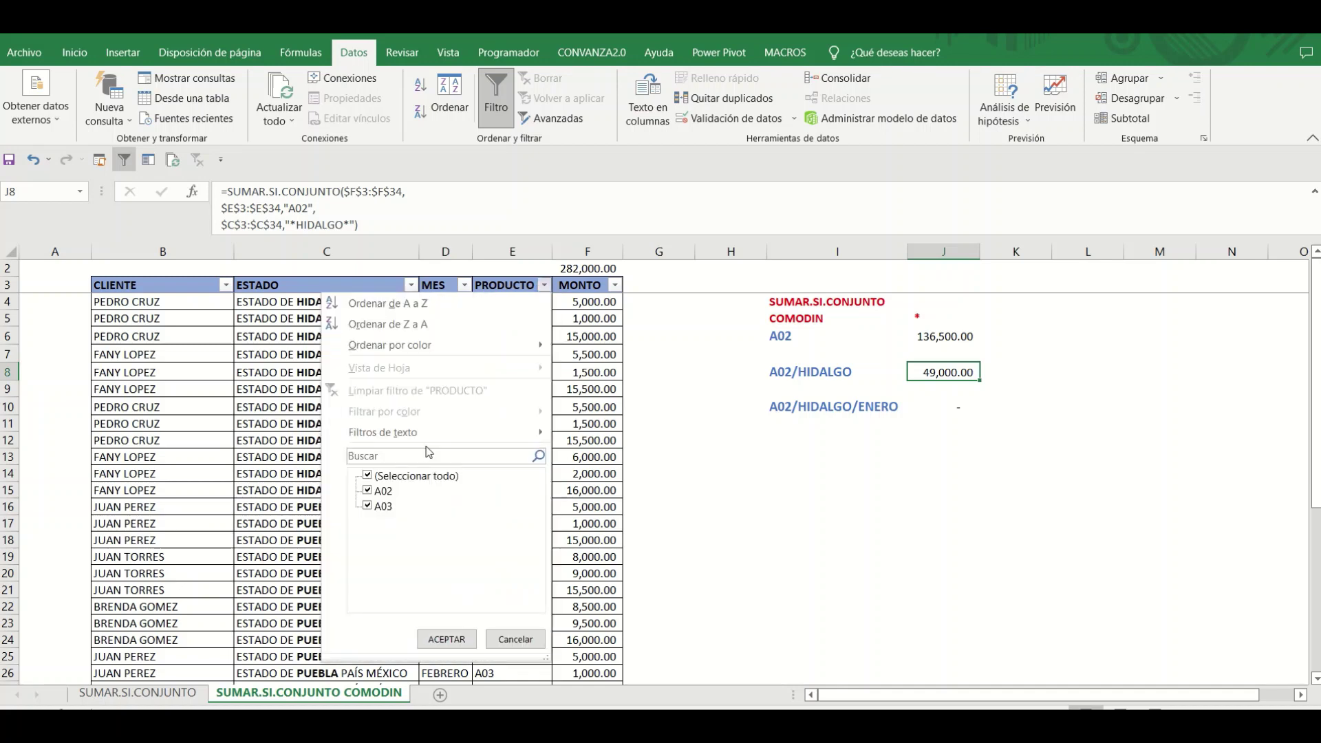
pyautogui.click(404, 478)
pyautogui.click(380, 491)
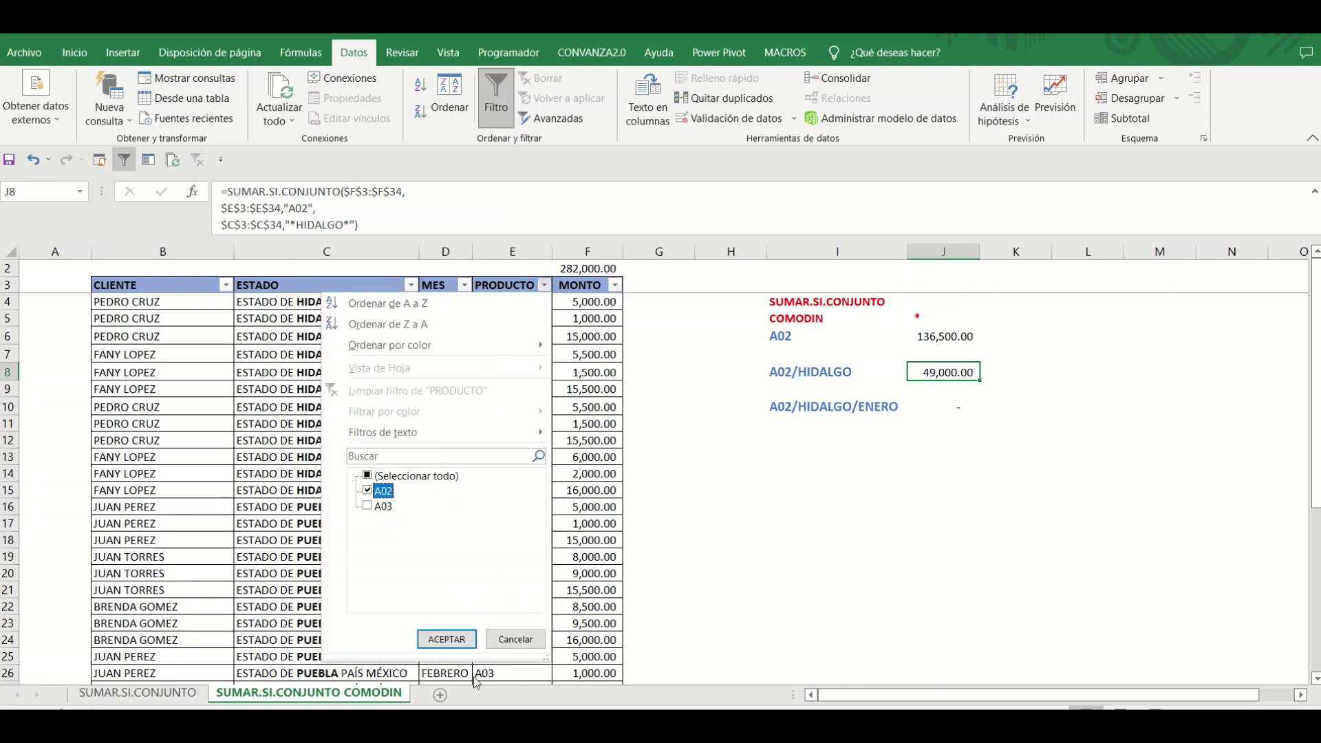
pyautogui.click(447, 639)
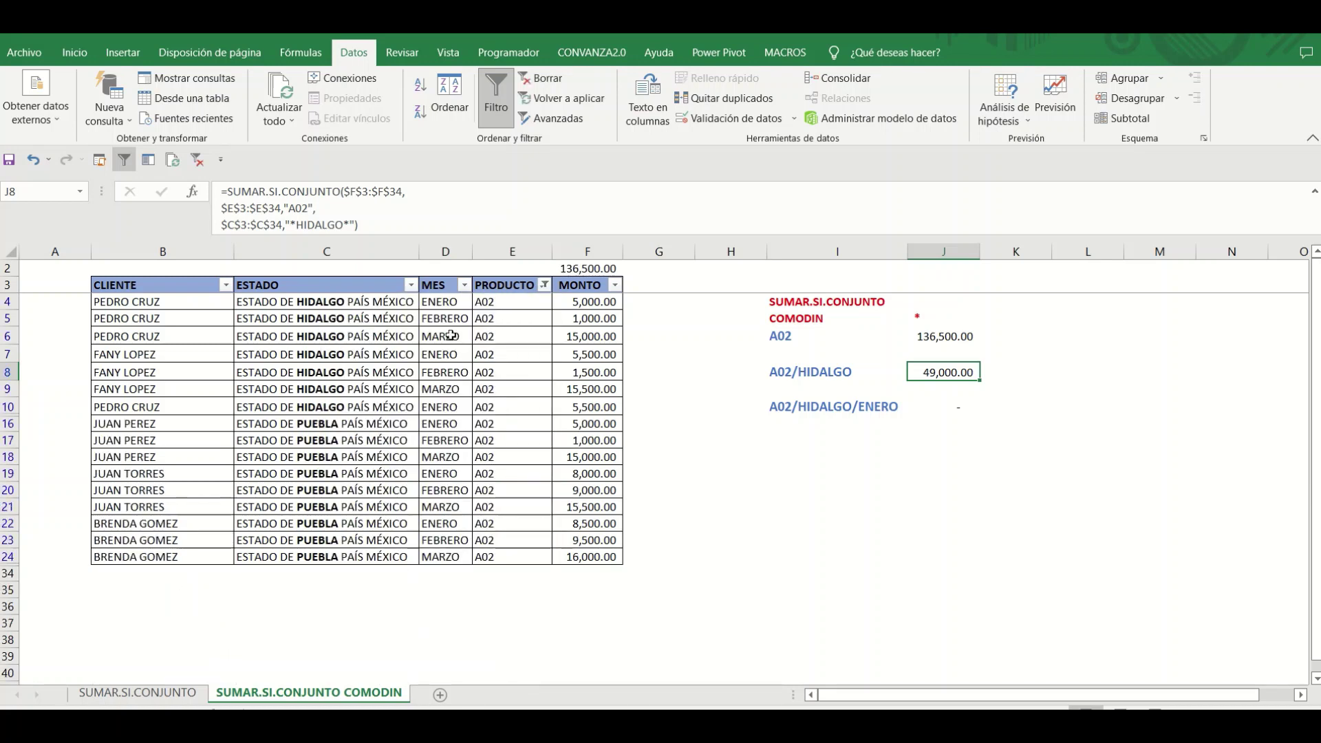
# Filter the ESTADO column to ESTADO DE HIDALGO PAÍS MÉXICO only and select the MONTO subtotal in cell F2.
pyautogui.click(411, 285)
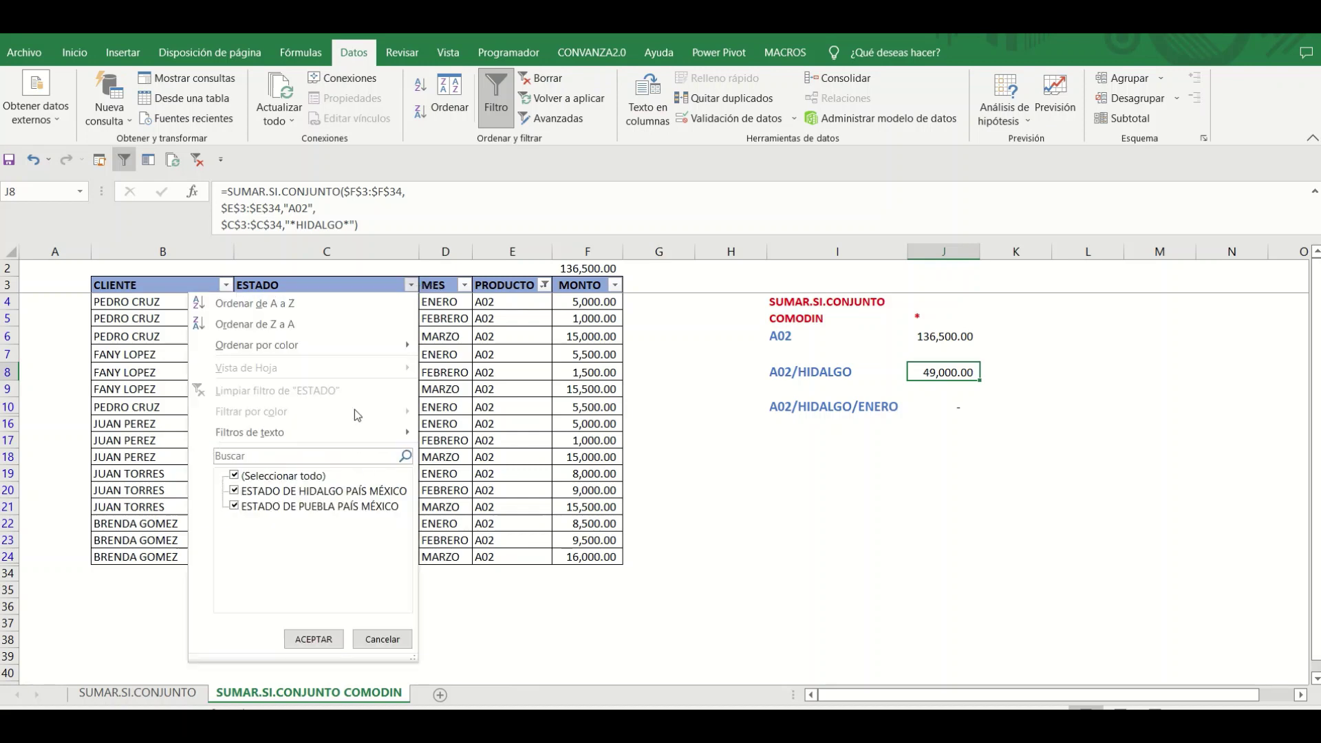
pyautogui.click(303, 476)
pyautogui.click(299, 491)
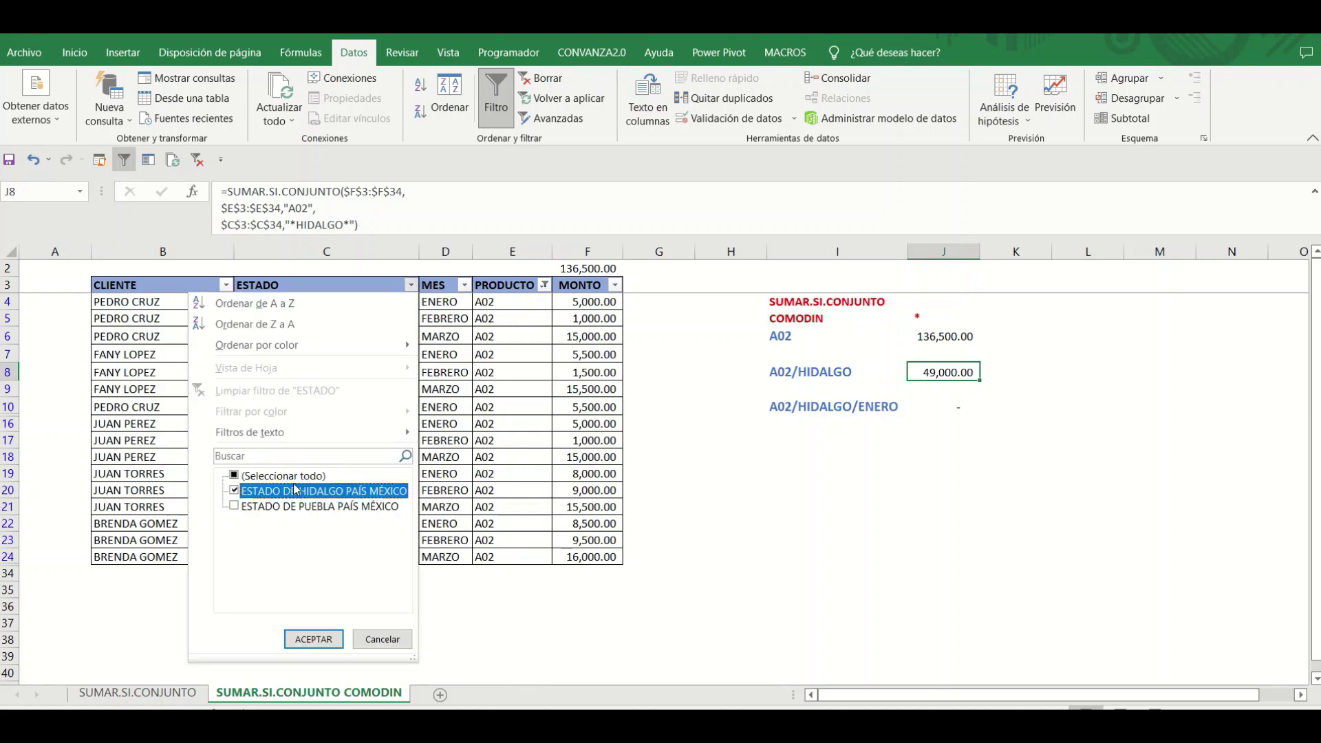
pyautogui.click(311, 637)
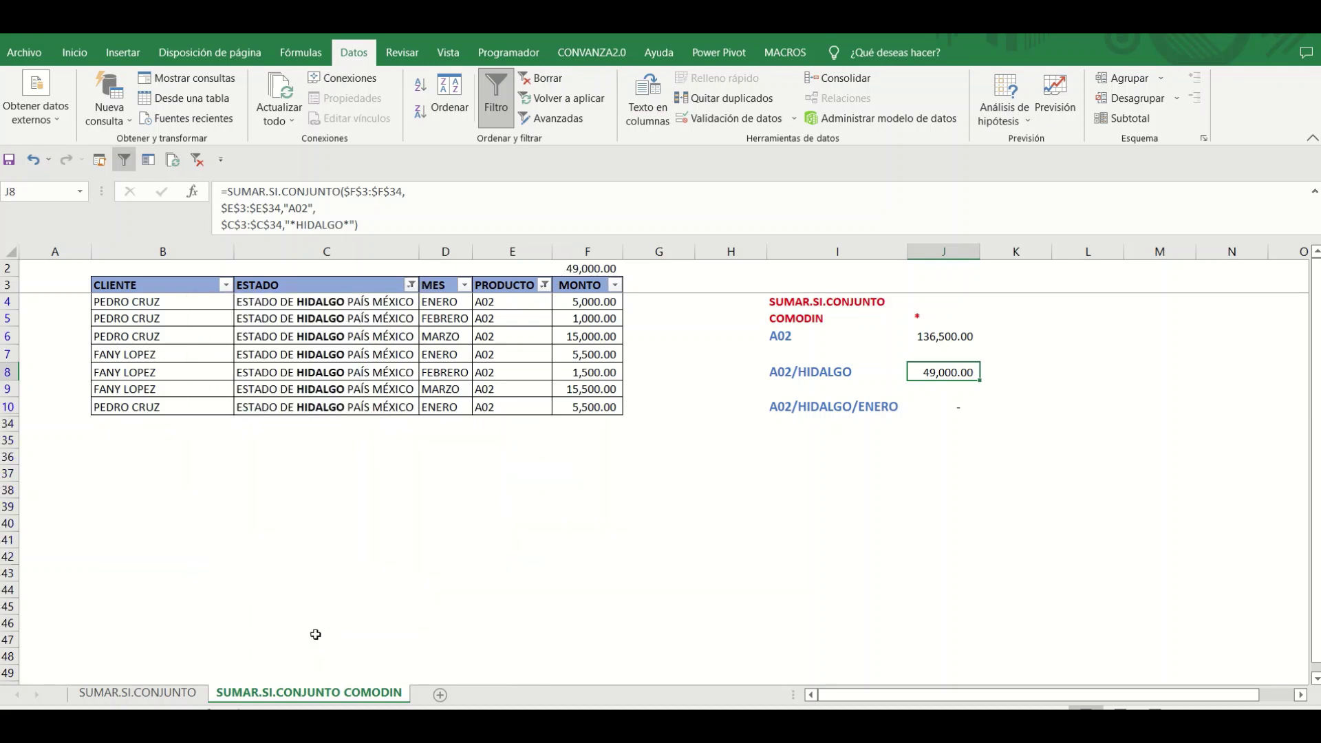
pyautogui.click(584, 281)
pyautogui.press('Up')
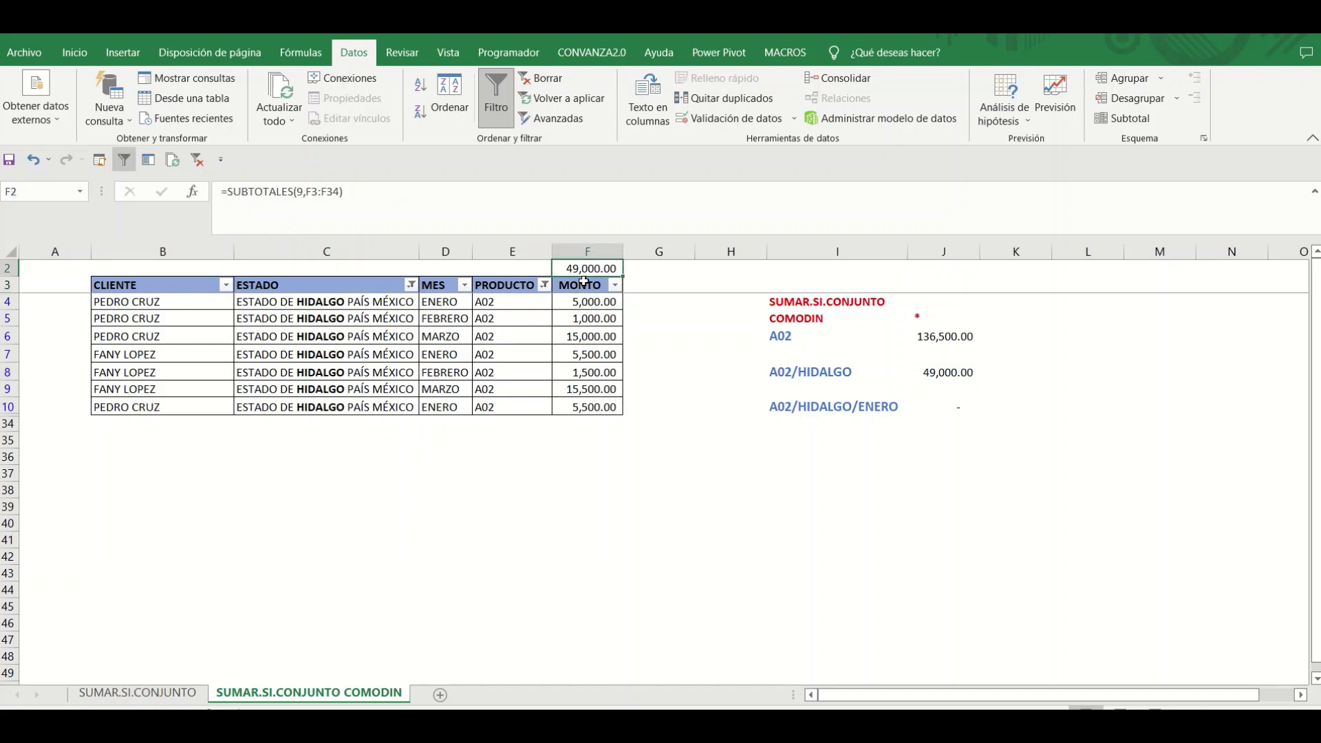
# Compare the filtered MONTO subtotal in cell F2 with the result and wildcard formula in cell J8.
pyautogui.press('Down')
pyautogui.press('Down')
pyautogui.press('Up')
pyautogui.press('Up')
pyautogui.click(944, 375)
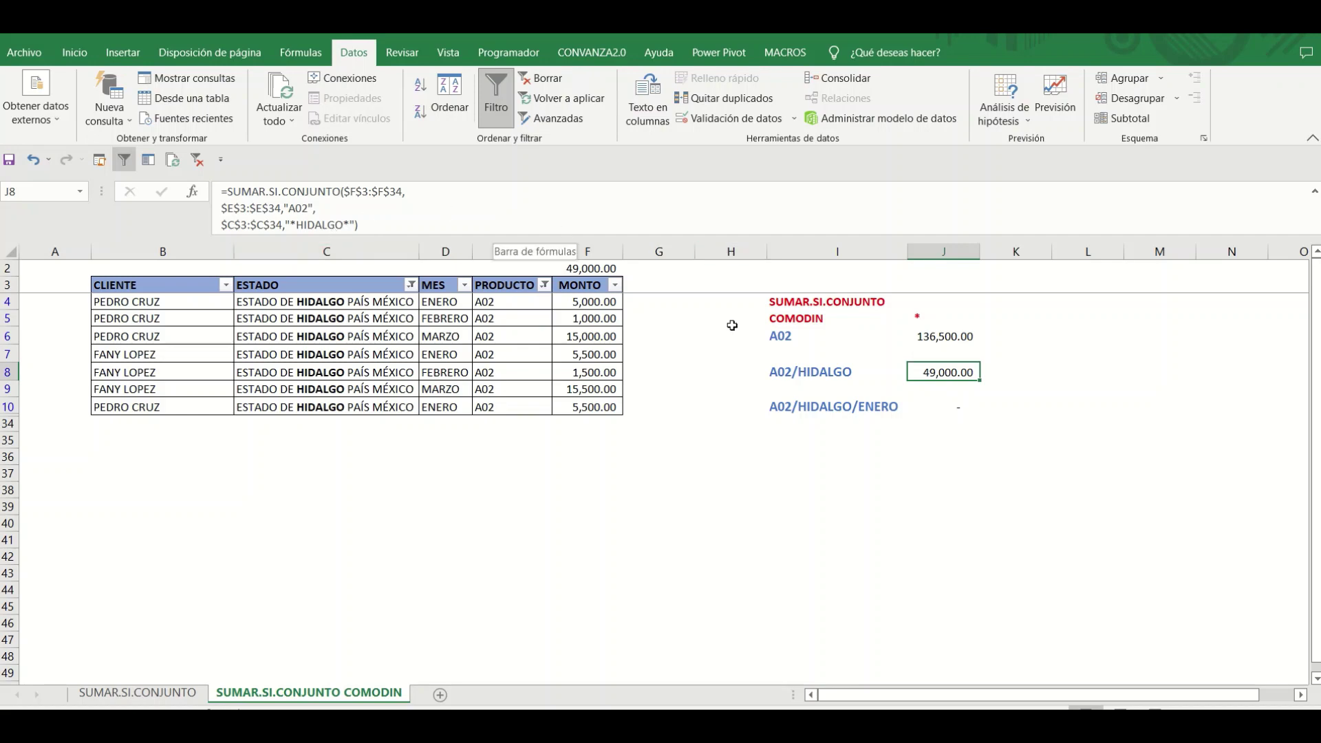
pyautogui.click(730, 320)
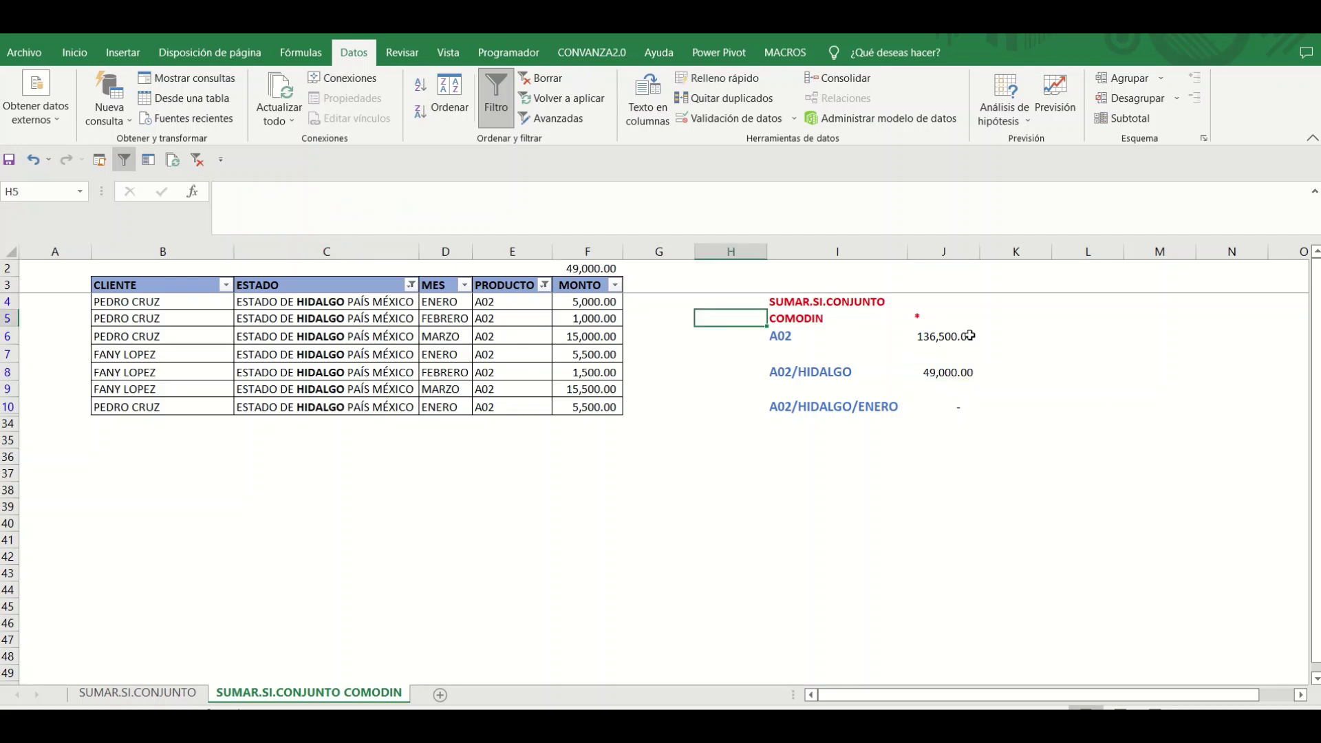
pyautogui.click(951, 371)
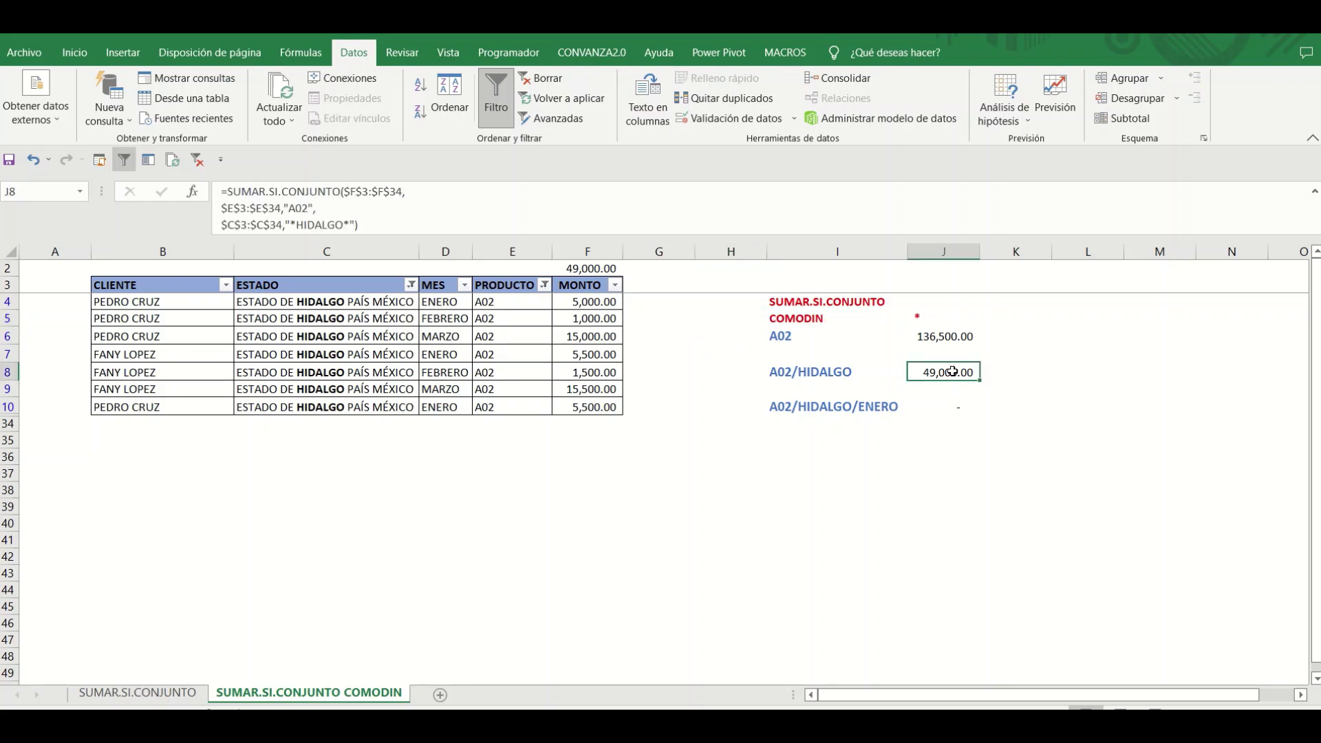
pyautogui.doubleClick(951, 371)
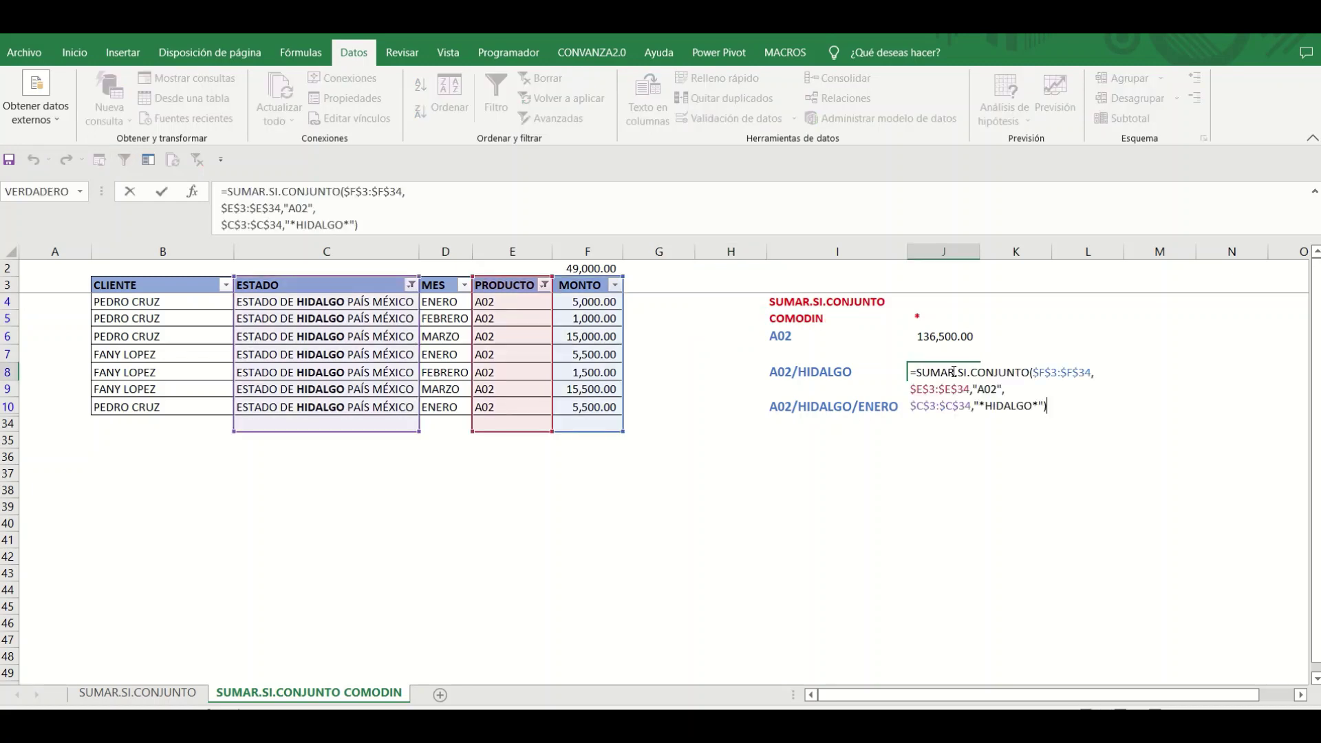
pyautogui.press('Escape')
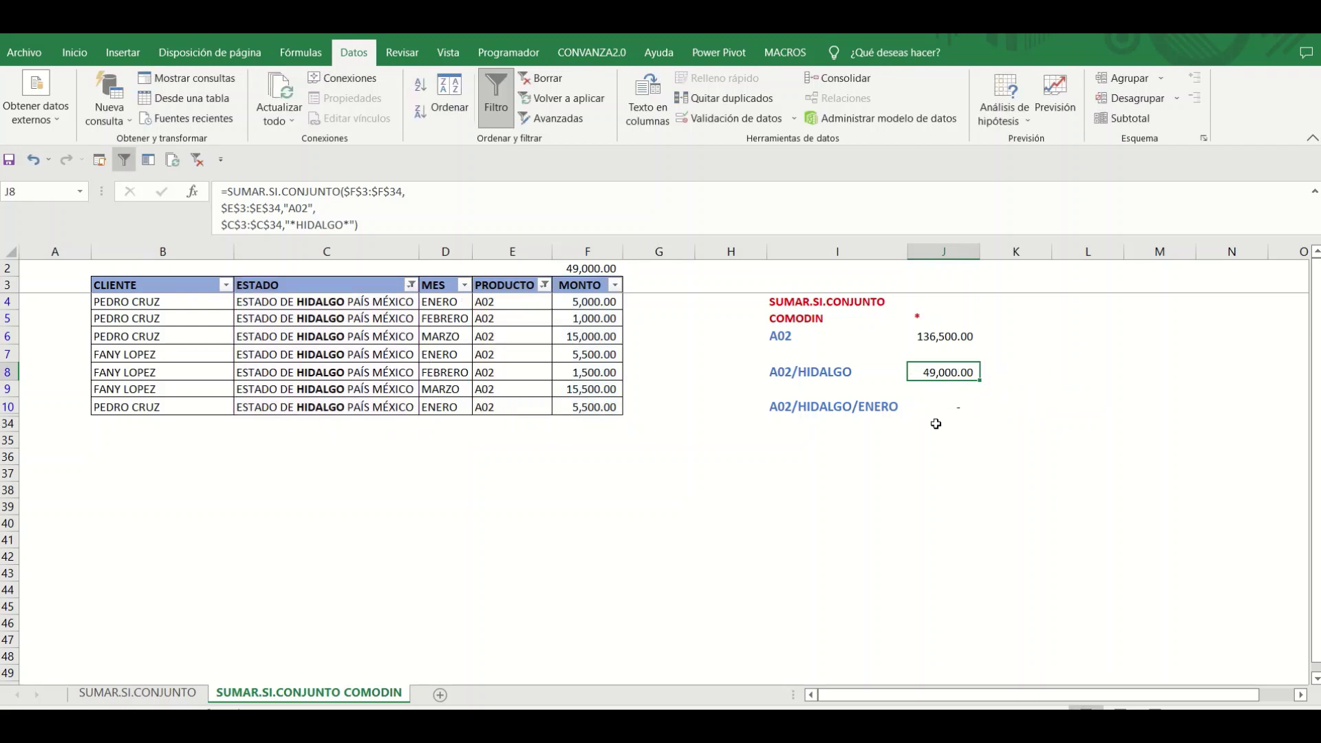
pyautogui.doubleClick(955, 373)
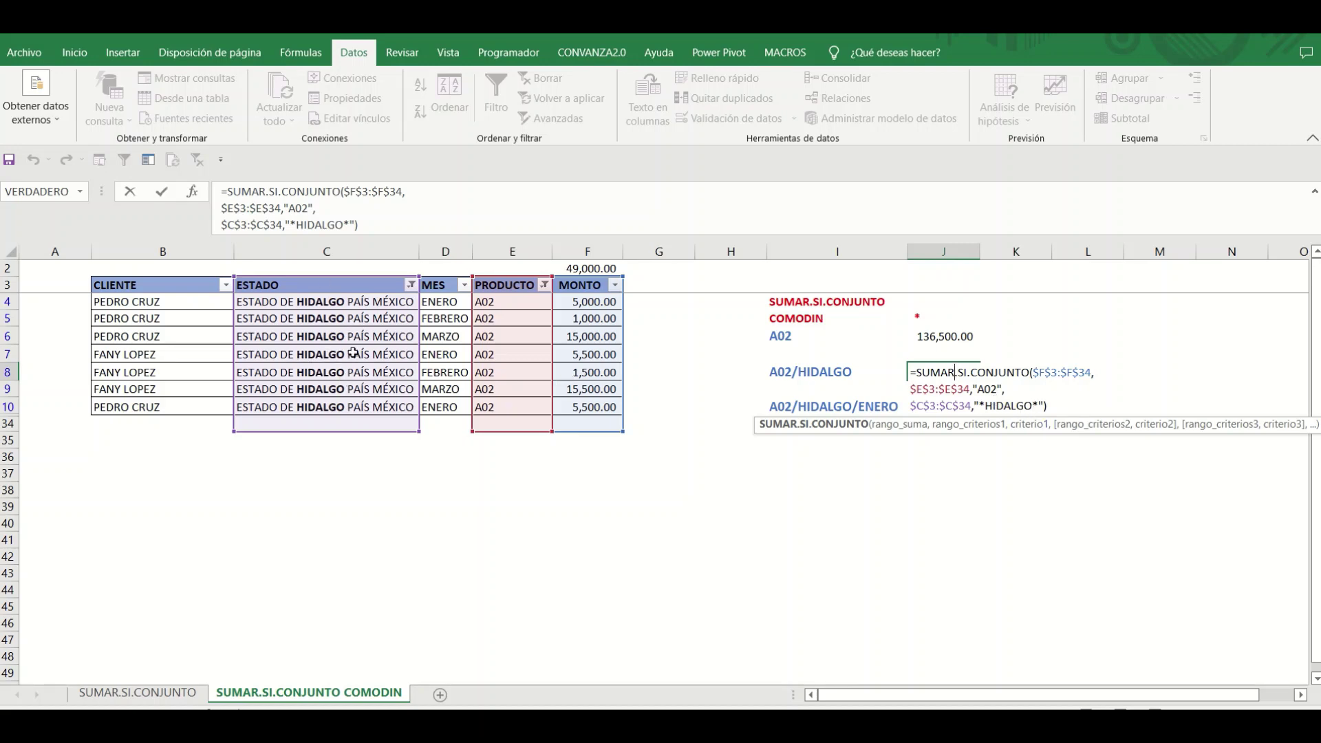
pyautogui.hotkey('ctrl', 'Return')
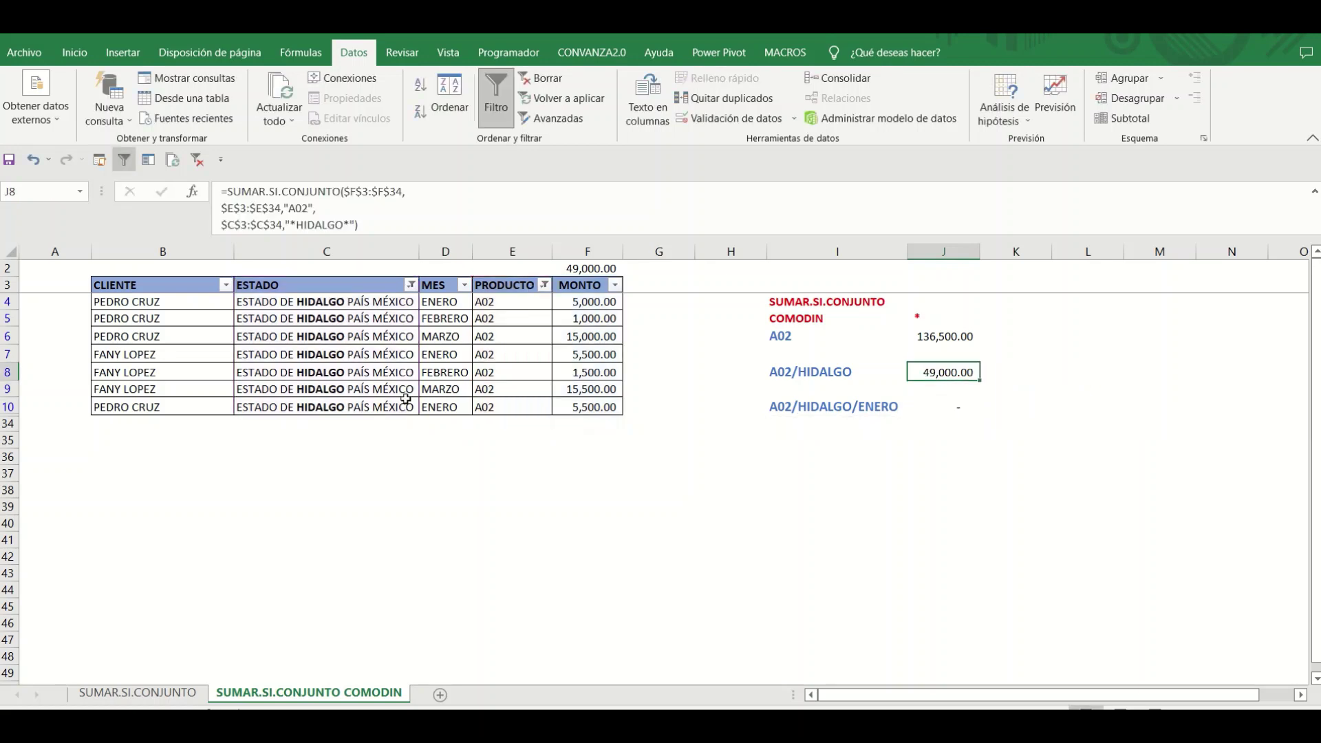
# Change the state criterion in cell J8's formula to "*ESTADO*".
pyautogui.press('F2')
pyautogui.press('Left')
pyautogui.press('Left')
pyautogui.press('Left')
pyautogui.press('Left')
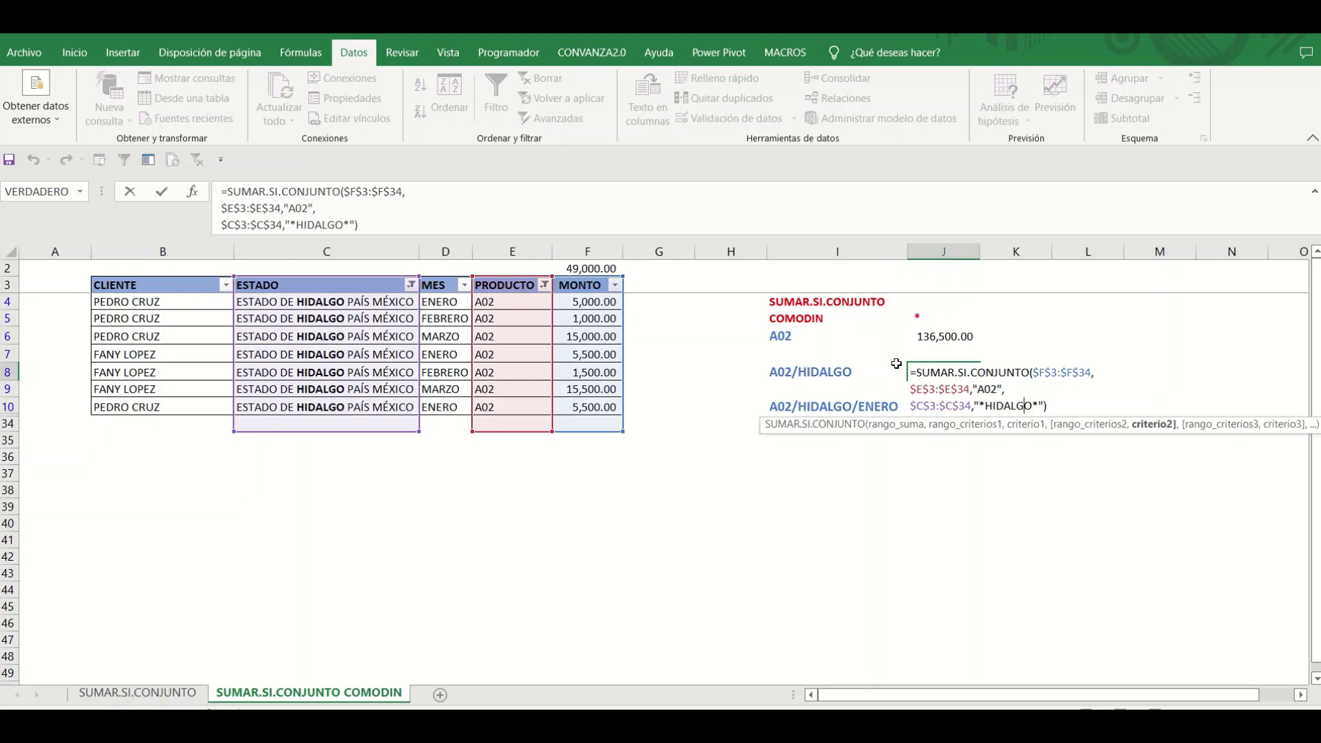
pyautogui.press('BackSpace')
pyautogui.press('BackSpace')
pyautogui.press('BackSpace')
pyautogui.press('BackSpace')
pyautogui.press('BackSpace')
pyautogui.press('BackSpace')
pyautogui.press('BackSpace')
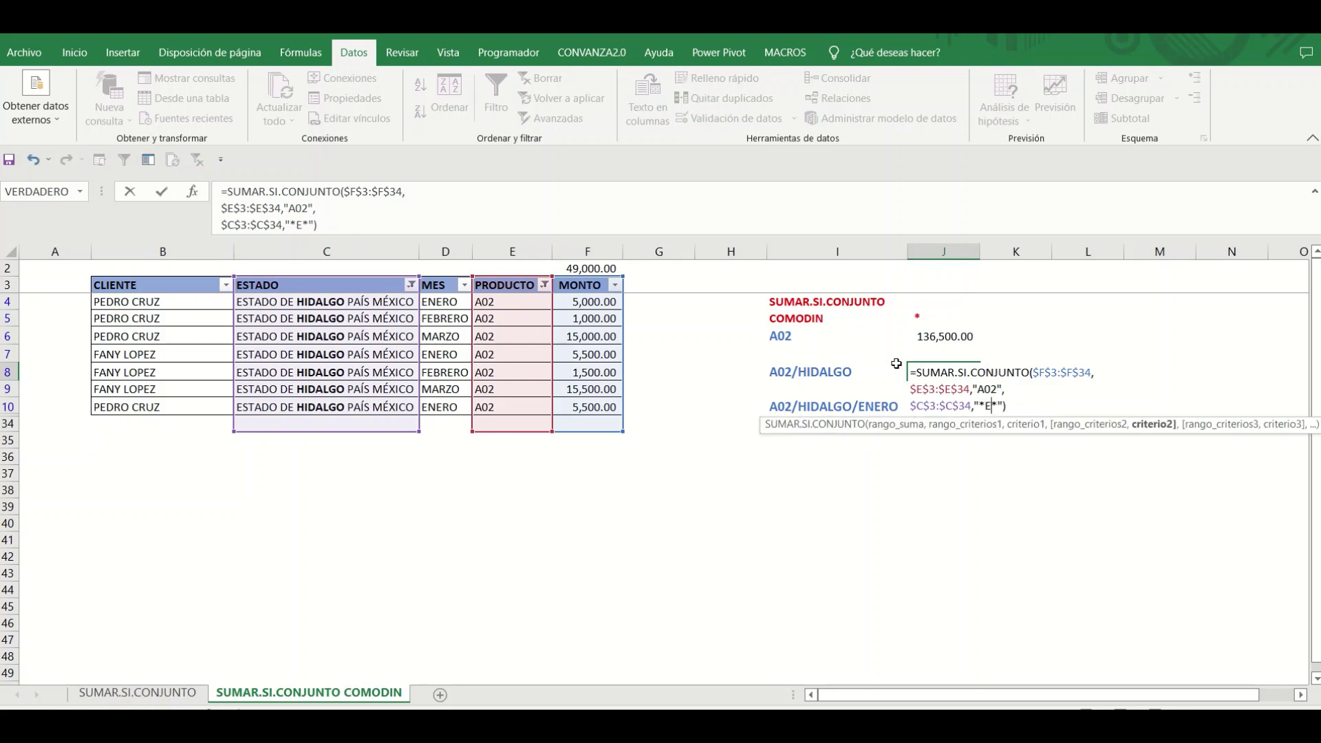
pyautogui.write('ESTADO')
pyautogui.press('Return')
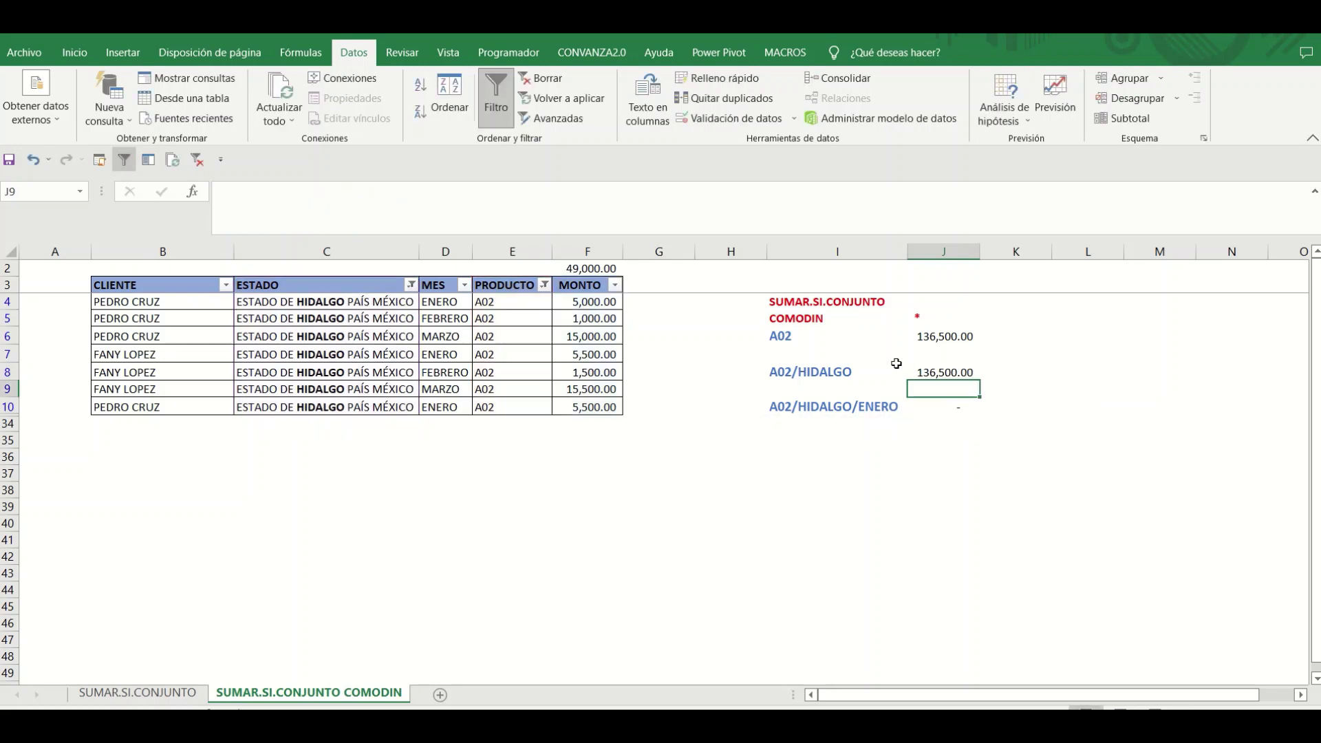
# Include ESTADO DE PUEBLA PAÍS MÉXICO in the ESTADO column filter alongside the Hidalgo rows.
pyautogui.click(411, 289)
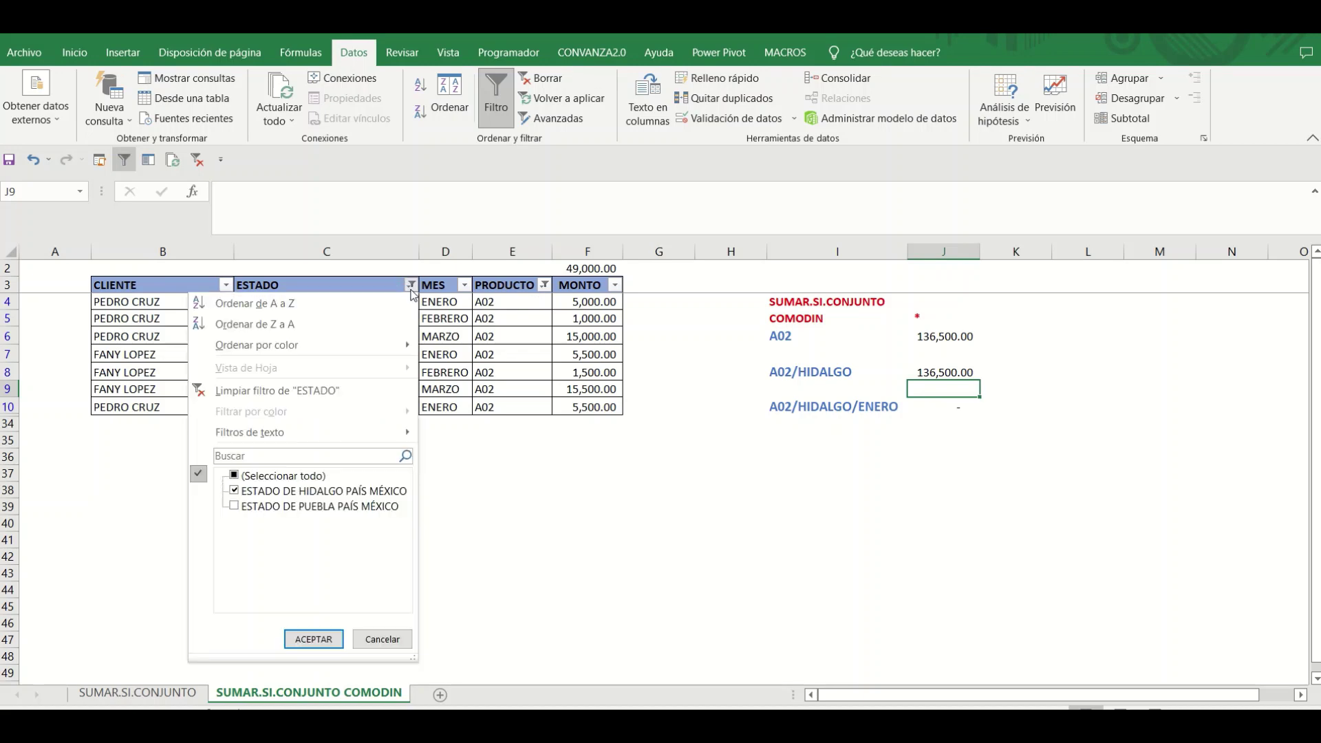
pyautogui.click(276, 506)
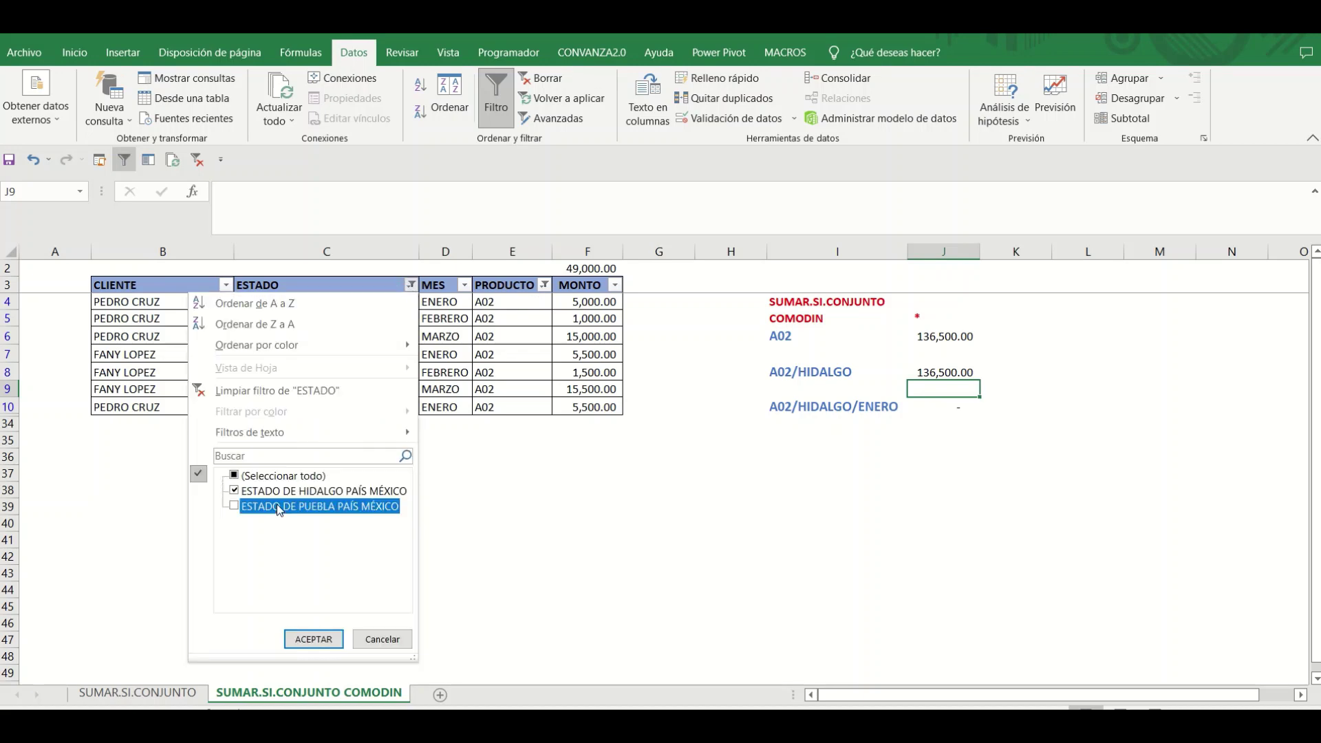
pyautogui.click(313, 639)
# Examine the ESTADO values of the Hidalgo and Puebla rows in the filtered table.
pyautogui.click(359, 393)
pyautogui.press('Up')
pyautogui.press('Up')
pyautogui.press('Up')
pyautogui.press('Up')
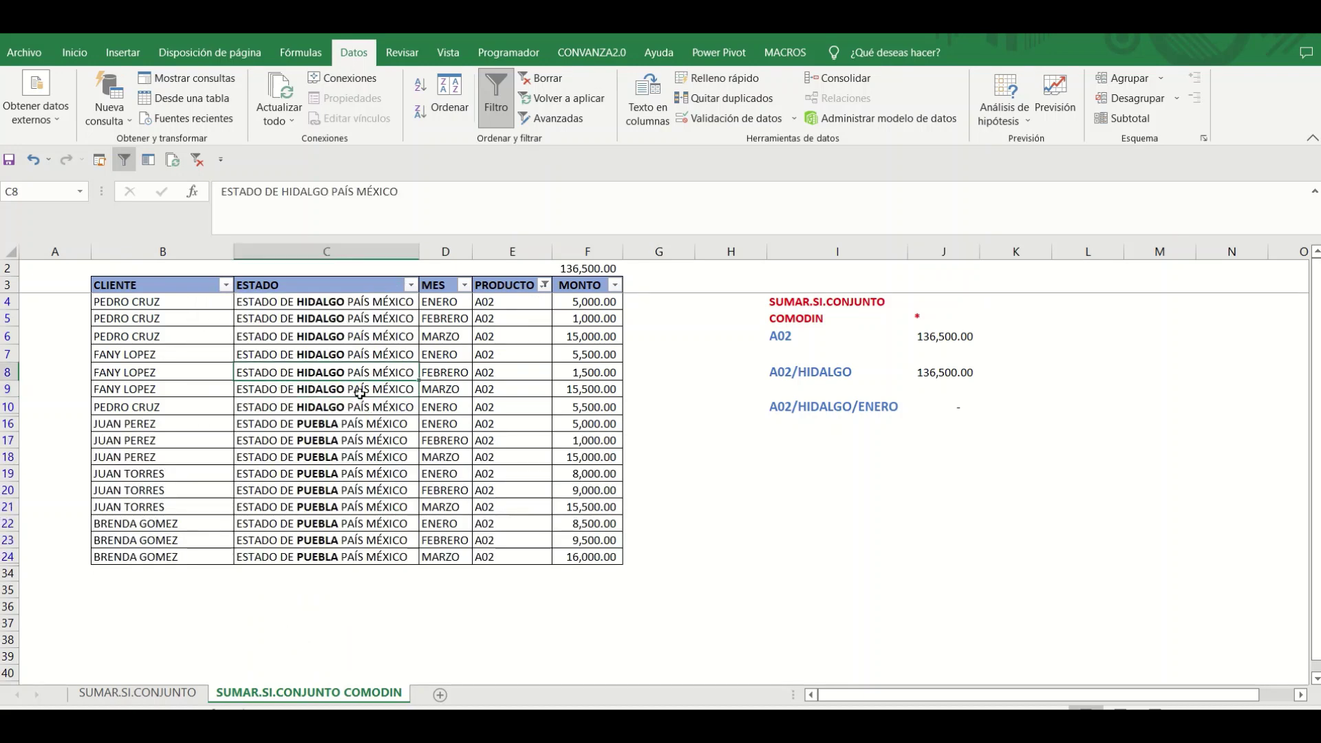
pyautogui.press('Down')
pyautogui.press('Down')
pyautogui.press('Down')
pyautogui.press('Down')
pyautogui.press('Down')
pyautogui.press('Down')
pyautogui.press('Down')
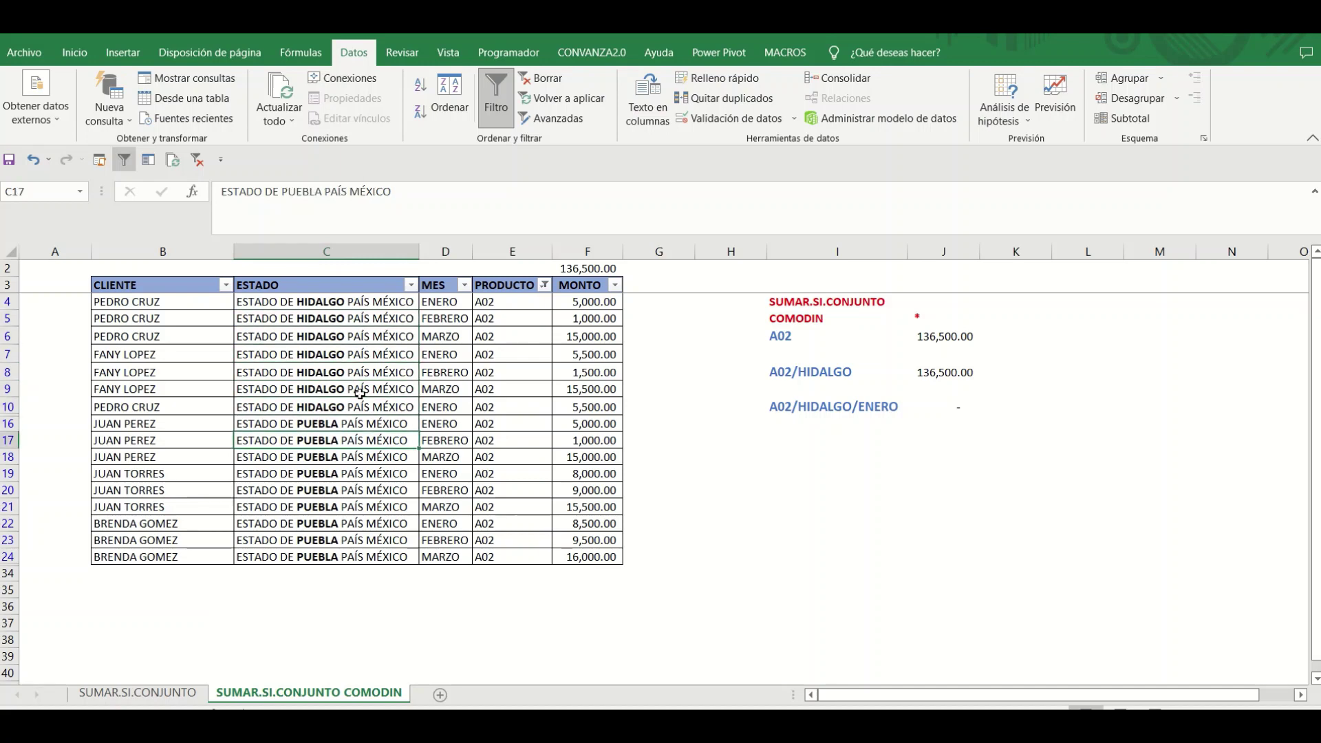
# Replace the state criterion in cell J8's formula with "*PUEBLA*", keeping the asterisk wildcards around the name.
pyautogui.doubleClick(967, 374)
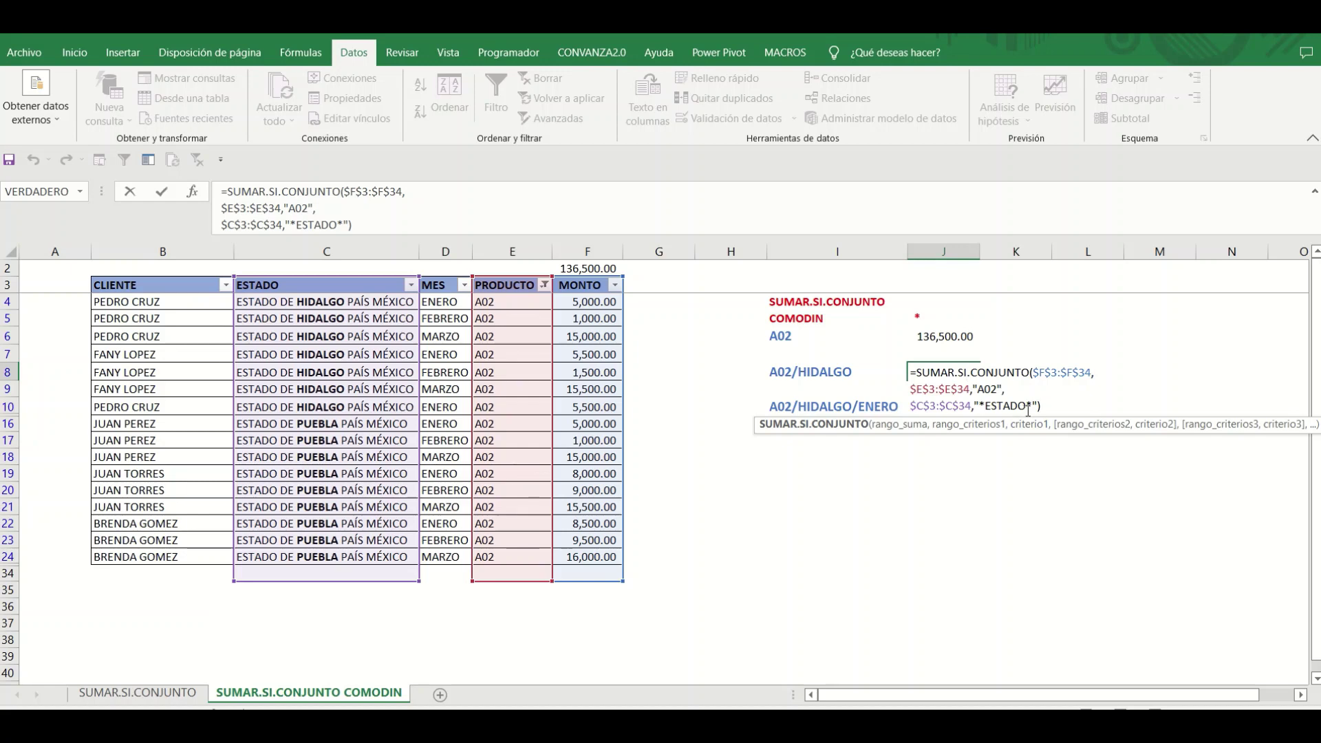
pyautogui.press('BackSpace')
pyautogui.press('BackSpace')
pyautogui.press('BackSpace')
pyautogui.press('BackSpace')
pyautogui.moveTo(765, 45)
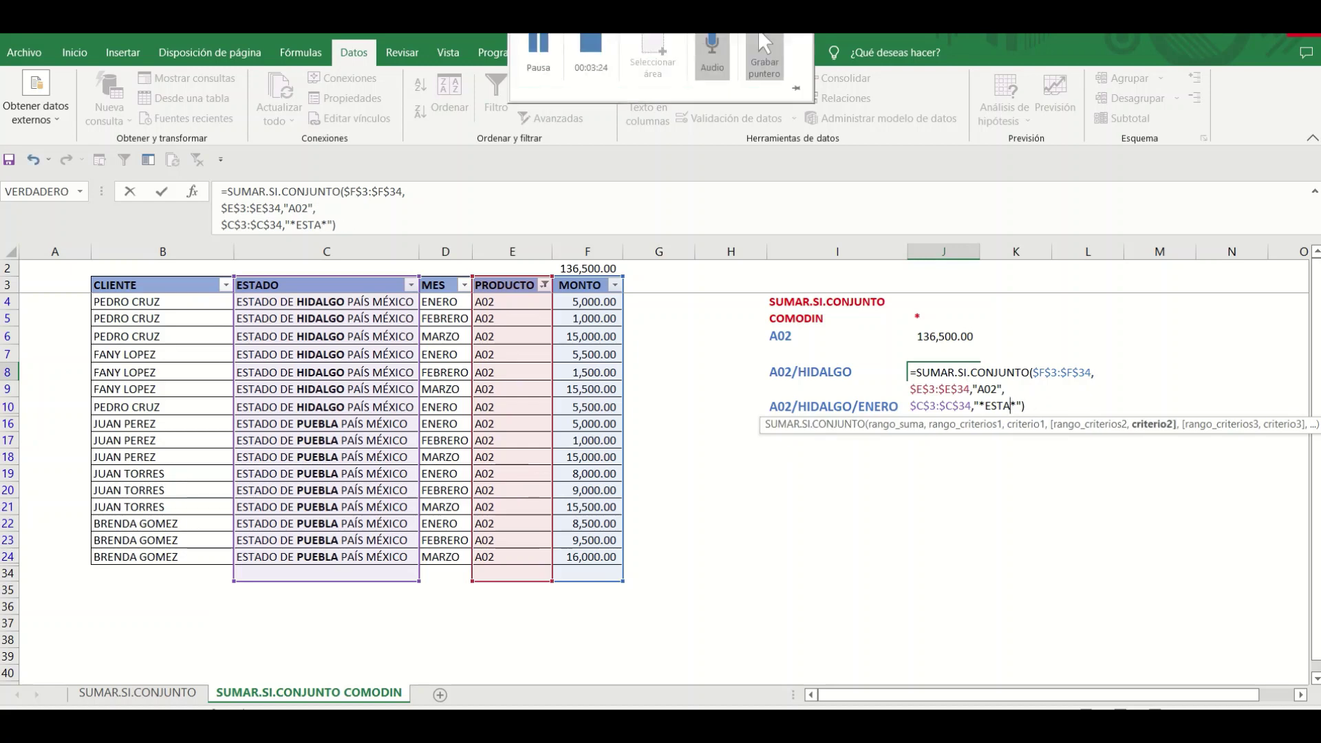
pyautogui.press('BackSpace')
pyautogui.press('BackSpace')
pyautogui.write('PUBLA')
pyautogui.hotkey('ctrl', 'Return')
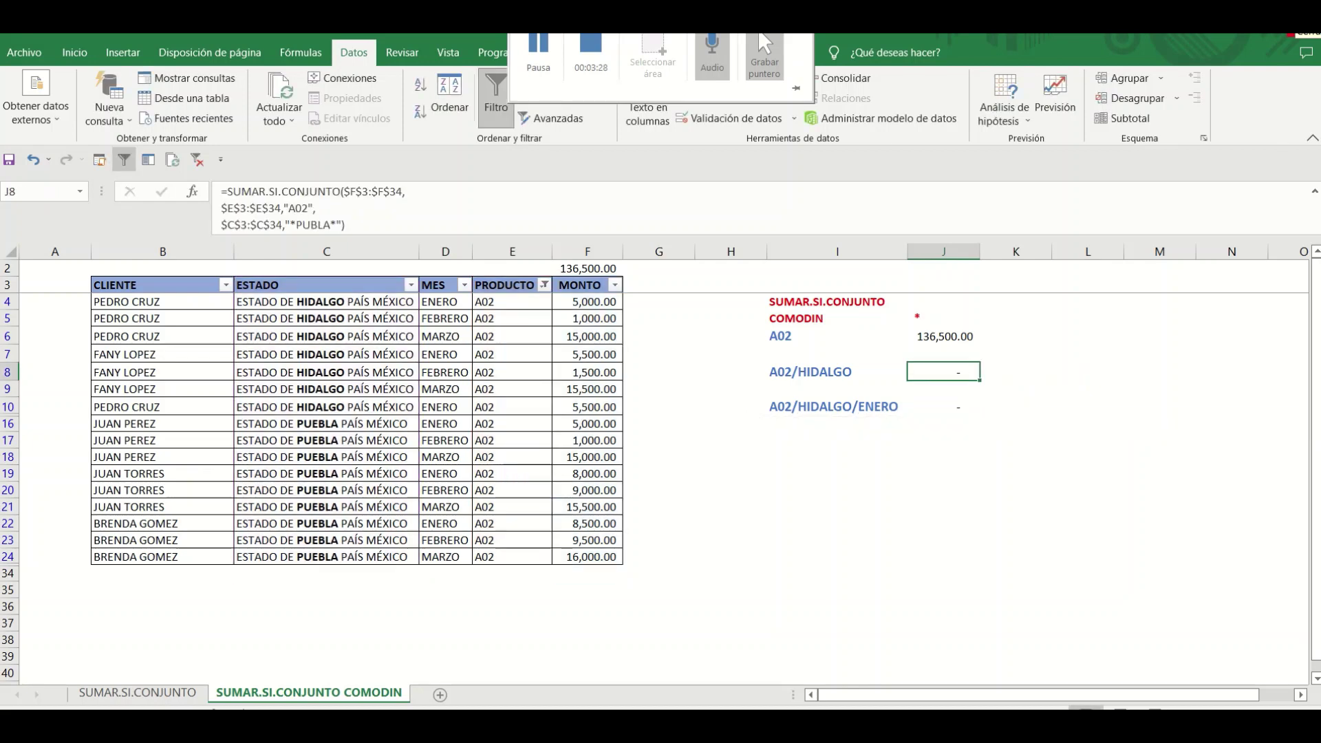
pyautogui.press('F2')
pyautogui.click(1019, 405)
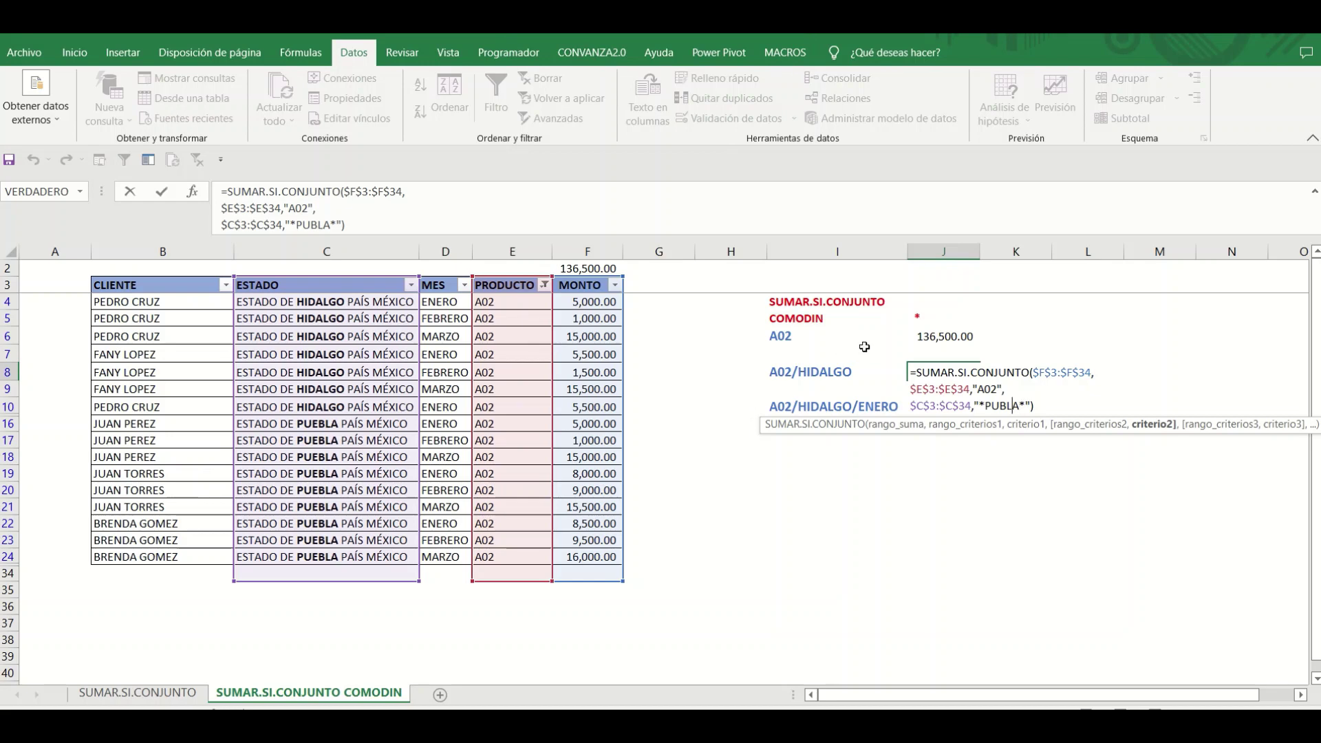
pyautogui.write('E')
pyautogui.press('Return')
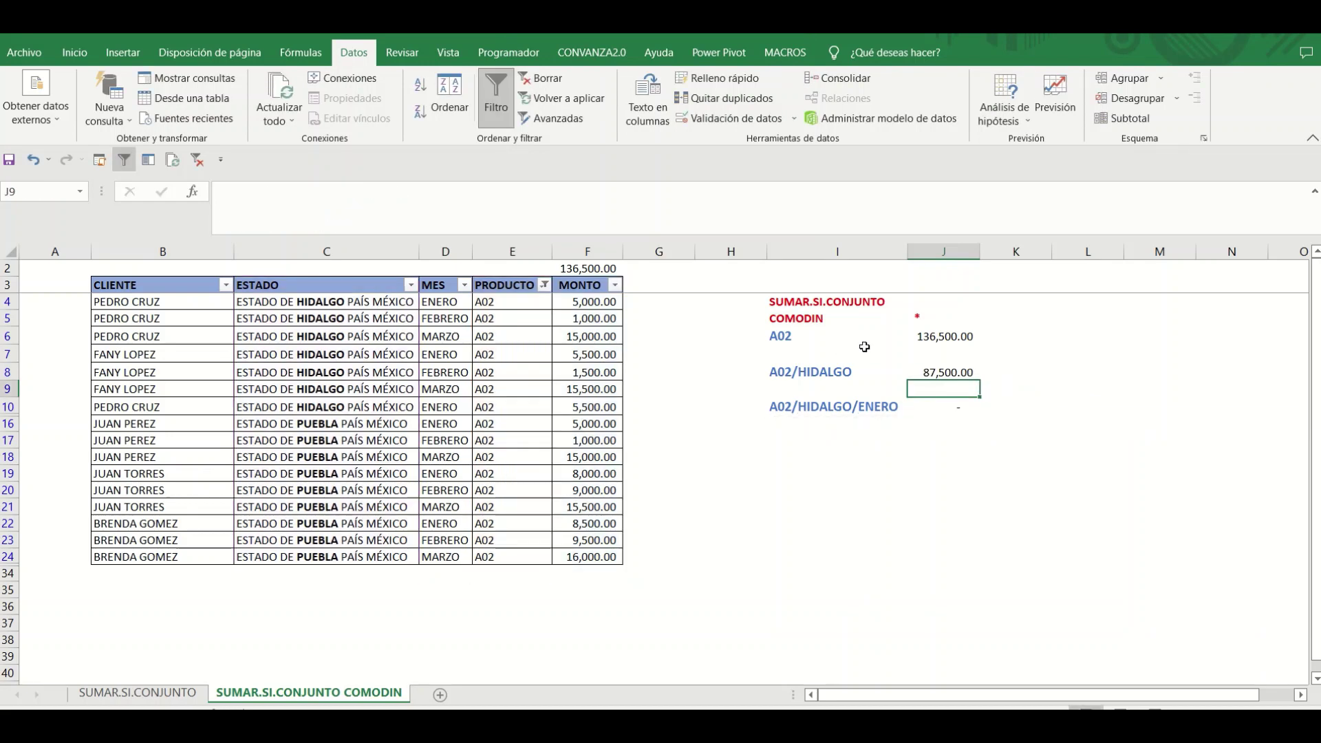
pyautogui.press('Up')
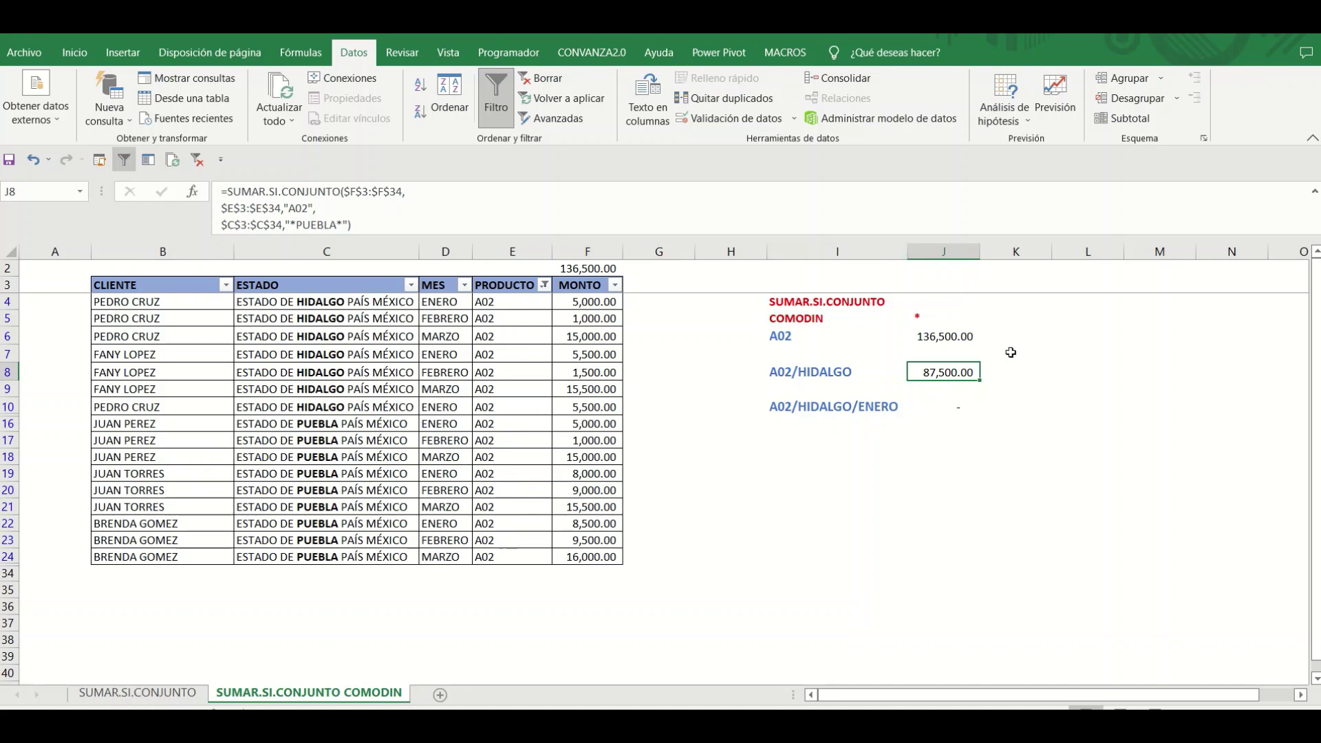
pyautogui.click(348, 225)
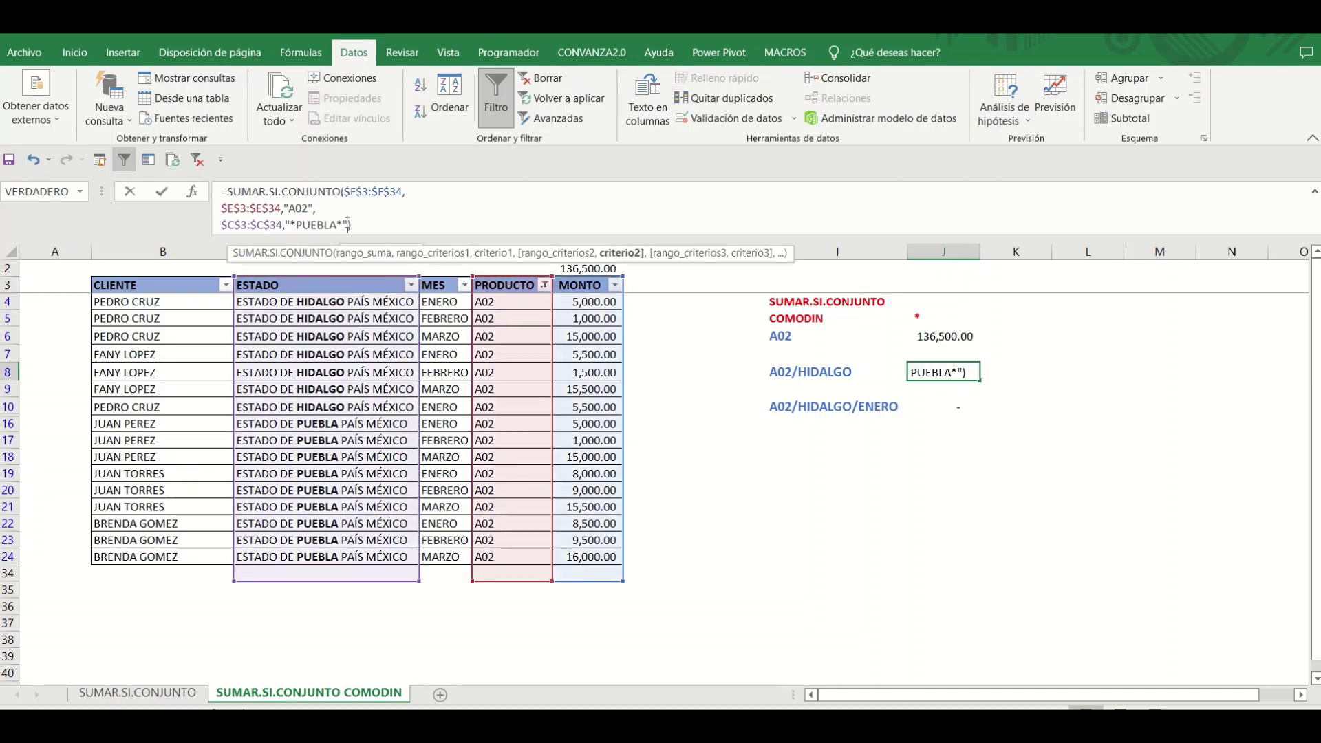
# Review the product, state and month criteria in cell J10's formula.
pyautogui.click(961, 406)
pyautogui.press('Left')
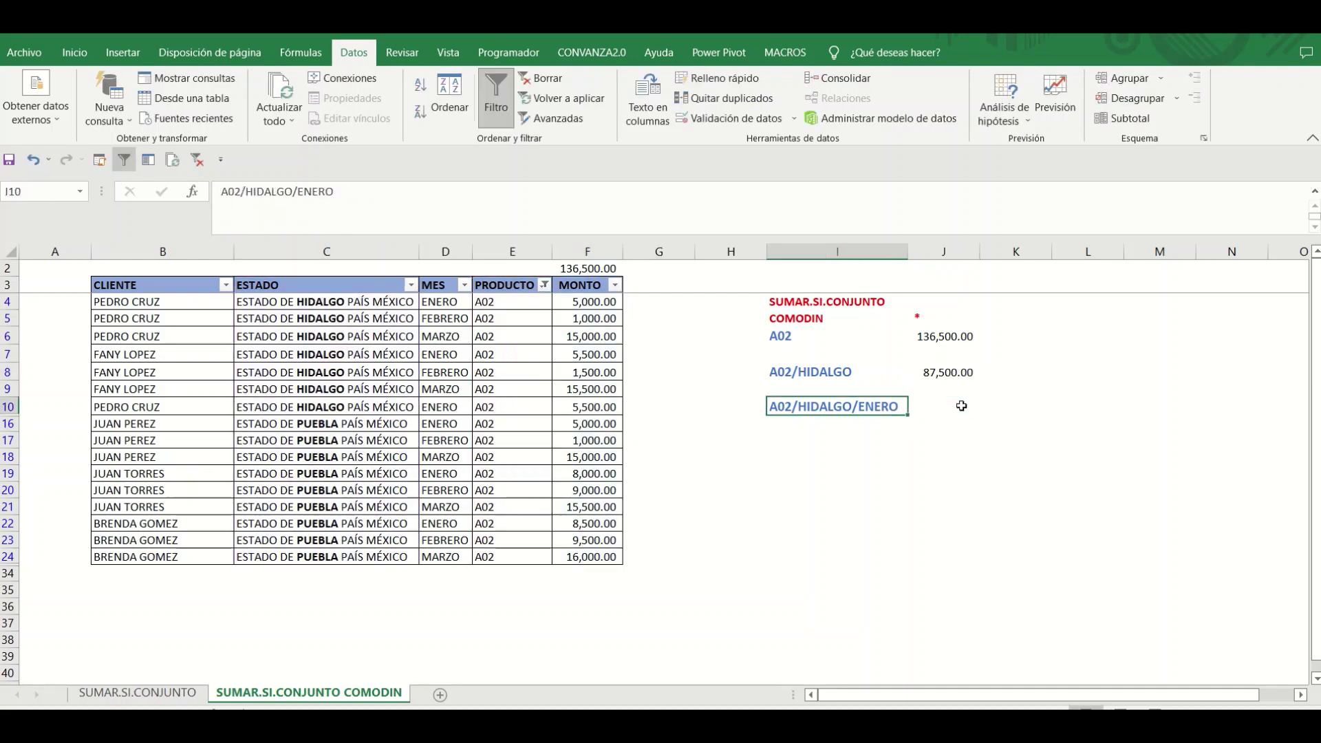
pyautogui.press('Right')
pyautogui.press('Right')
pyautogui.press('Left')
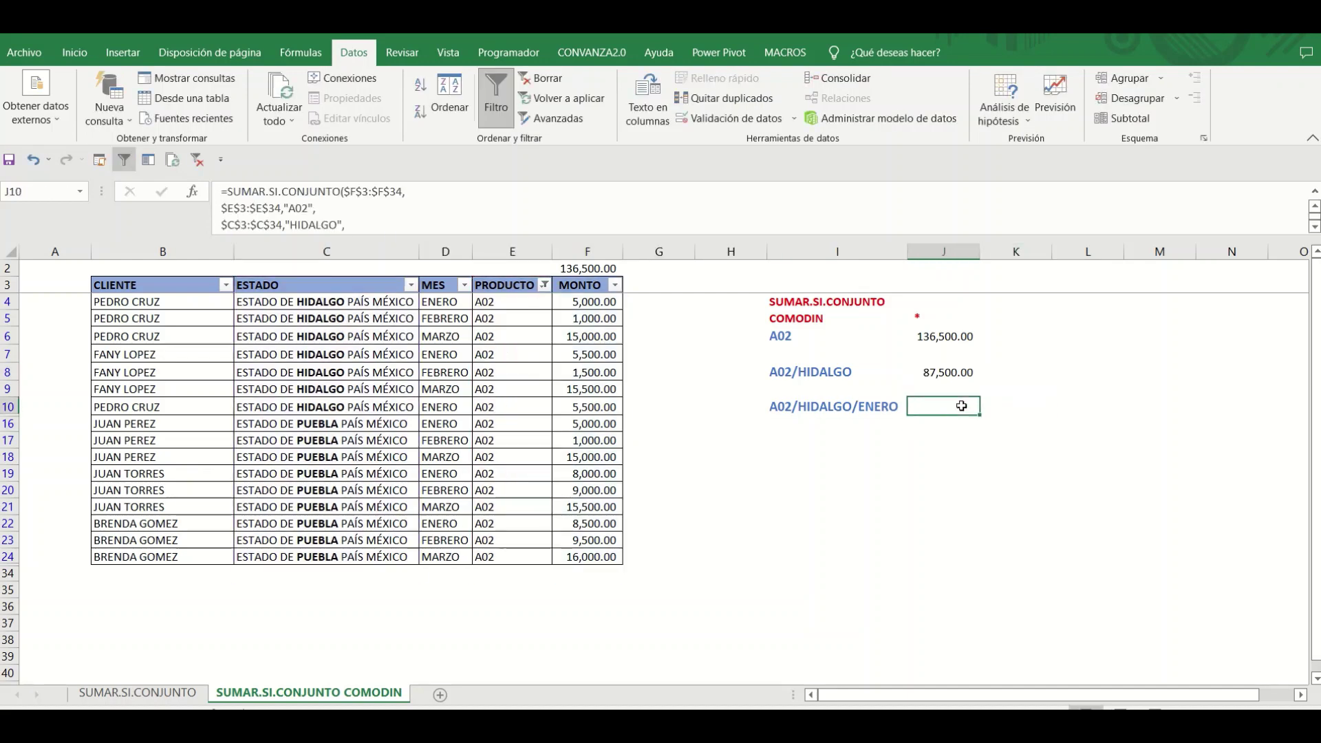
pyautogui.press('F2')
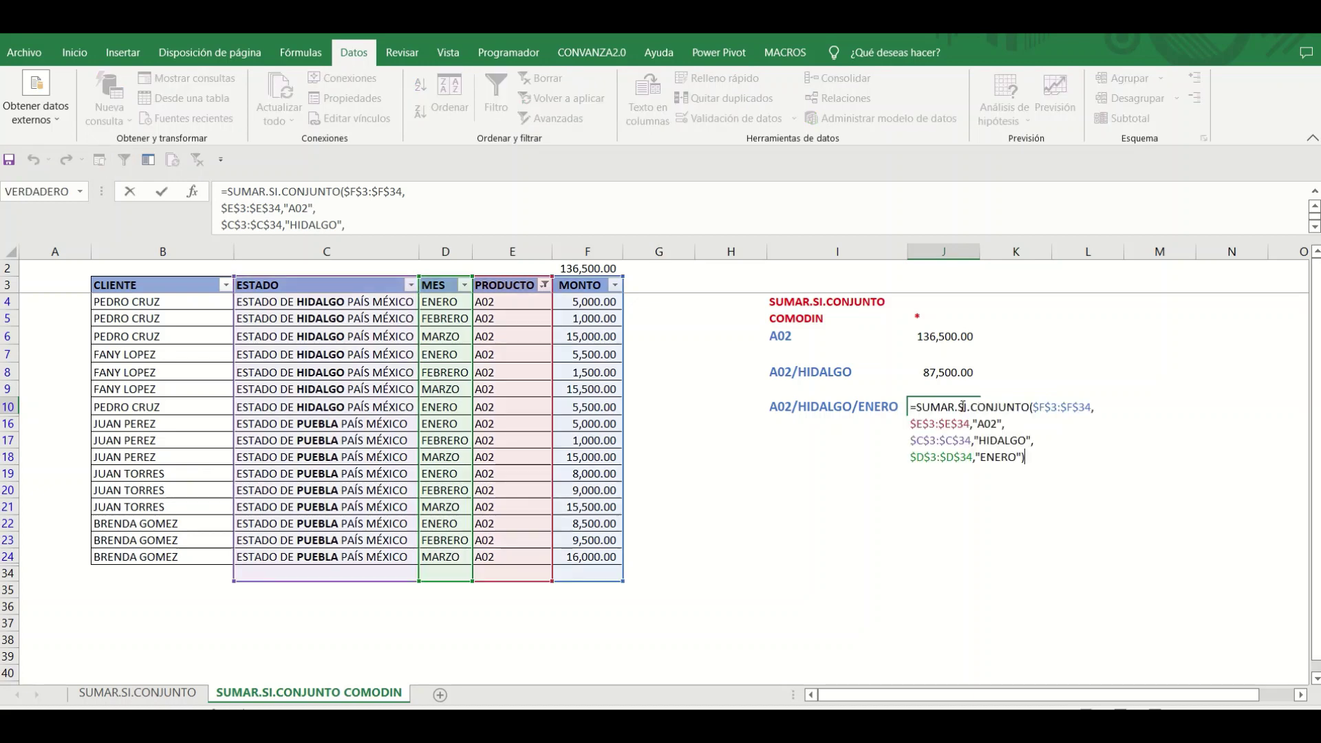
pyautogui.click(991, 427)
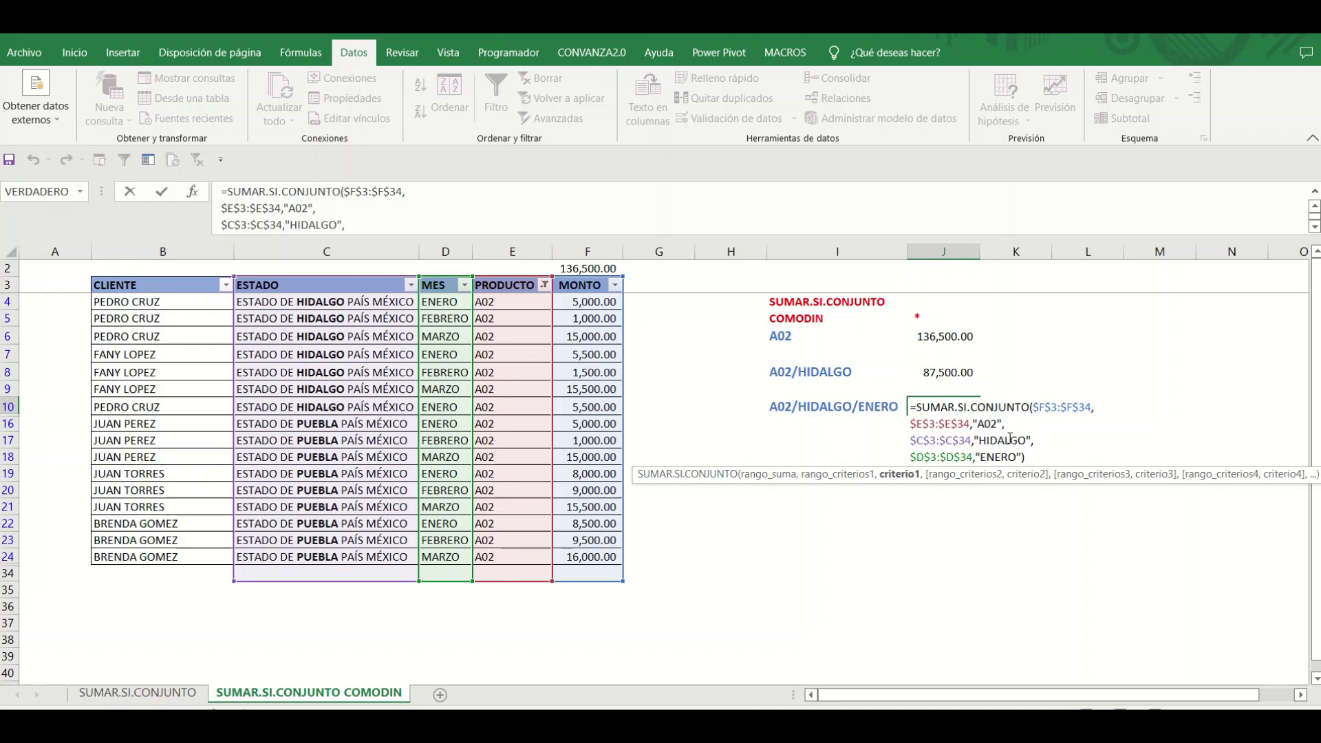
pyautogui.click(1010, 440)
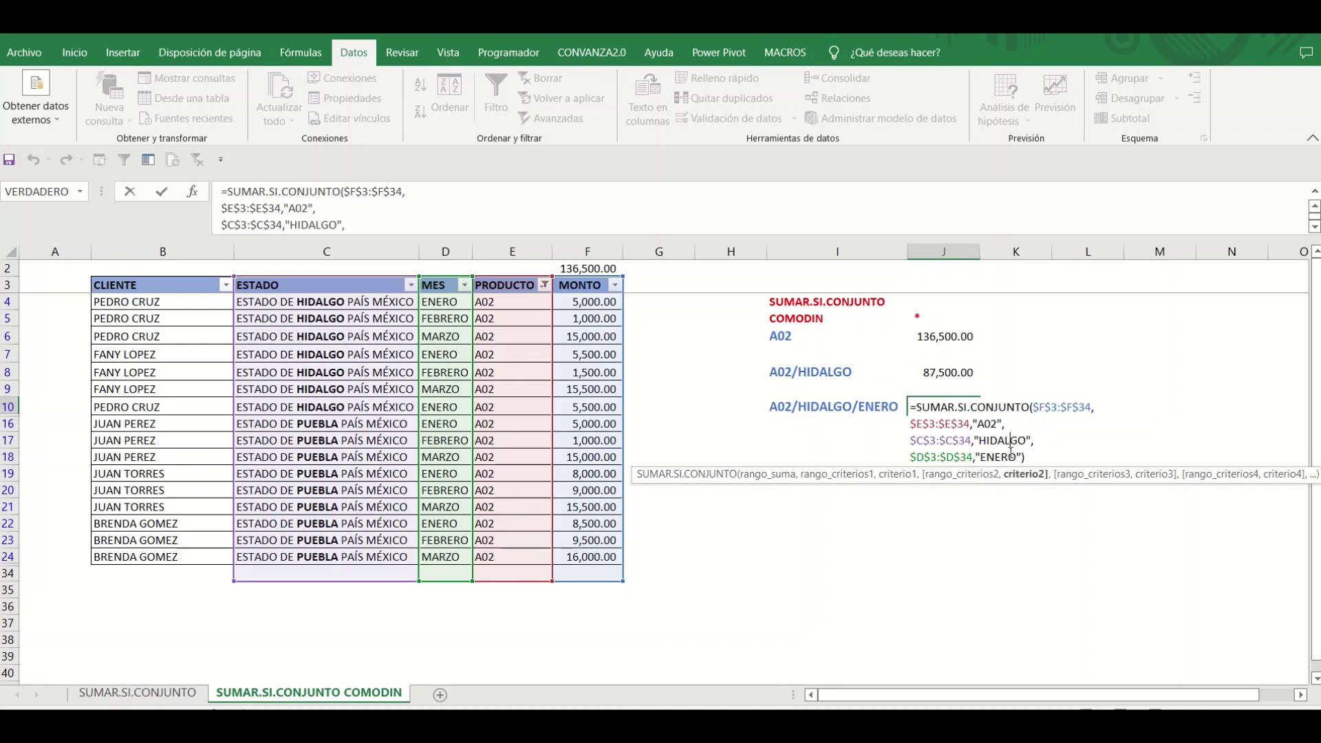
pyautogui.click(1016, 457)
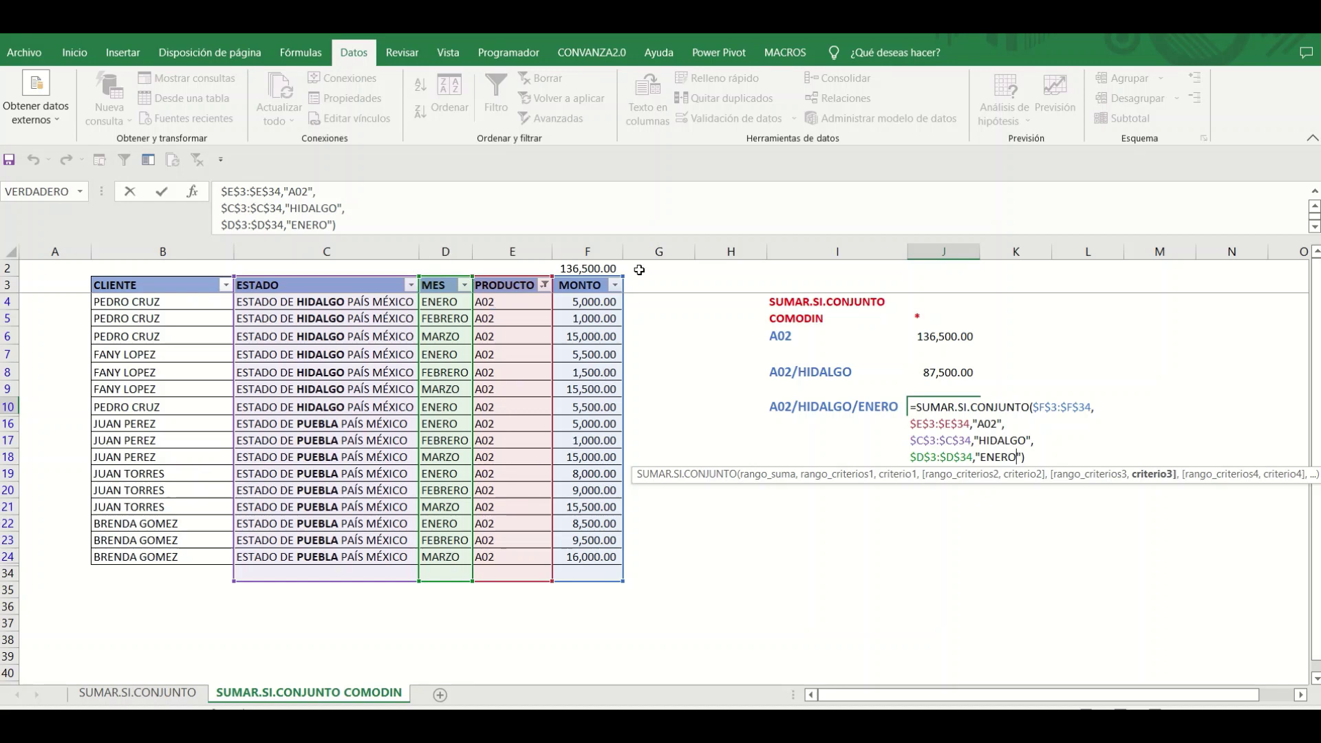
# Add asterisk wildcards around the state criterion in cell J10's formula so that it reads "*HIDALGO*".
pyautogui.click(984, 441)
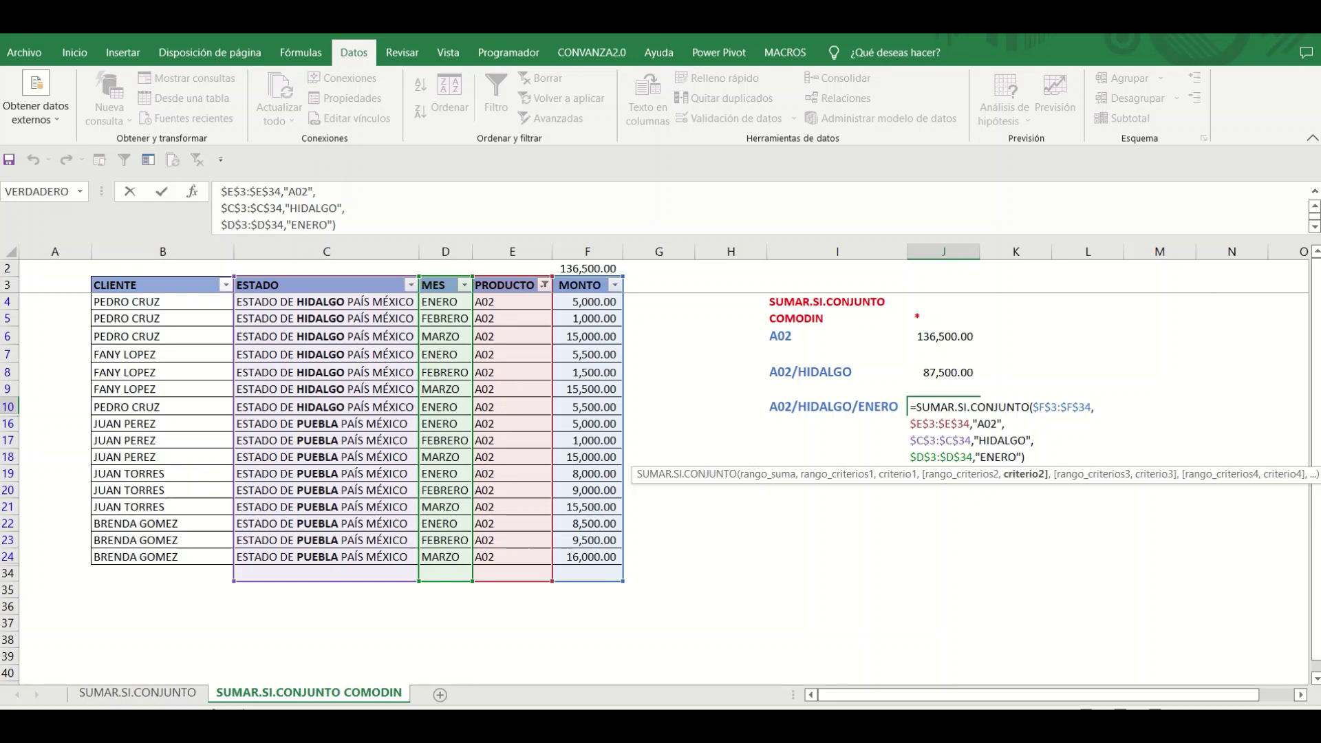
pyautogui.write('*')
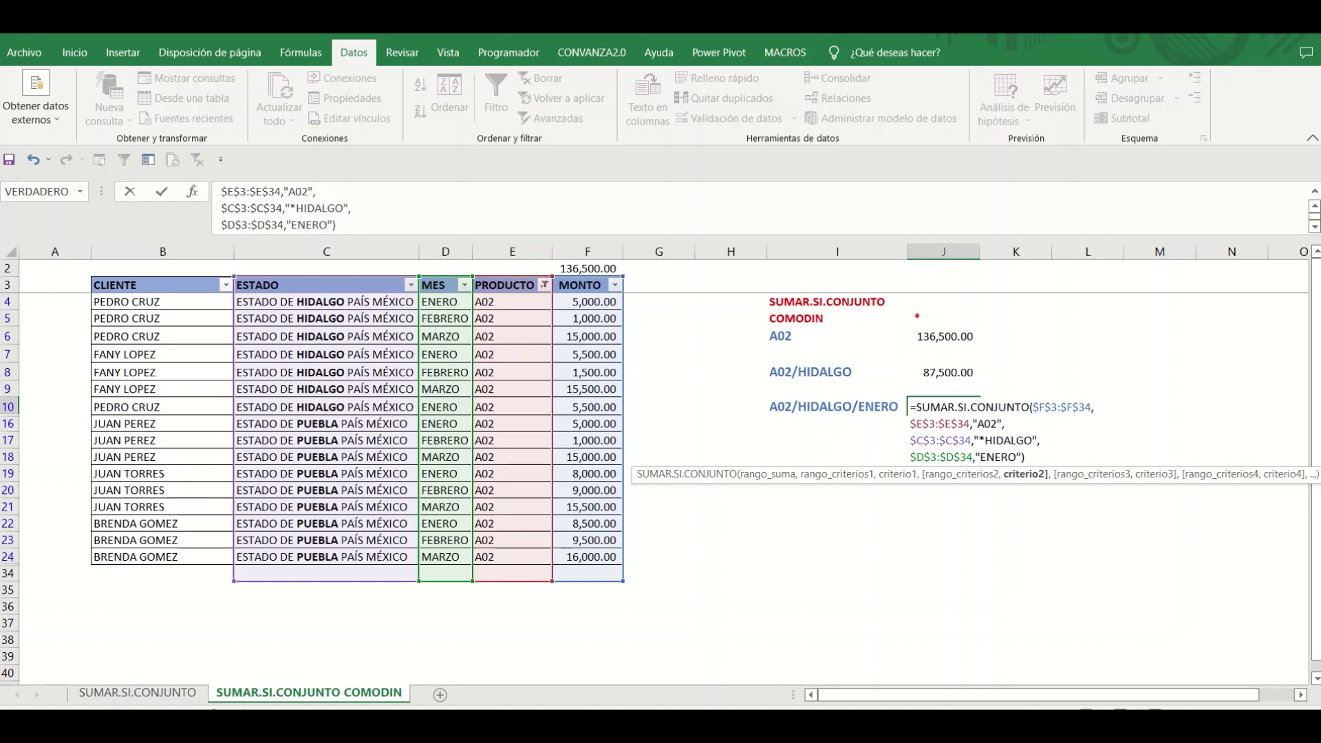
pyautogui.write('*')
pyautogui.hotkey('ctrl', 'Return')
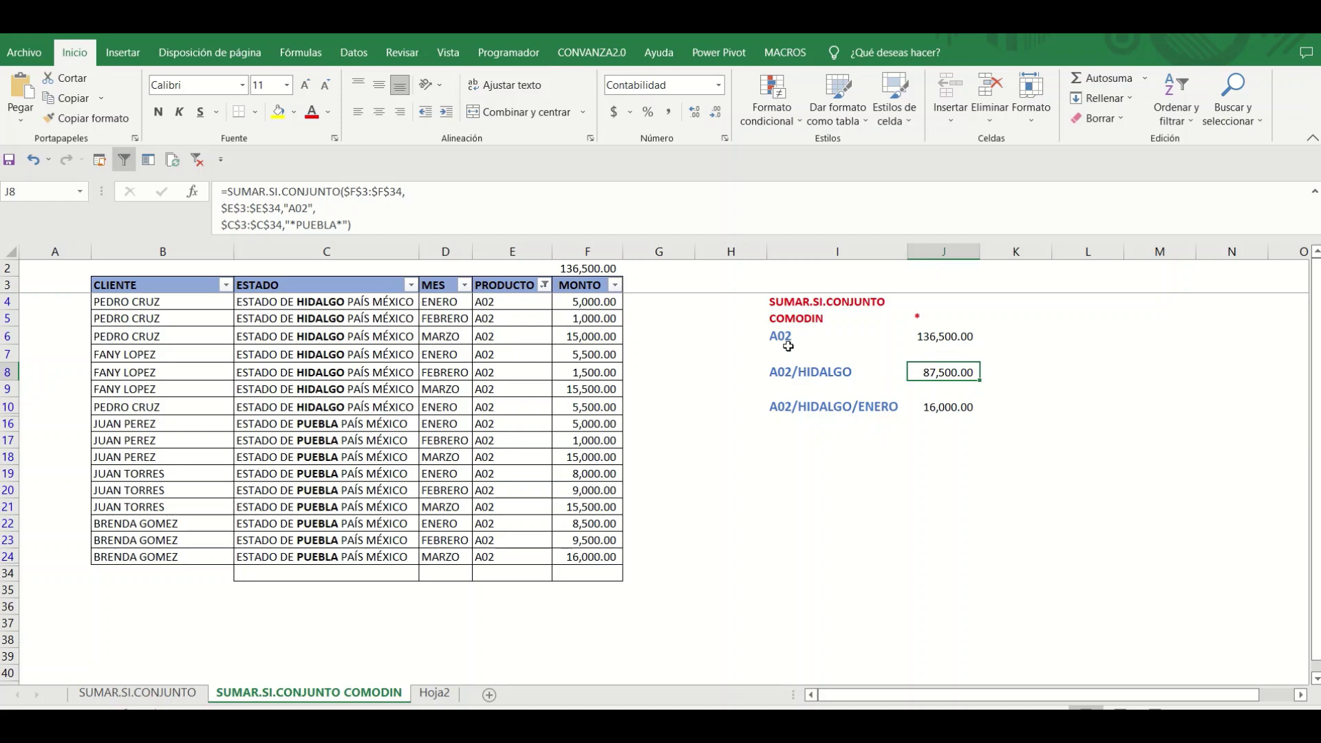
# Review the wildcard state criterion in cell J8's formula.
pyautogui.press('F2')
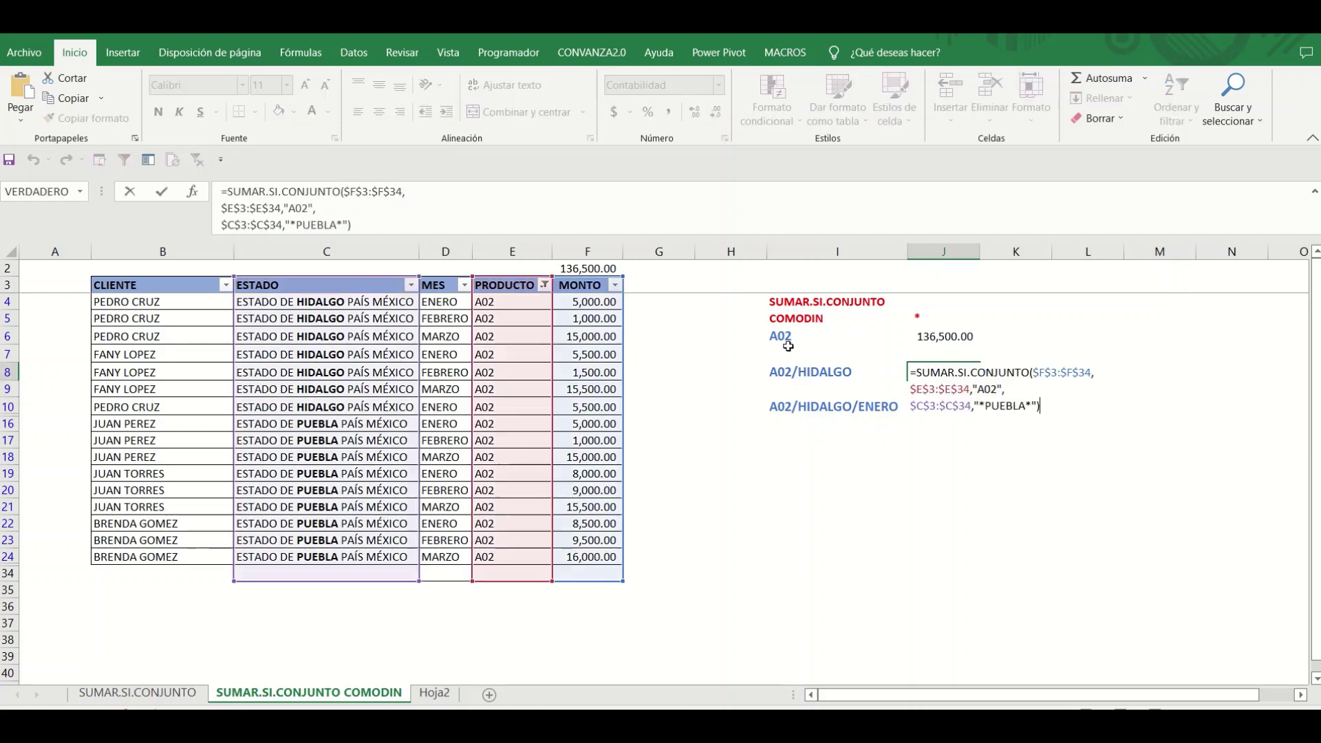
pyautogui.press('Left')
pyautogui.press('Left')
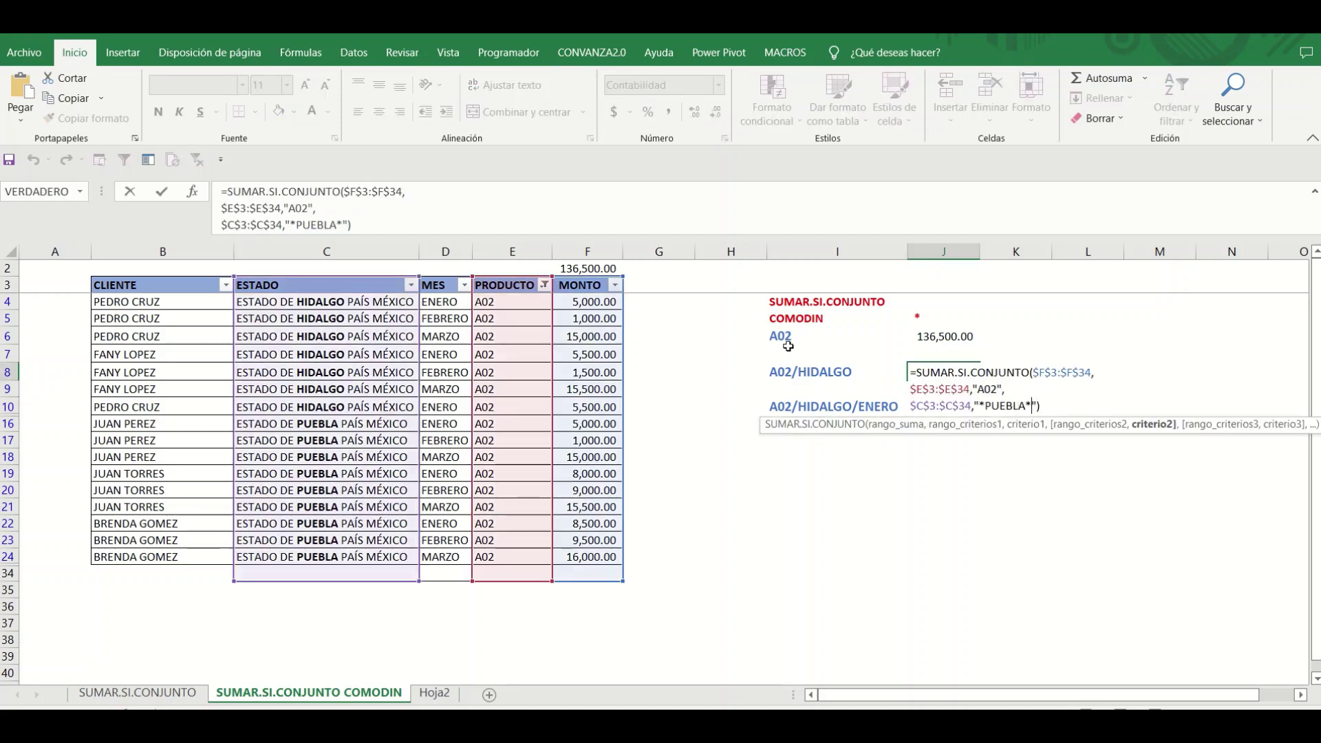
pyautogui.hotkey('ctrl', 'Return')
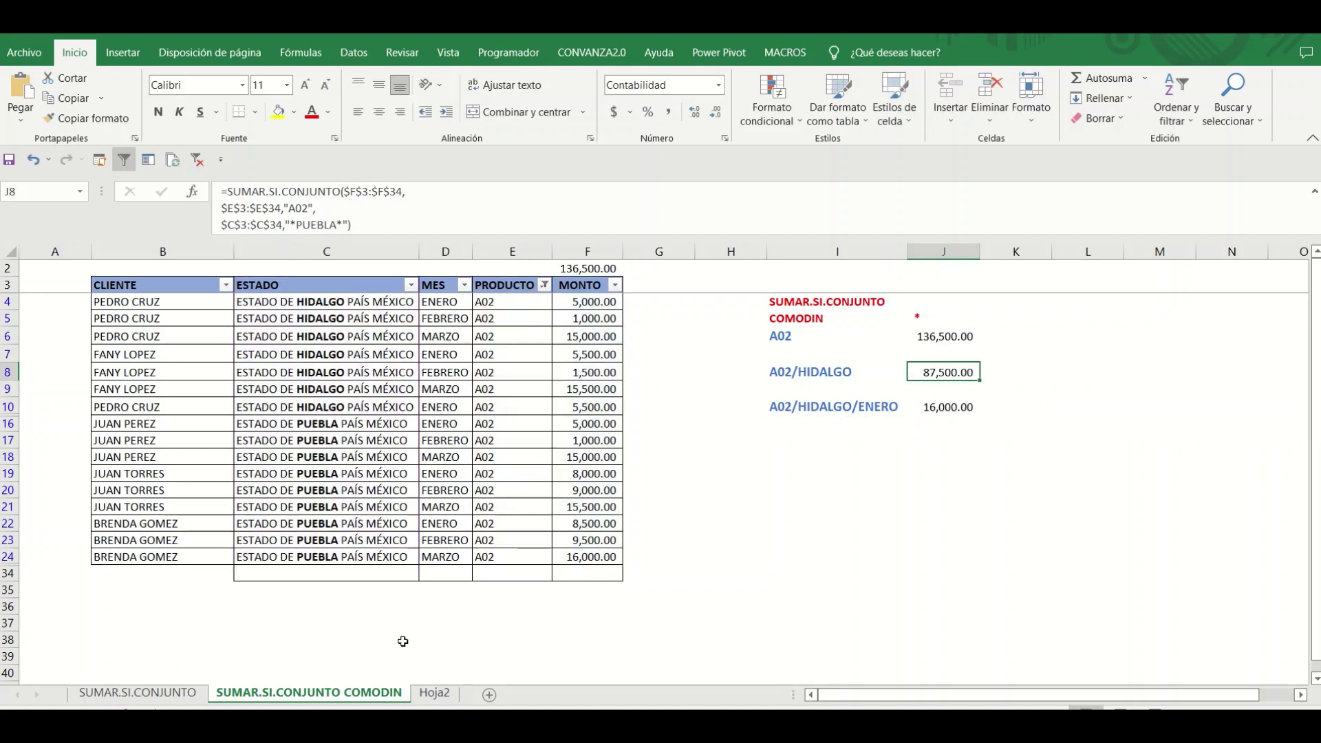
pyautogui.click(212, 517)
pyautogui.press('Right')
pyautogui.press('Right')
pyautogui.press('Right')
pyautogui.press('Right')
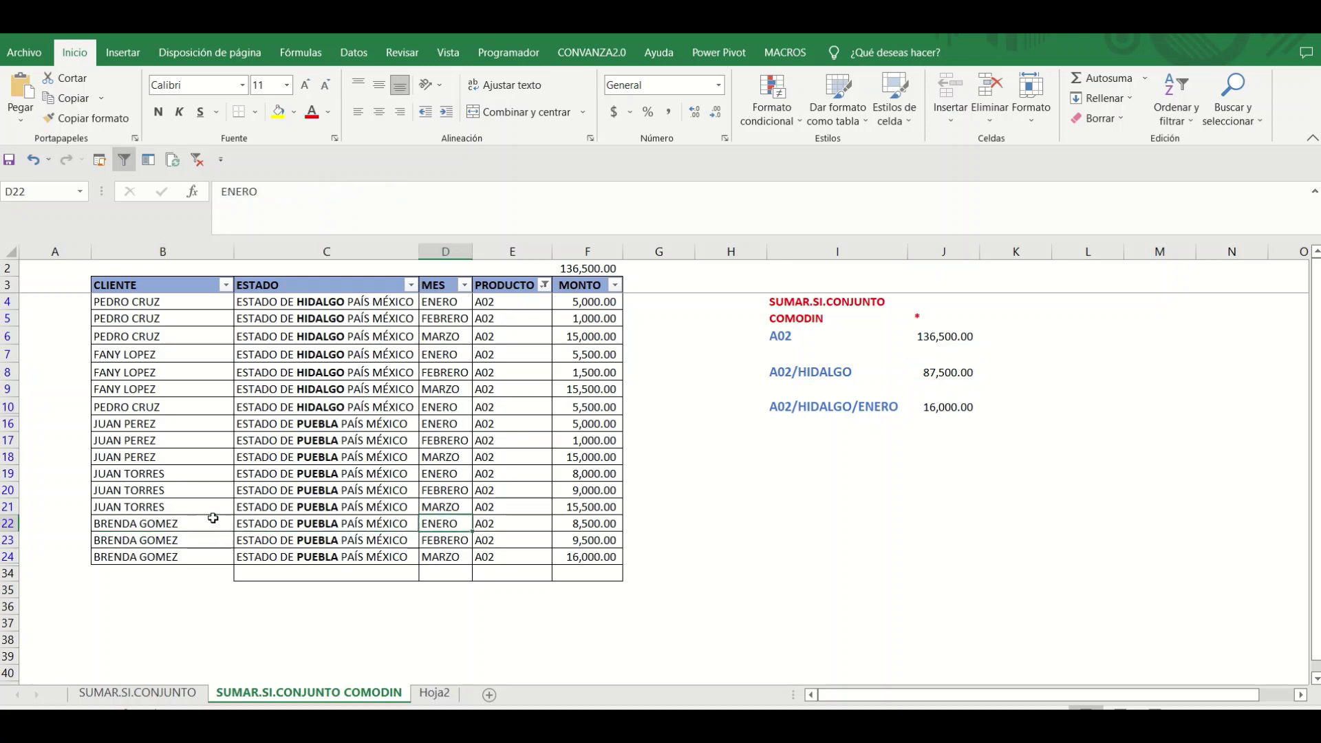
pyautogui.press('Left')
pyautogui.hotkey('ctrl', 'space')
pyautogui.press('Left')
pyautogui.press('Left')
pyautogui.press('Left')
pyautogui.press('Right')
pyautogui.press('Right')
pyautogui.press('Left')
pyautogui.press('Left')
pyautogui.press('Left')
pyautogui.press('Right')
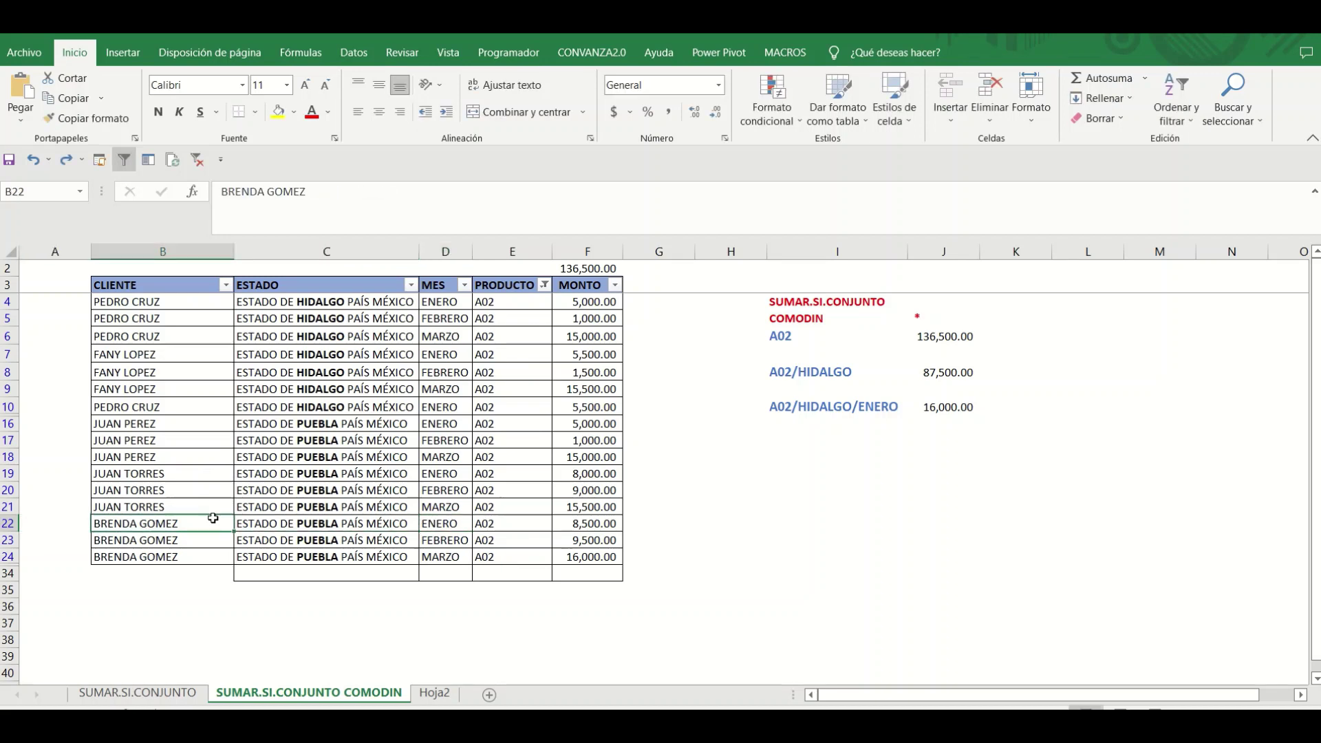
# Clear the MONTO amounts in cells D5:D9 on sheet Hoja2.
pyautogui.press('Right')
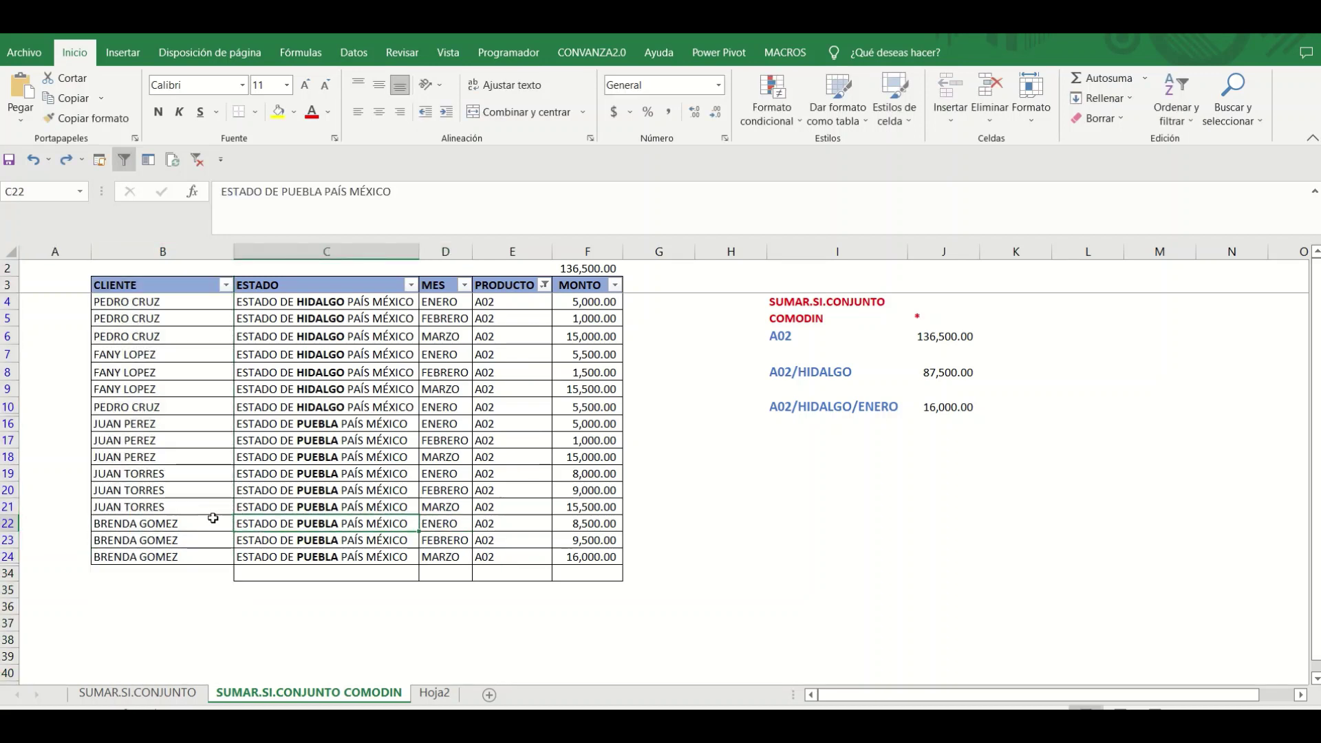
pyautogui.click(435, 694)
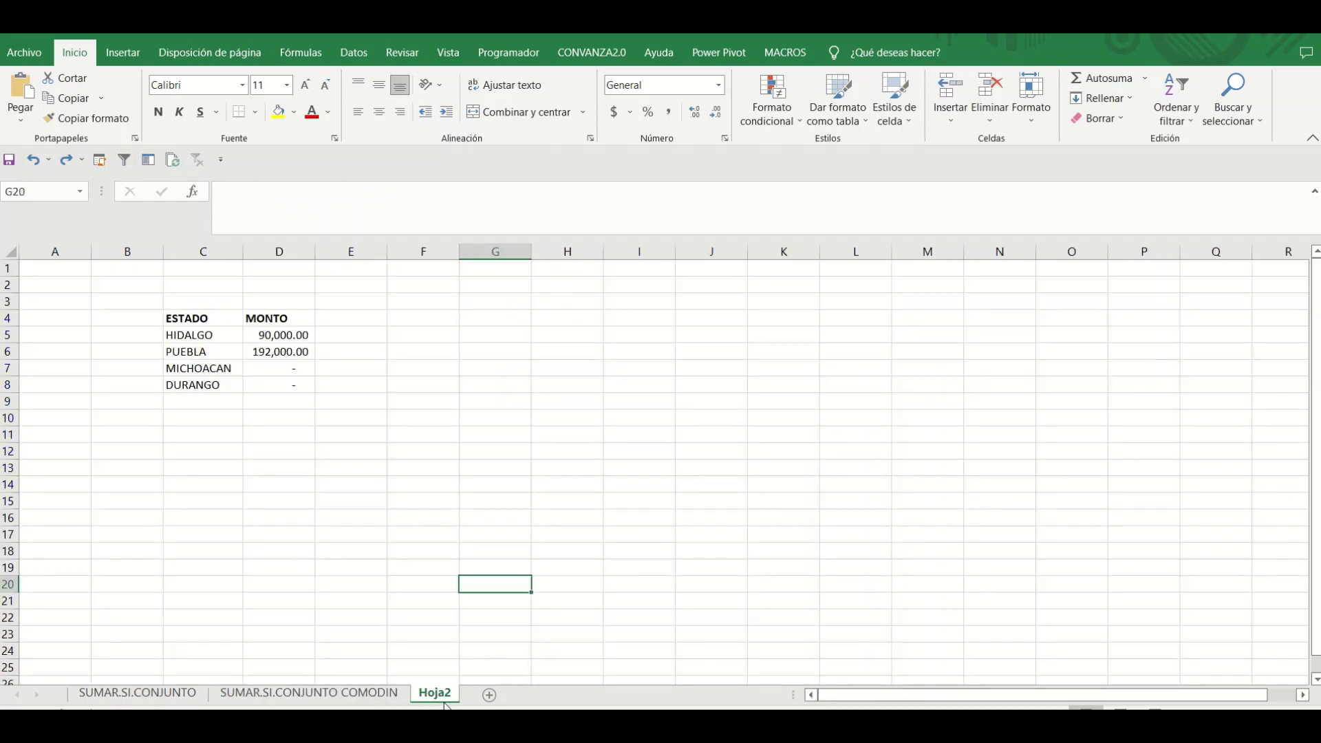
pyautogui.click(286, 333)
pyautogui.hotkey('shift', 'Down')
pyautogui.hotkey('shift', 'Down')
pyautogui.hotkey('shift', 'Down')
pyautogui.hotkey('shift', 'Down')
pyautogui.press('Delete')
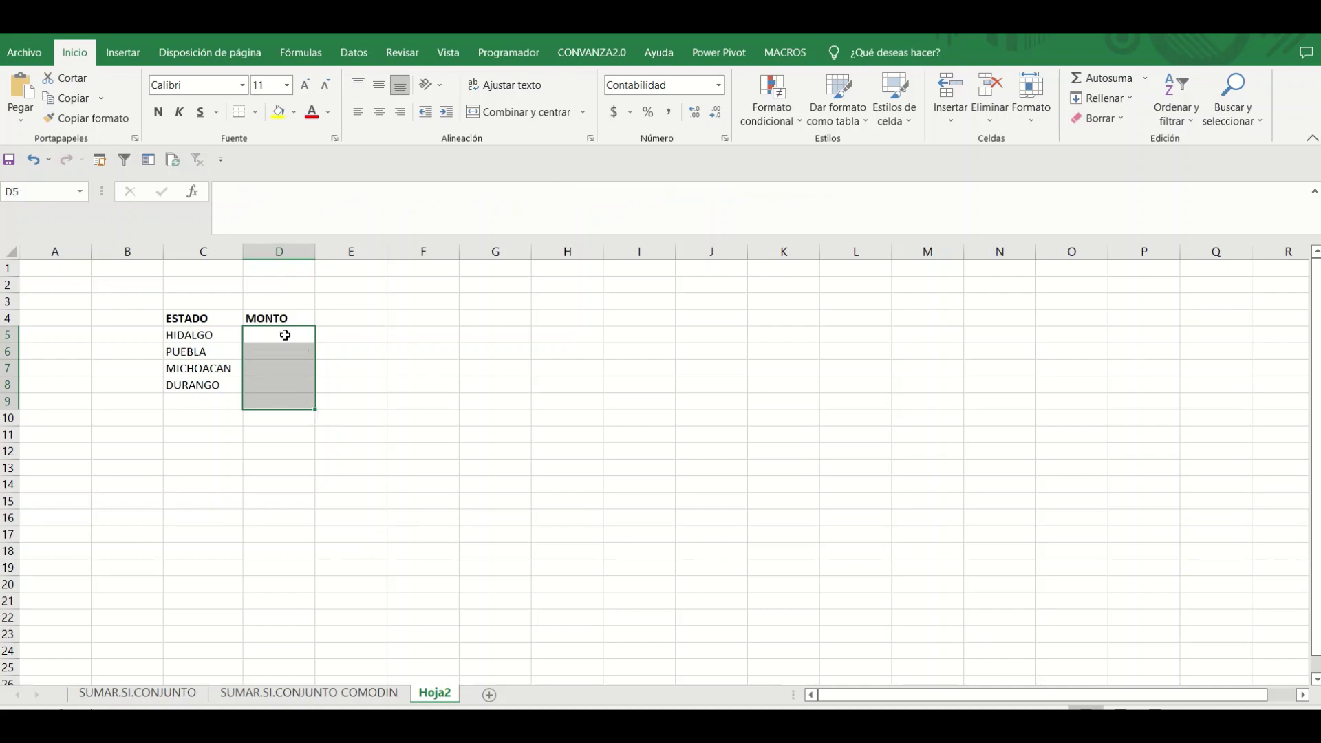
# Begin a SUMAR.SI.CONJUNTO formula in cell D5 with absolute column $F:$F of sheet SUMAR.SI.CONJUNTO COMODIN as the sum range.
pyautogui.click(285, 325)
pyautogui.click(285, 335)
pyautogui.write('=SUM')
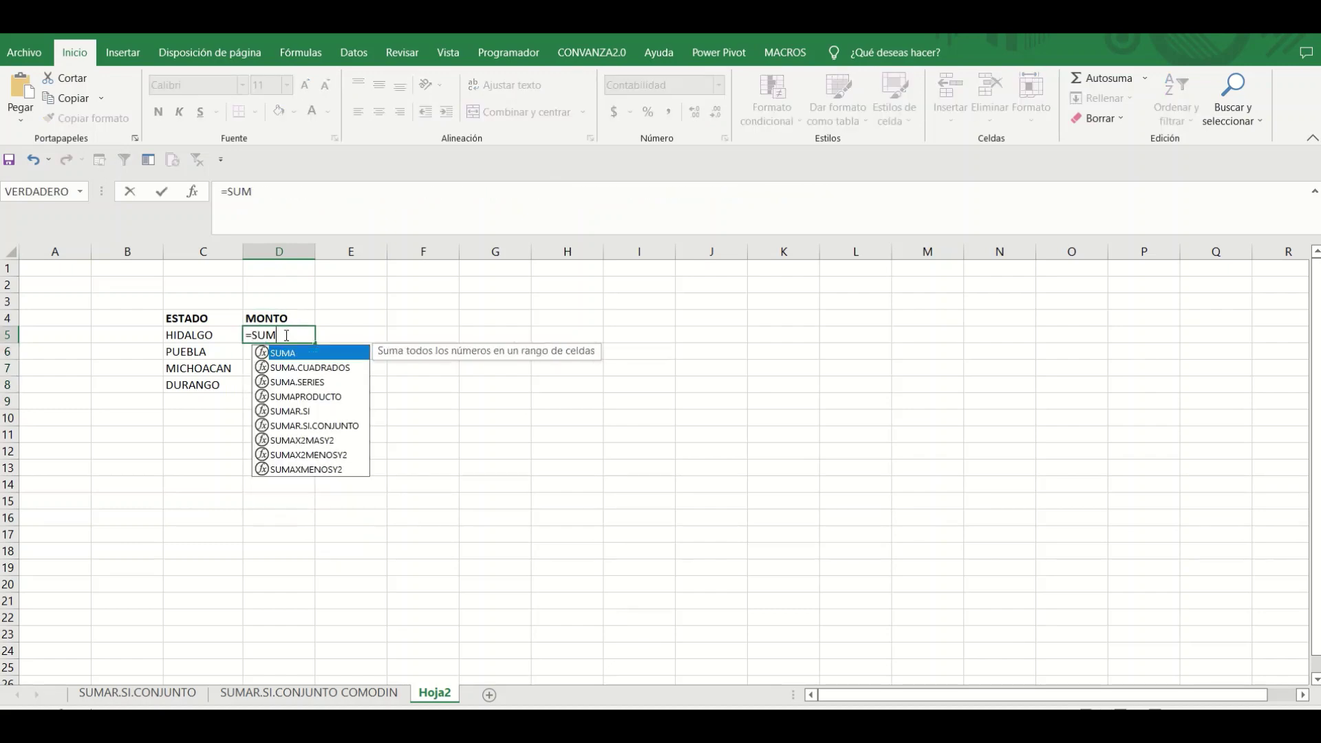
pyautogui.write('AR')
pyautogui.press('Down')
pyautogui.press('Tab')
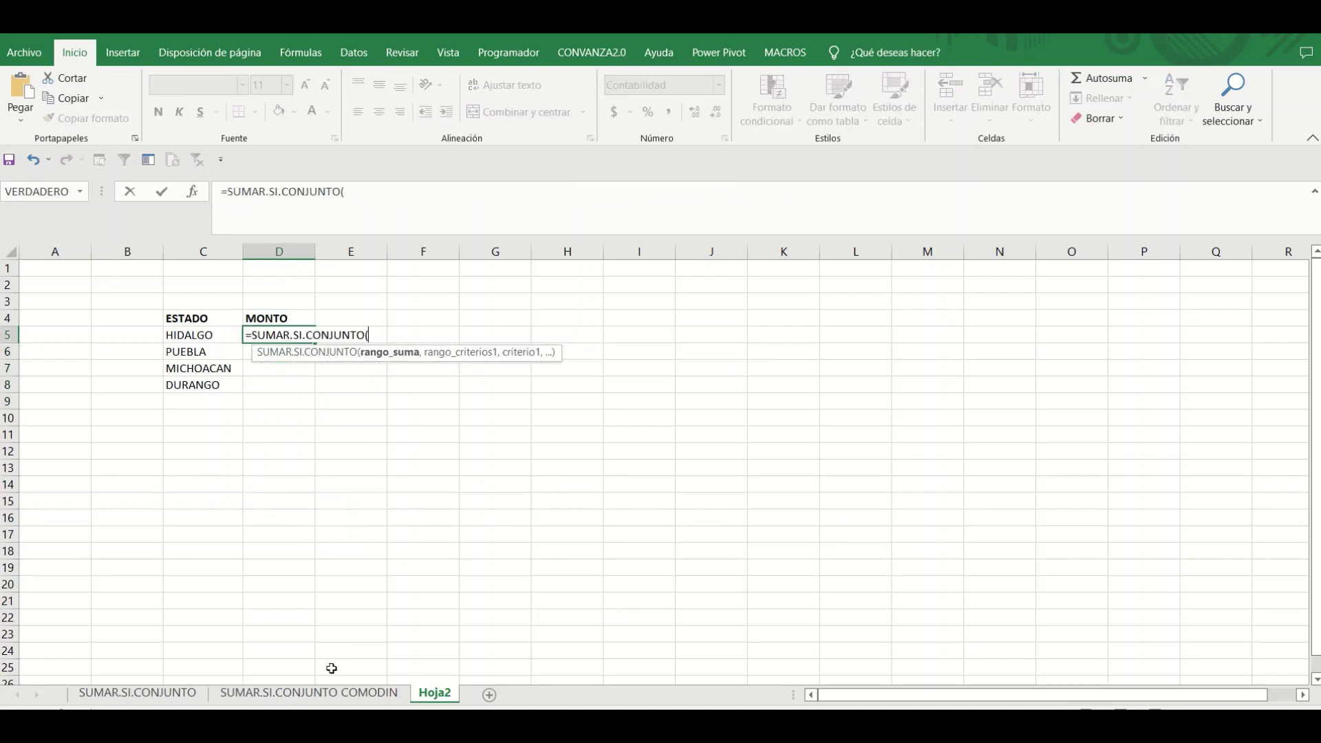
pyautogui.click(320, 690)
pyautogui.click(593, 401)
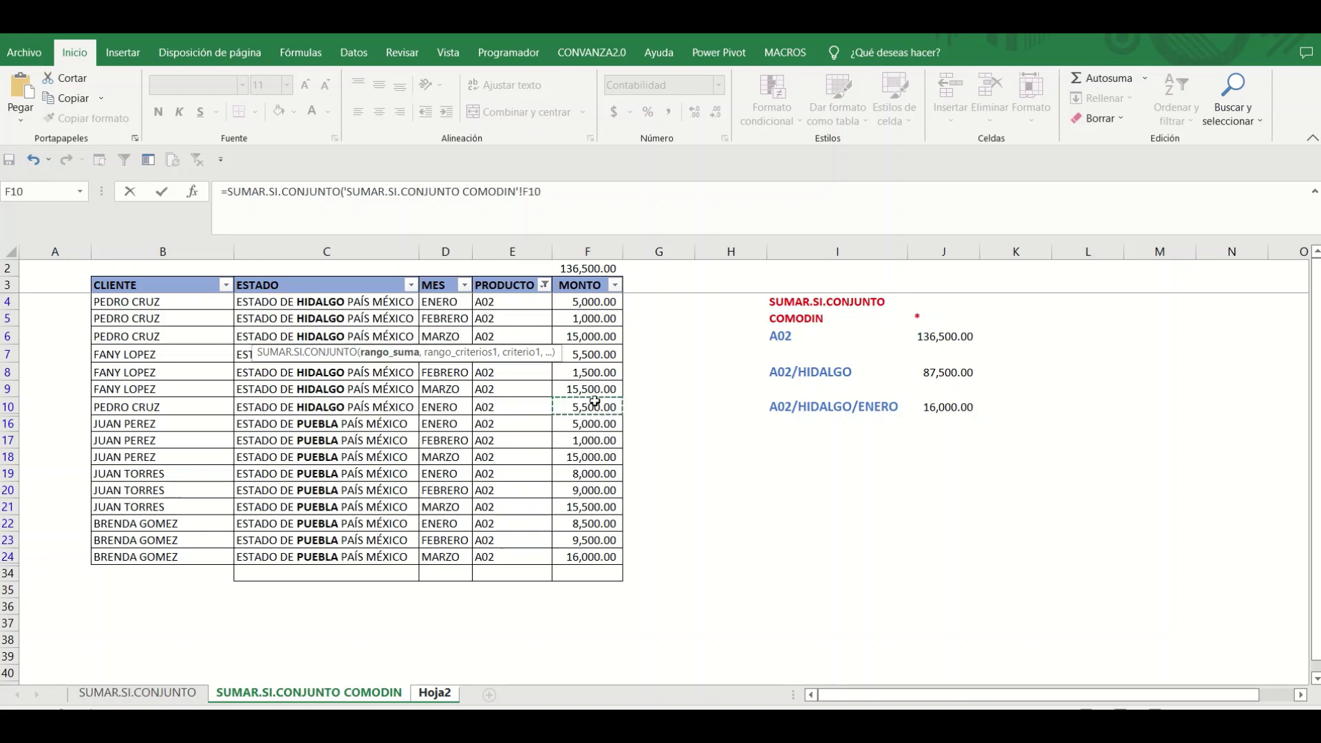
pyautogui.hotkey('ctrl', 'space')
pyautogui.press('F4')
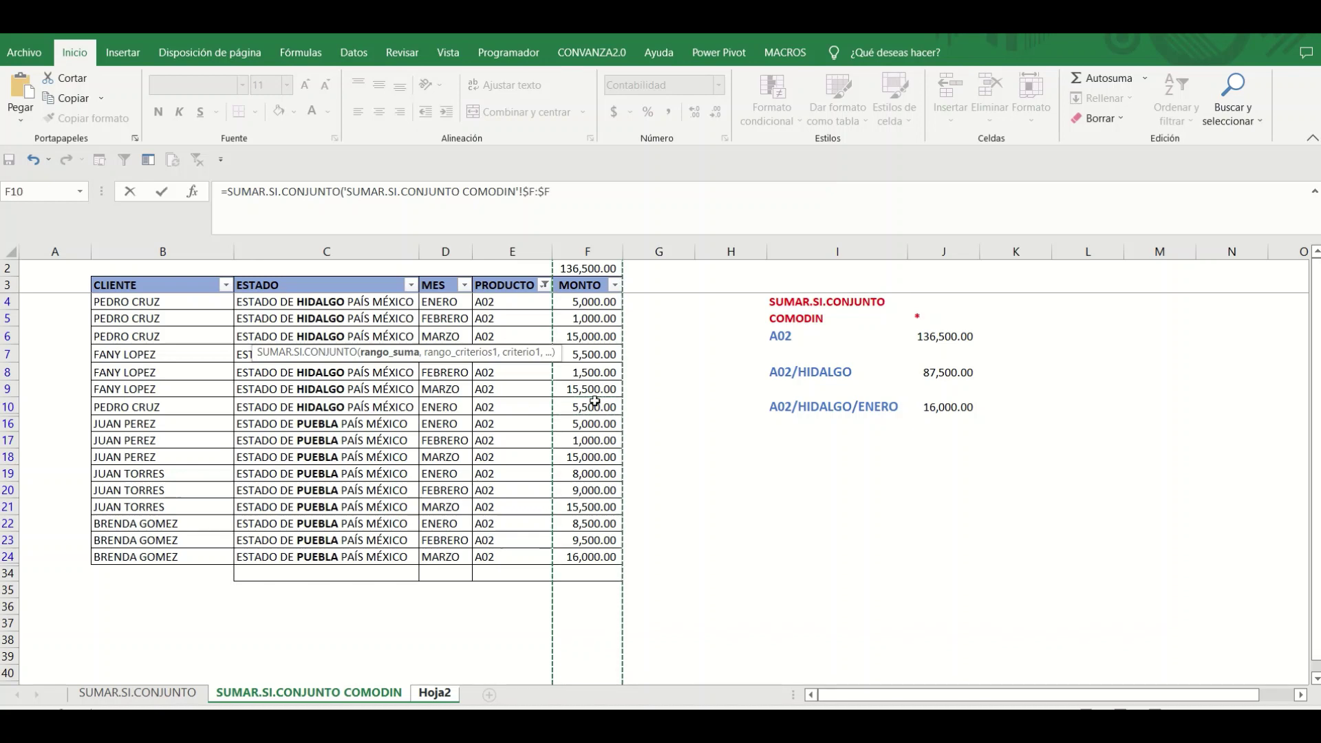
# Complete D5's formula with absolute column $C:$C of sheet SUMAR.SI.CONJUNTO COMODIN as criteria range and "HIDALGO" as the criterion.
pyautogui.write(',')
pyautogui.click(363, 439)
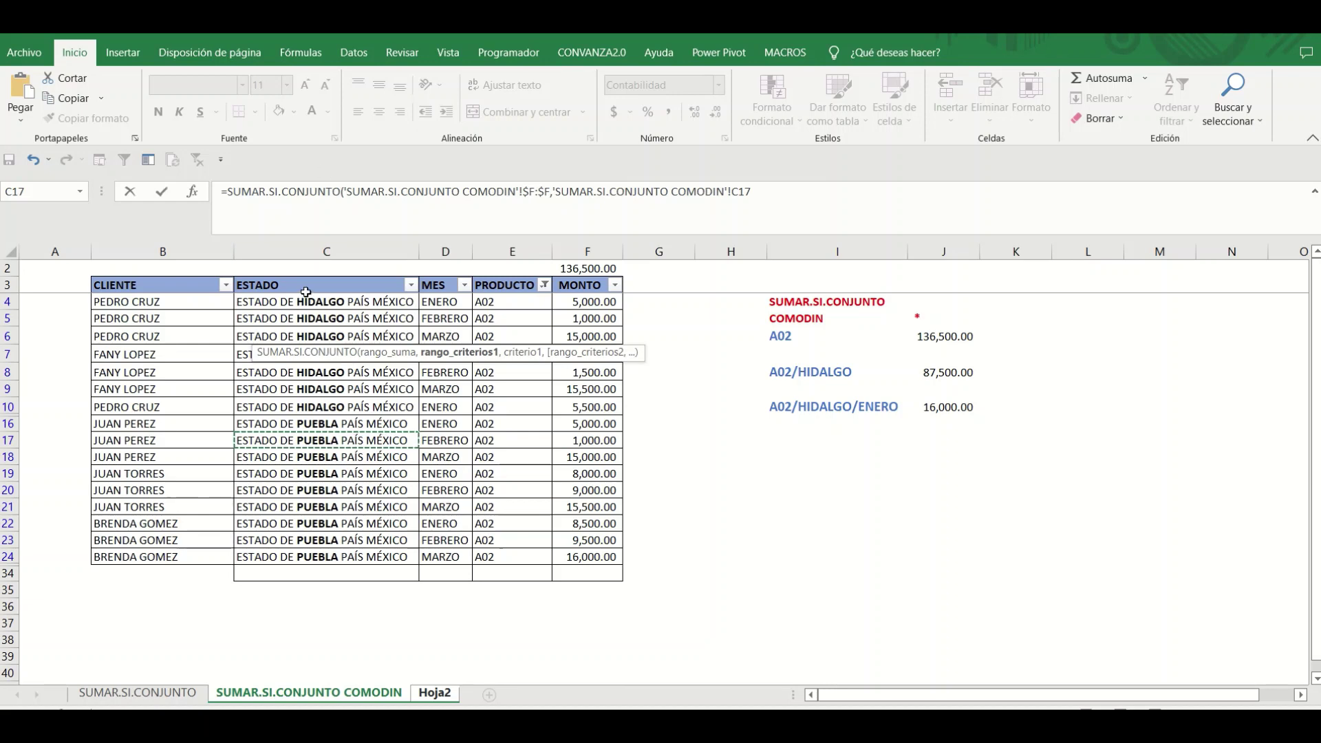
pyautogui.hotkey('ctrl', 'space')
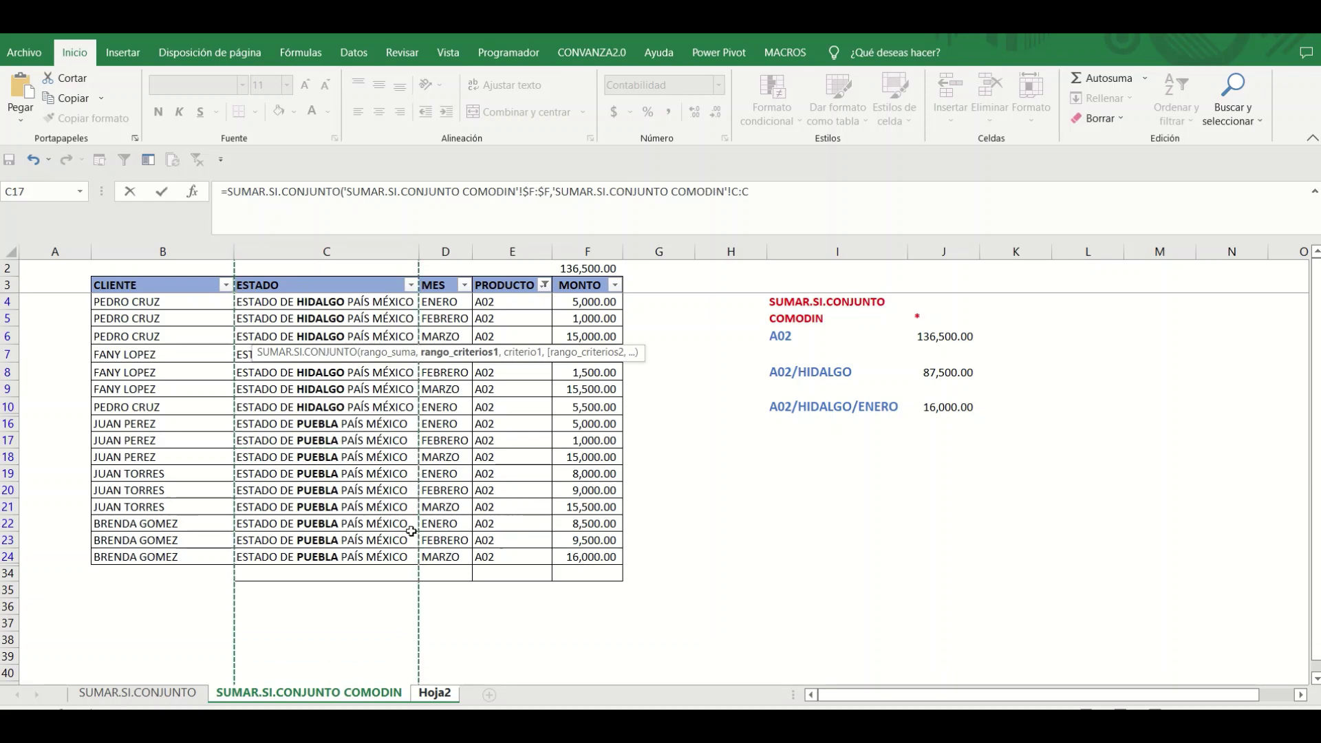
pyautogui.press('F4')
pyautogui.write(',"HIDALGO')
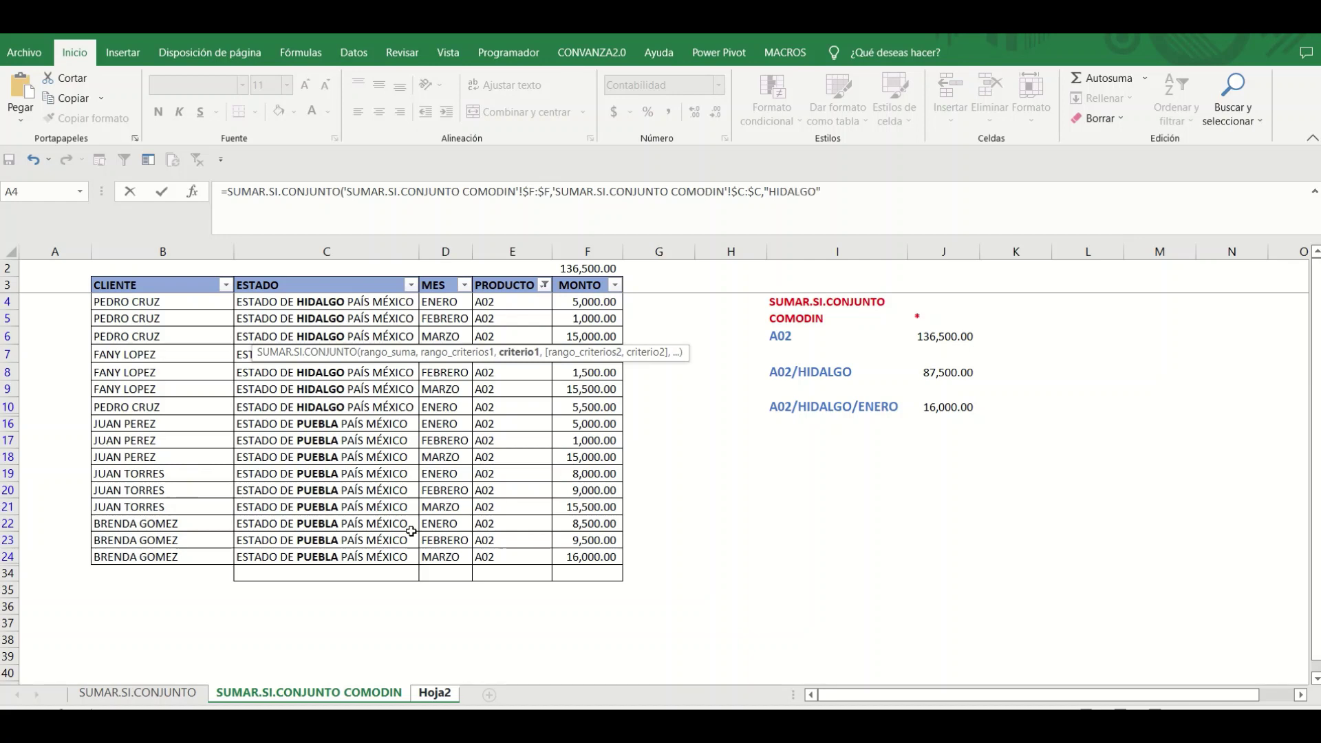
pyautogui.press('Return')
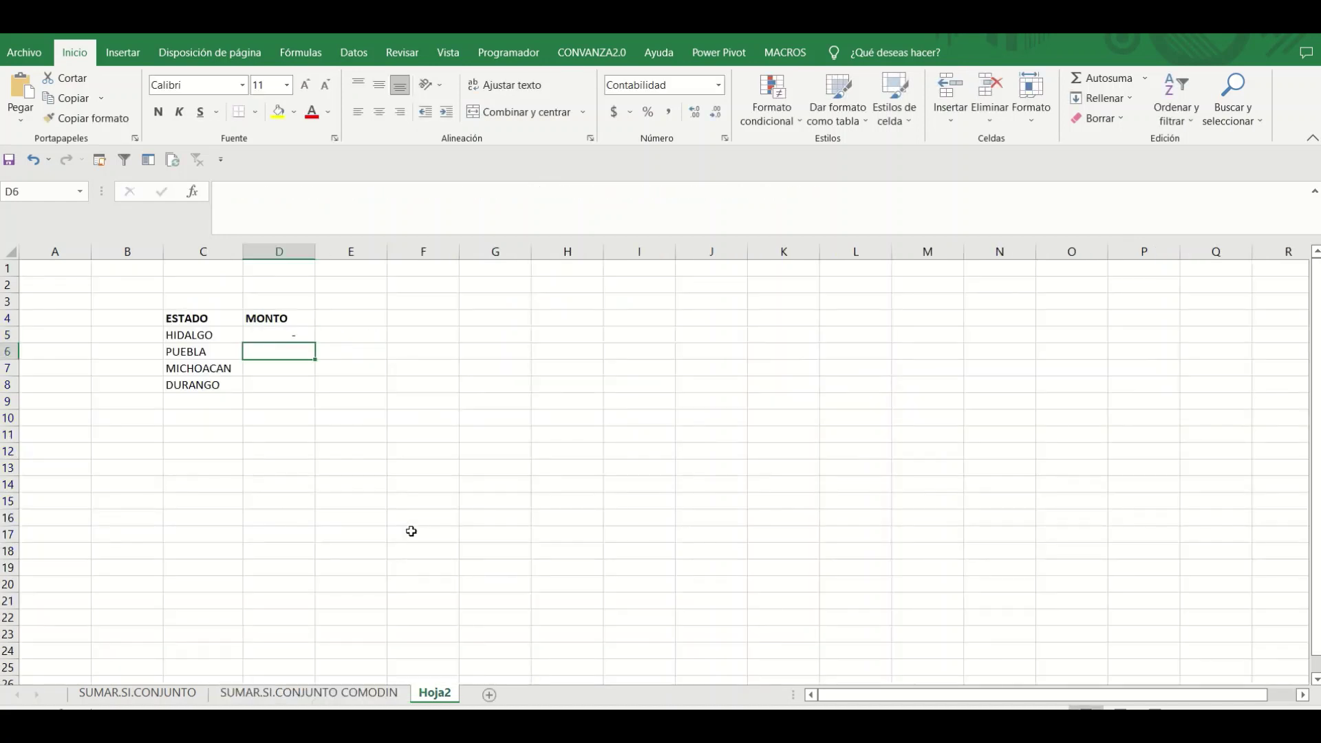
# Add asterisk wildcards around the state in cell D5's formula so that the criterion reads "*HIDALGO*".
pyautogui.press('Up')
pyautogui.press('F2')
pyautogui.press('Left')
pyautogui.press('Left')
pyautogui.press('Left')
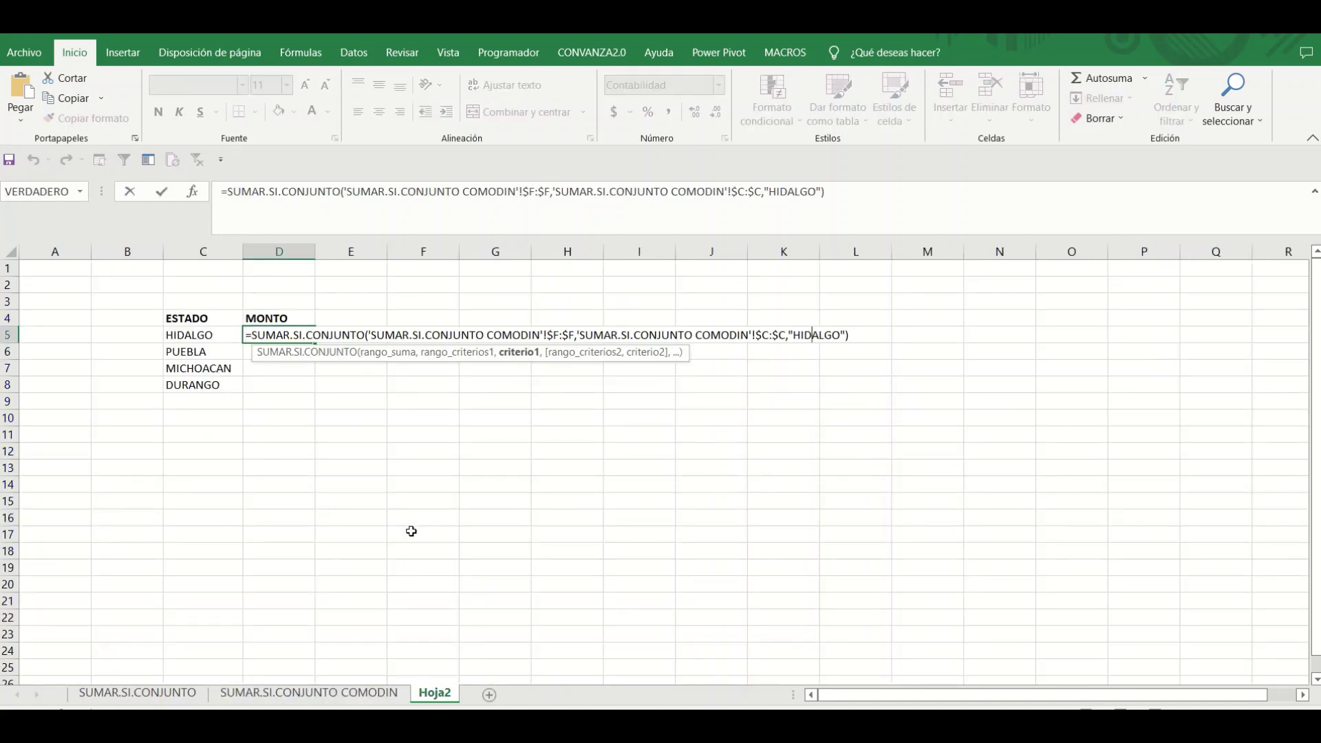
pyautogui.write('*')
pyautogui.press('Right')
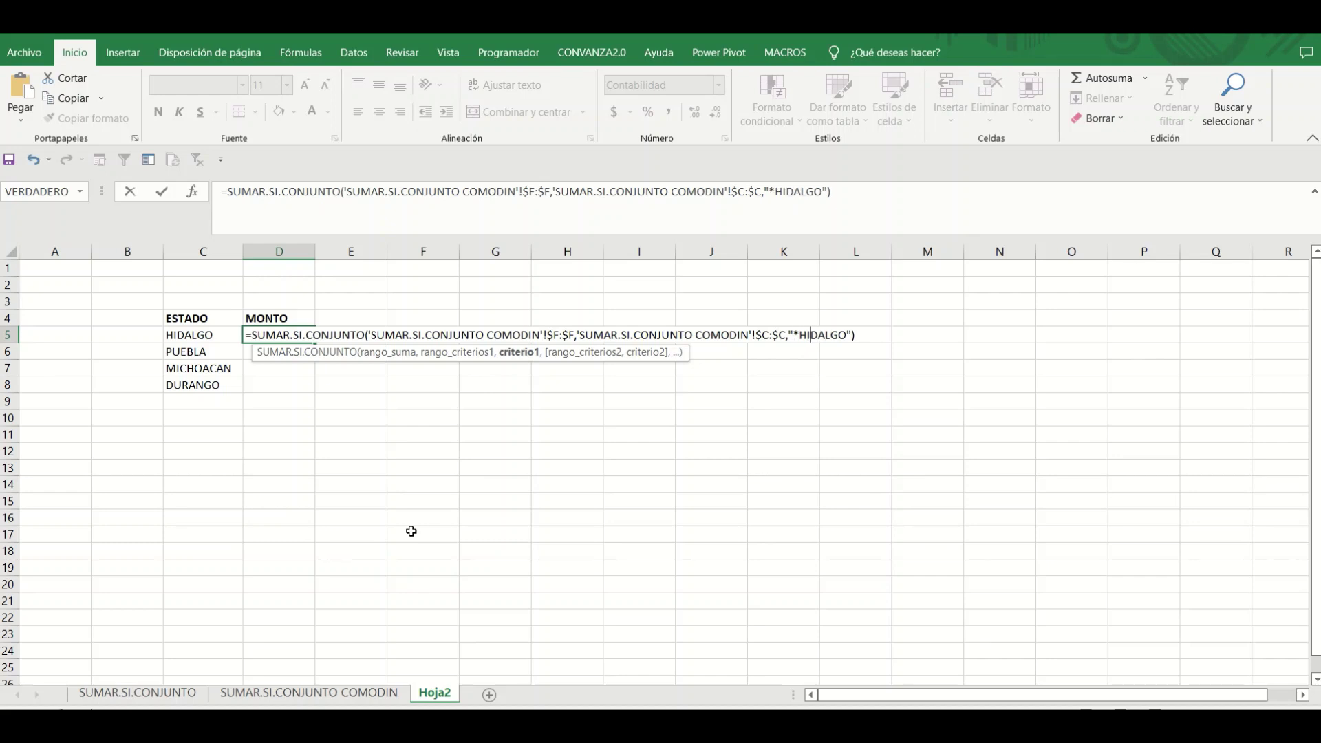
pyautogui.press('Return')
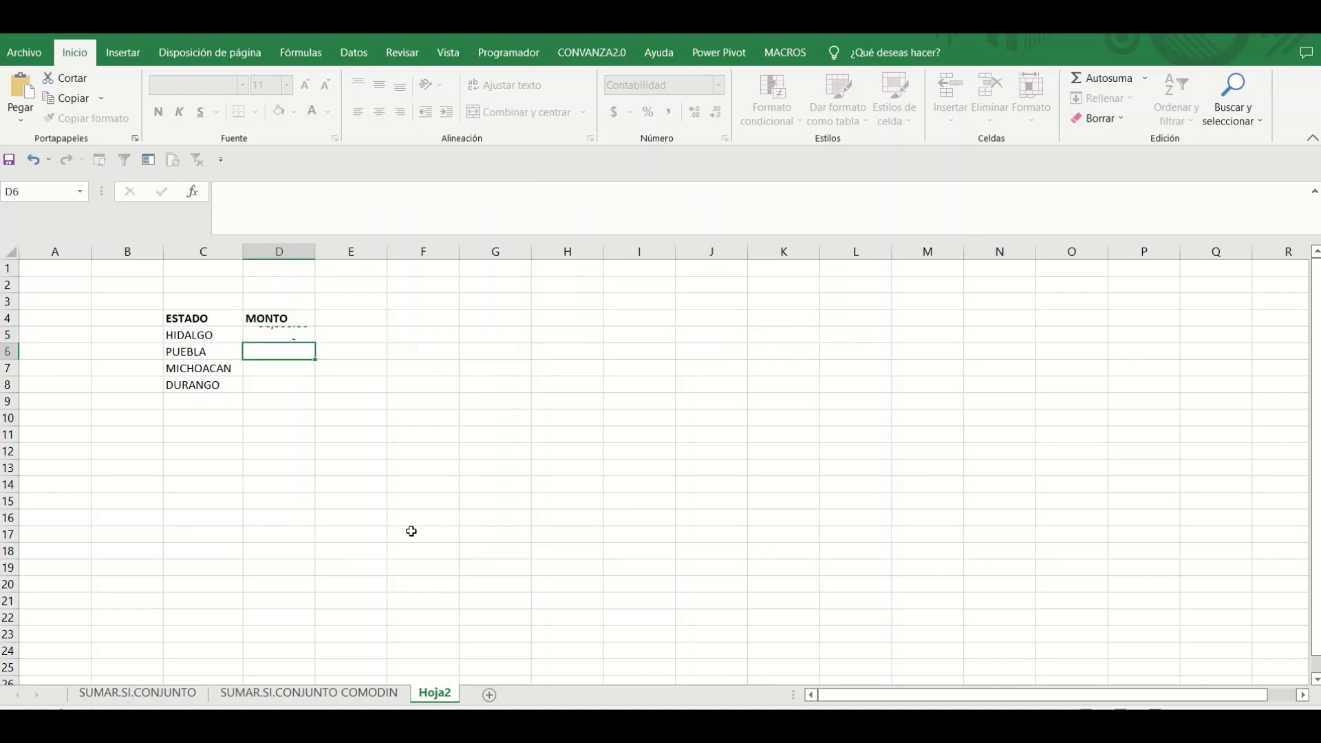
# Examine the list of states under ESTADO, starting from cell C5.
pyautogui.press('Up')
pyautogui.press('Left')
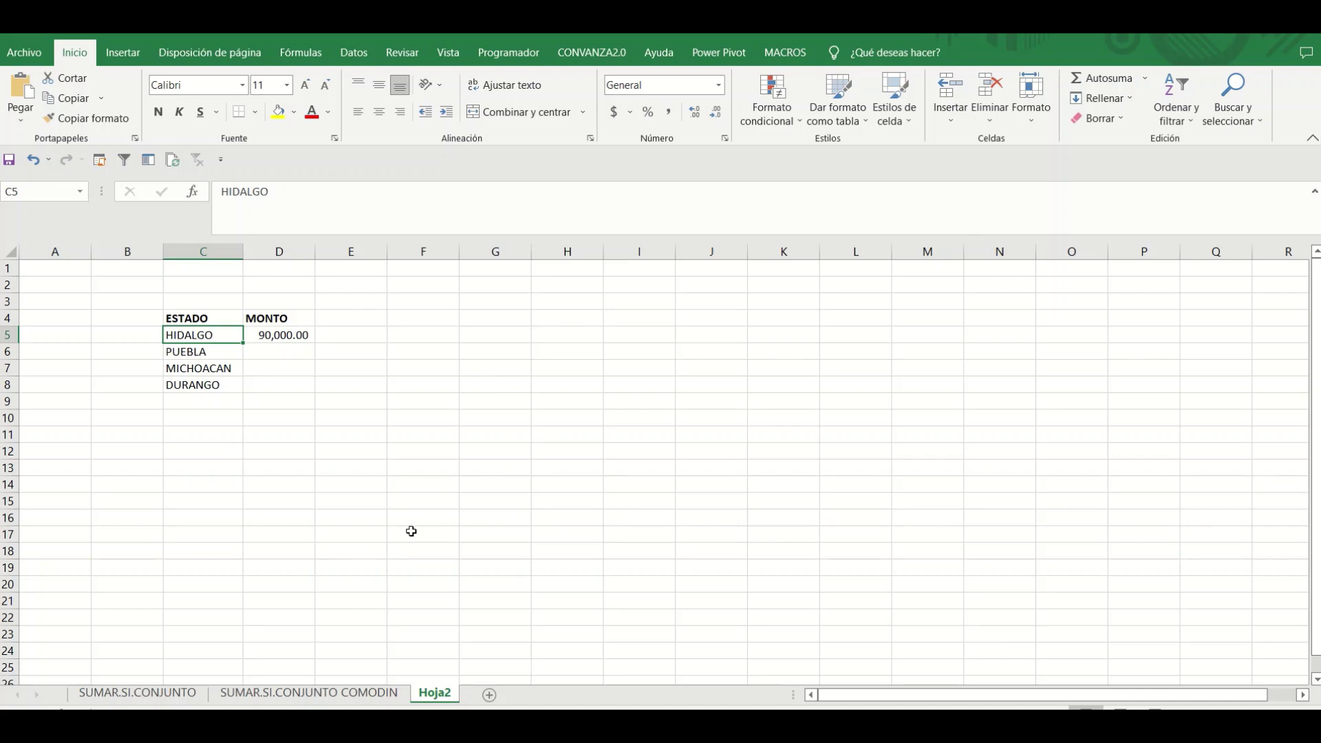
pyautogui.hotkey('ctrl', 'shift', 'Down')
pyautogui.hotkey('shift', 'Down')
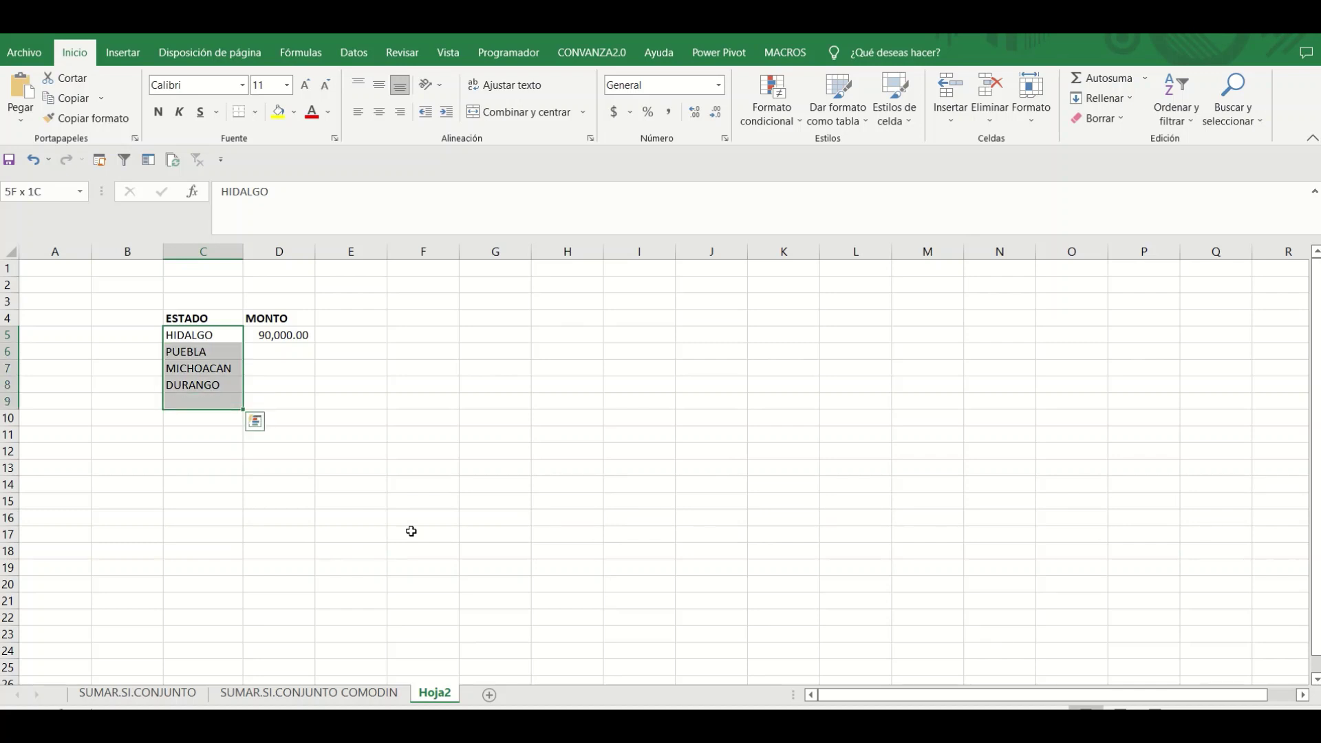
pyautogui.hotkey('ctrl', 'Down')
pyautogui.press('Up')
pyautogui.press('Up')
pyautogui.press('Up')
pyautogui.press('Right')
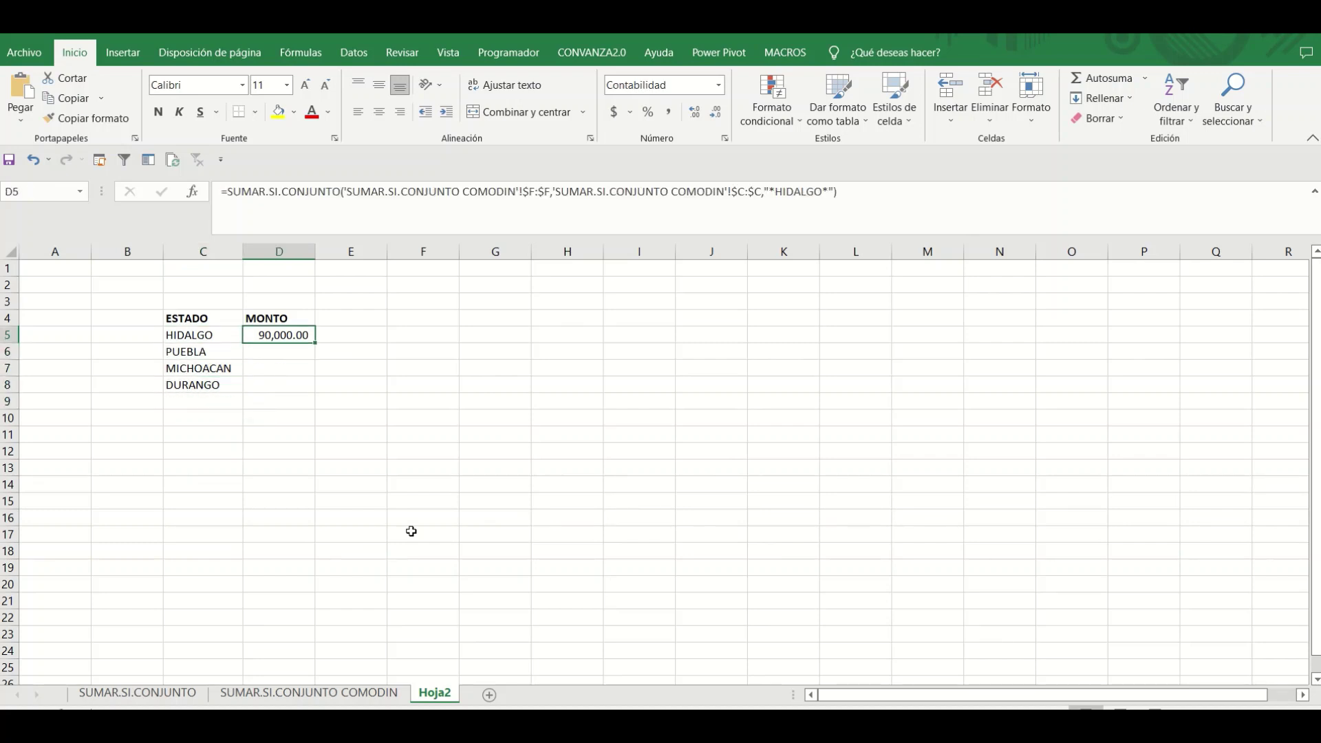
# Compare the fixed state criterion in cell D5's formula with the state names listed in column C.
pyautogui.press('F2')
pyautogui.press('Escape')
pyautogui.press('Left')
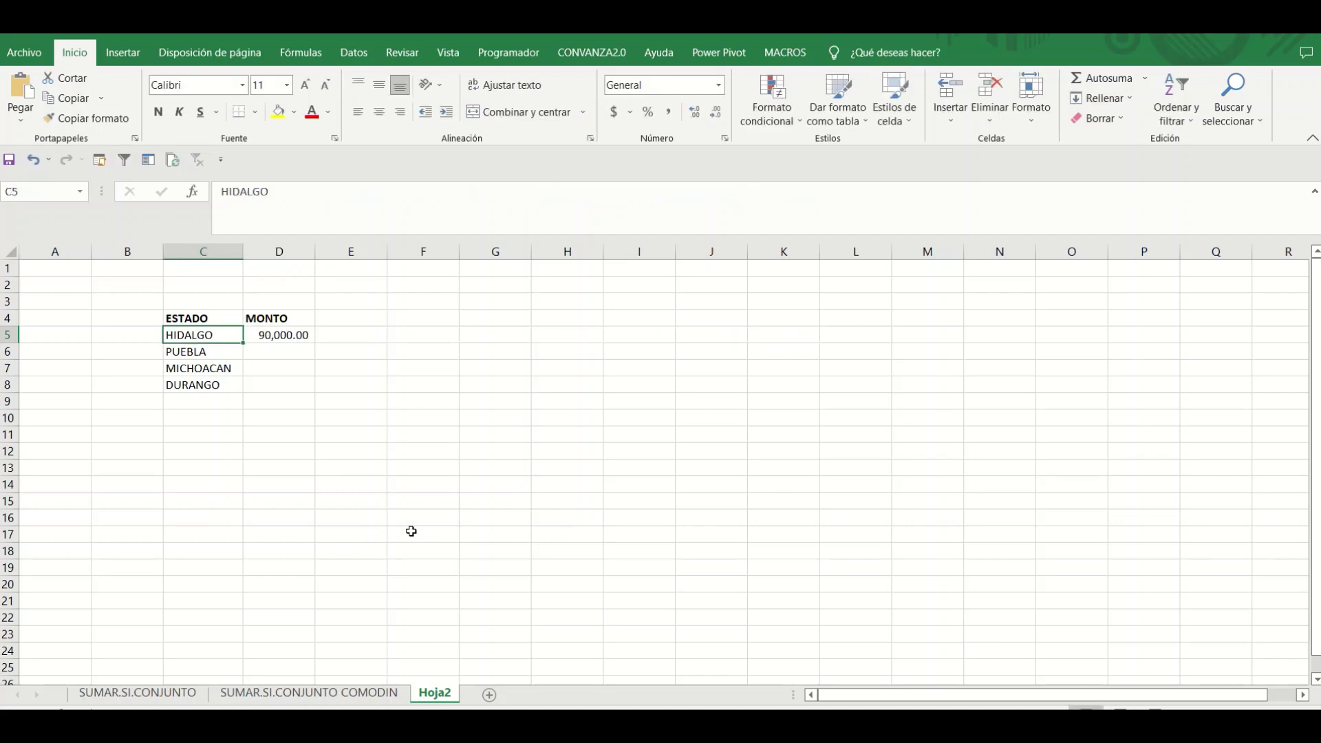
pyautogui.press('Right')
pyautogui.press('Left')
pyautogui.press('Right')
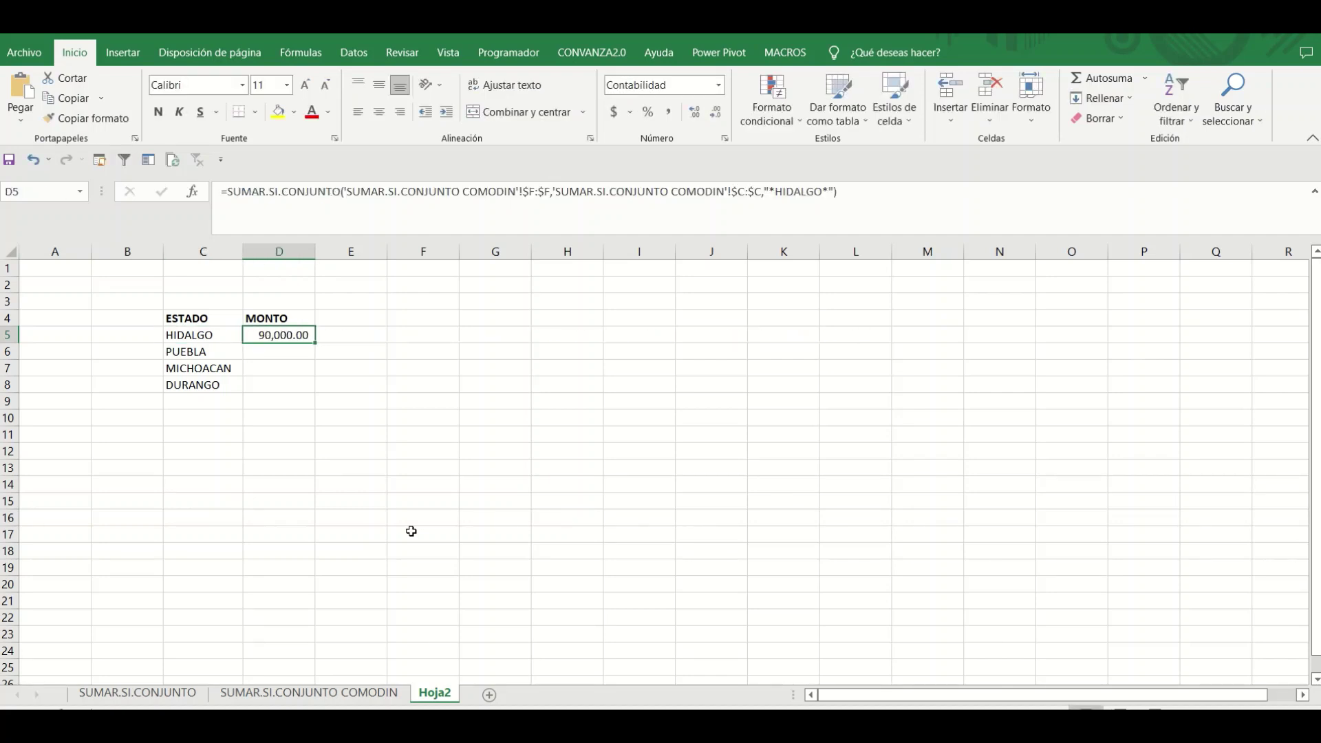
pyautogui.press('F2')
pyautogui.press('Escape')
pyautogui.press('F2')
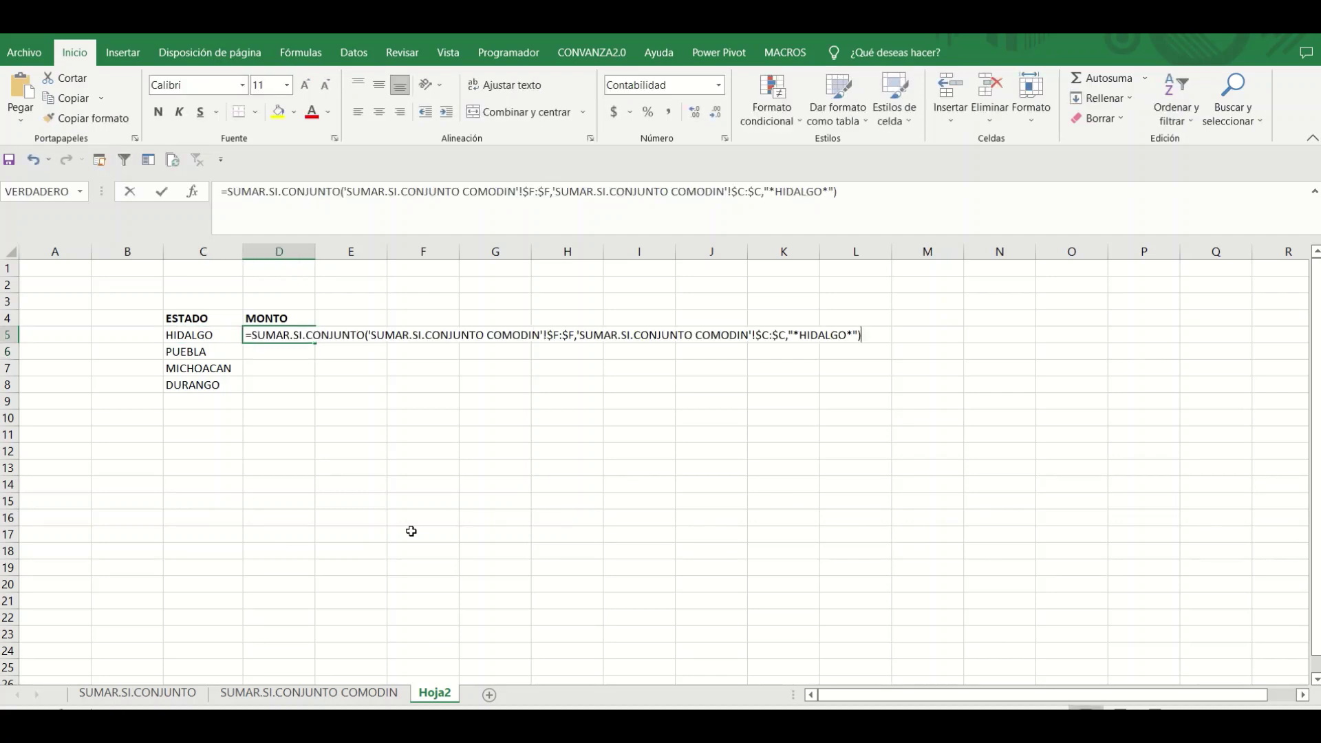
pyautogui.press('Escape')
pyautogui.press('Left')
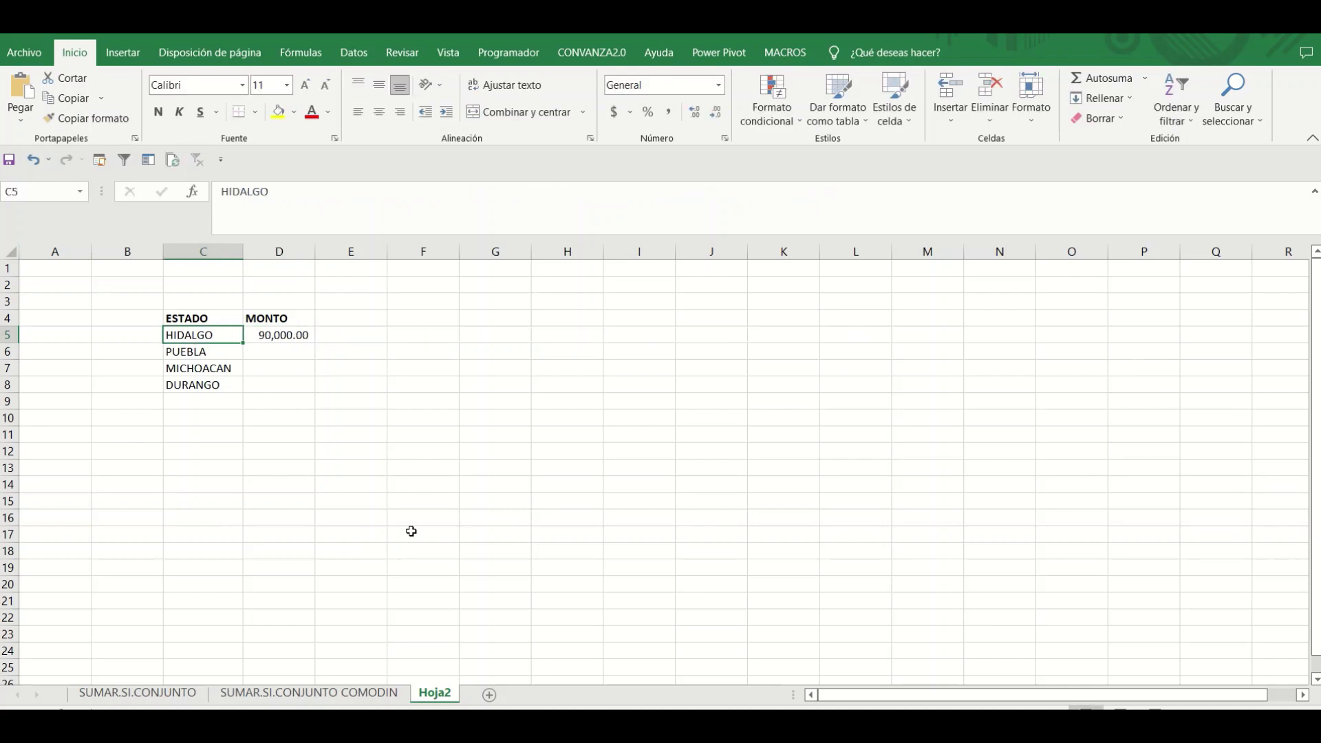
pyautogui.press('Down')
pyautogui.press('Down')
pyautogui.press('Down')
pyautogui.press('Down')
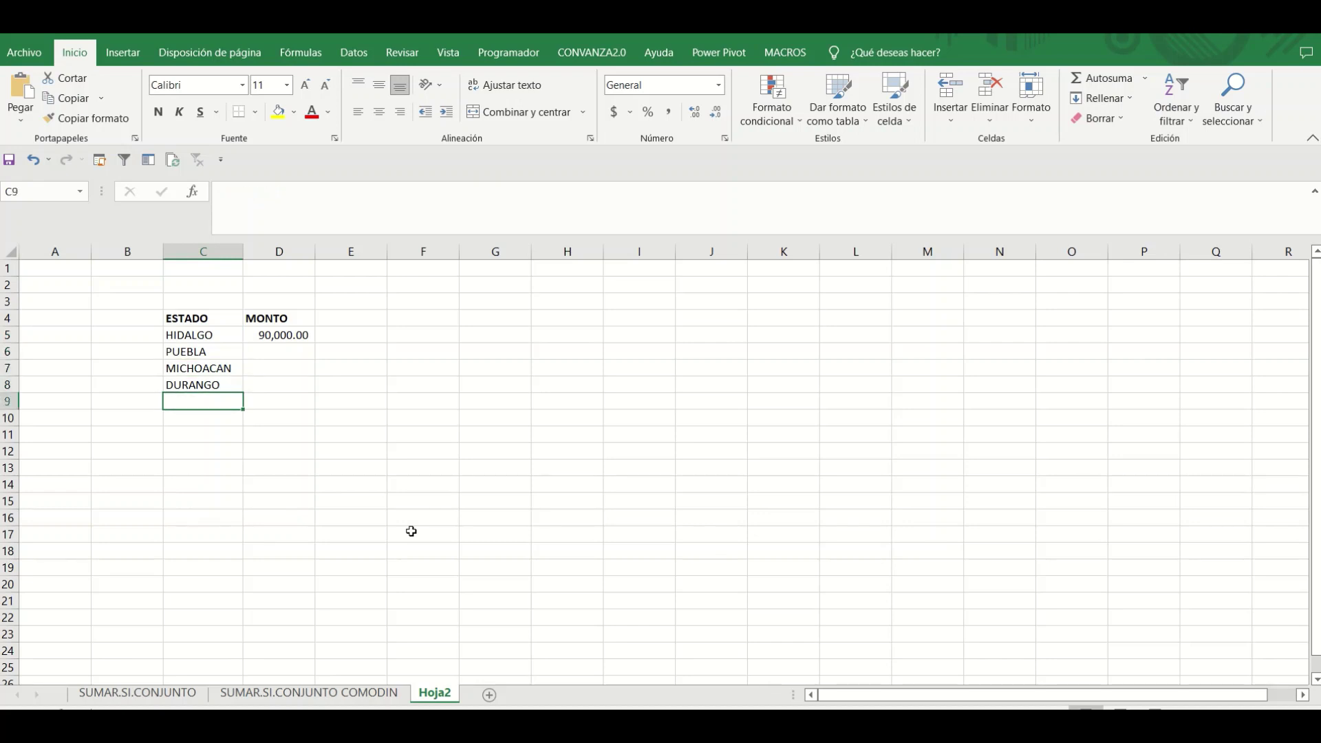
# Replace the fixed state criterion in cell D5's formula with a reference to cell C5.
pyautogui.press('Up')
pyautogui.press('Up')
pyautogui.press('Up')
pyautogui.press('Up')
pyautogui.press('Right')
pyautogui.press('F2')
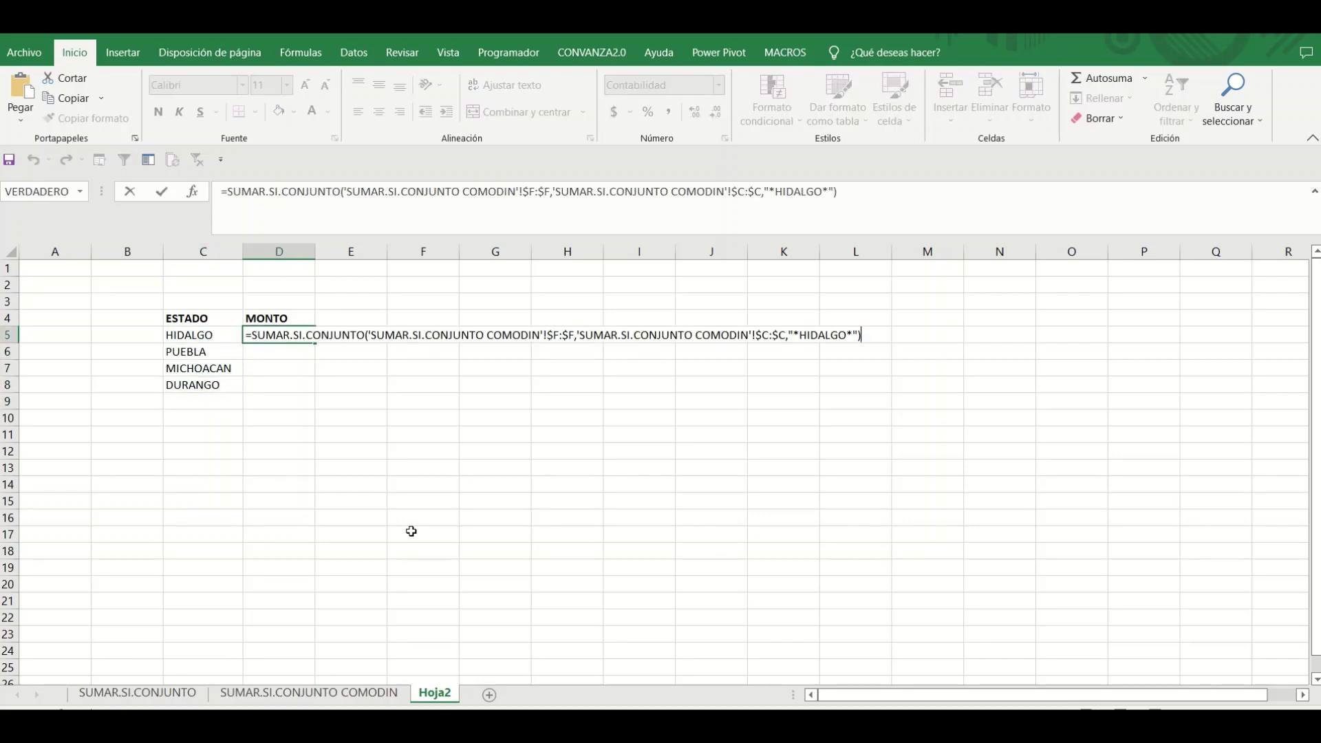
pyautogui.press('Left')
pyautogui.press('BackSpace')
pyautogui.press('BackSpace')
pyautogui.press('BackSpace')
pyautogui.press('BackSpace')
pyautogui.press('BackSpace')
pyautogui.press('BackSpace')
pyautogui.press('BackSpace')
pyautogui.press('BackSpace')
pyautogui.press('BackSpace')
pyautogui.press('BackSpace')
pyautogui.press('BackSpace')
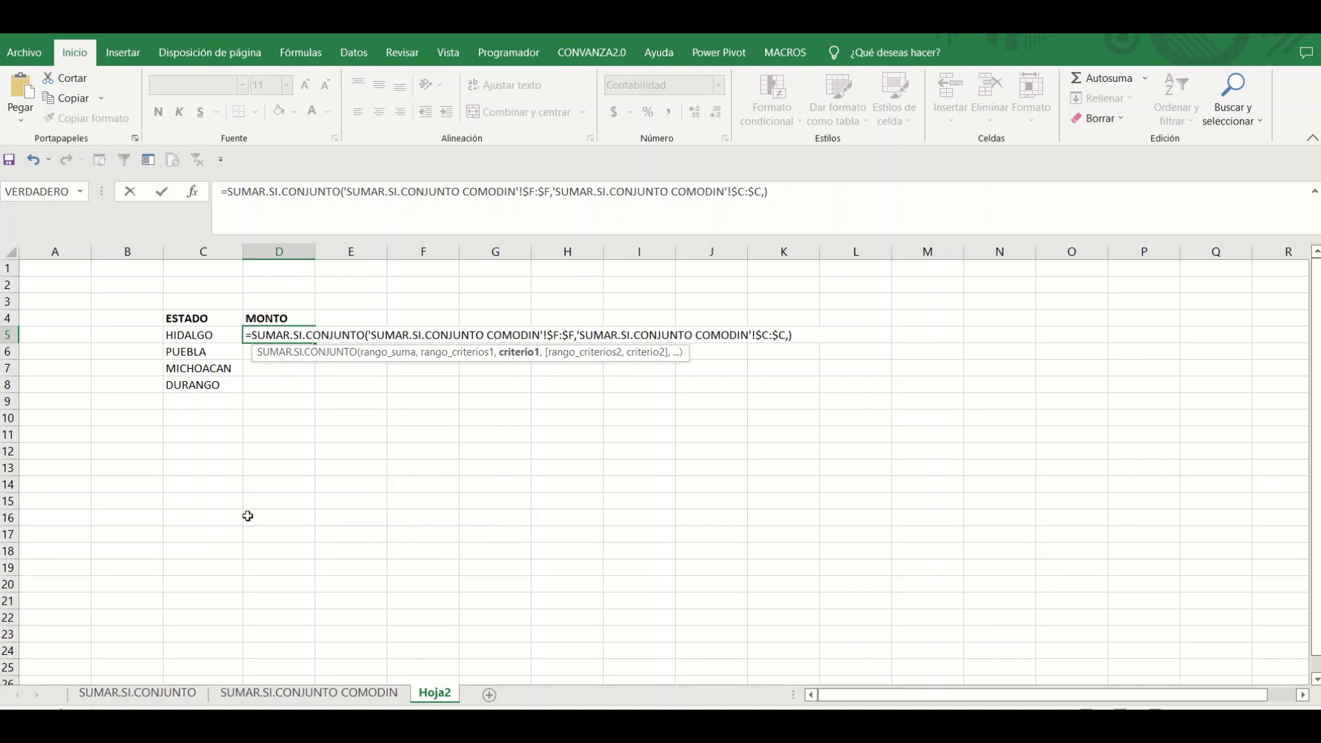
pyautogui.click(220, 338)
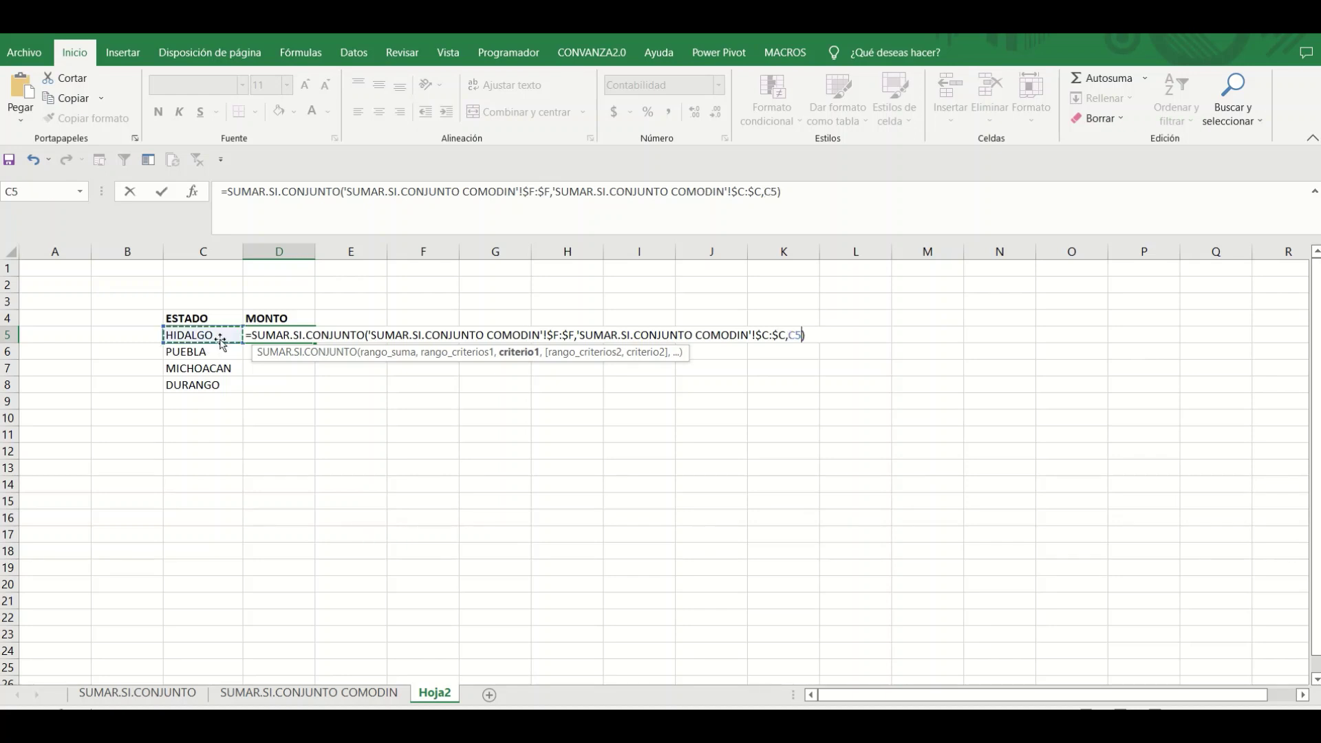
# Join asterisk wildcards to the cell reference in D5's formula so that the criterion reads "*"&C5&"*".
pyautogui.press('Left')
pyautogui.press('Left')
pyautogui.press('Left')
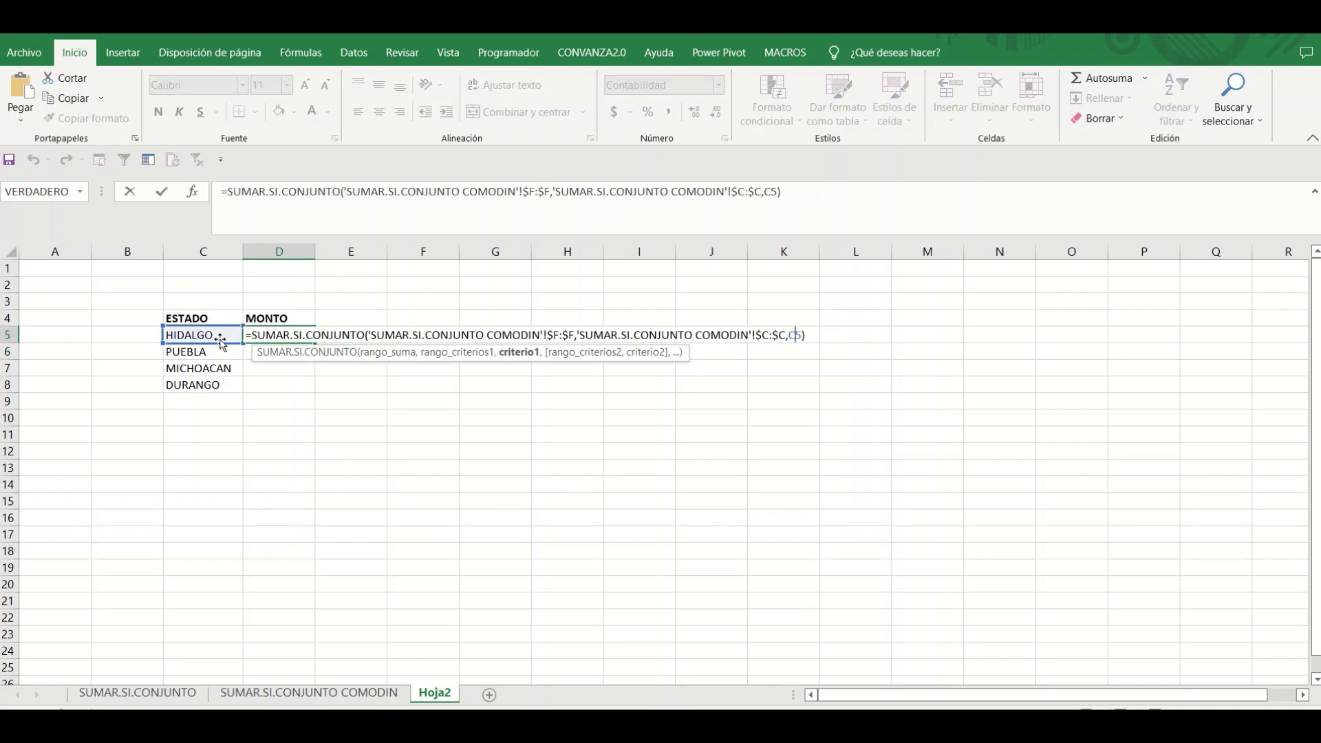
pyautogui.write('"*"')
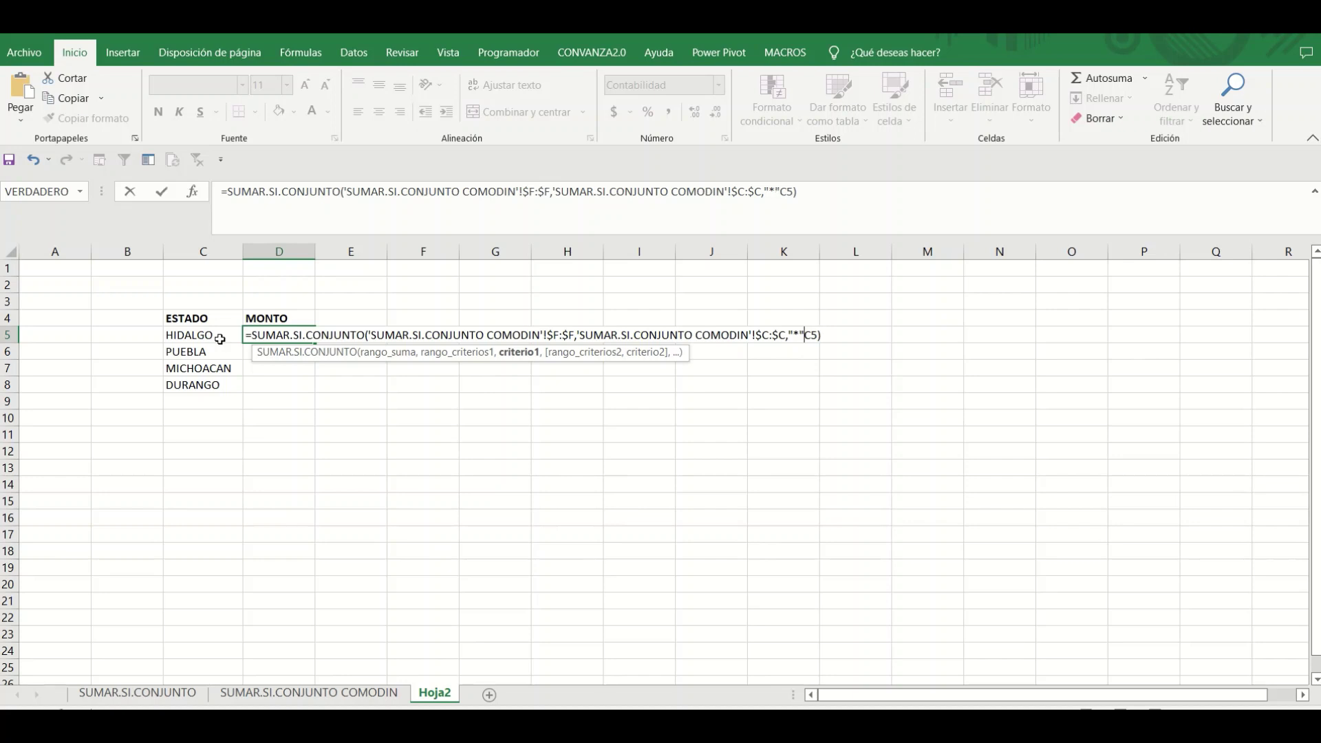
pyautogui.write('&C5')
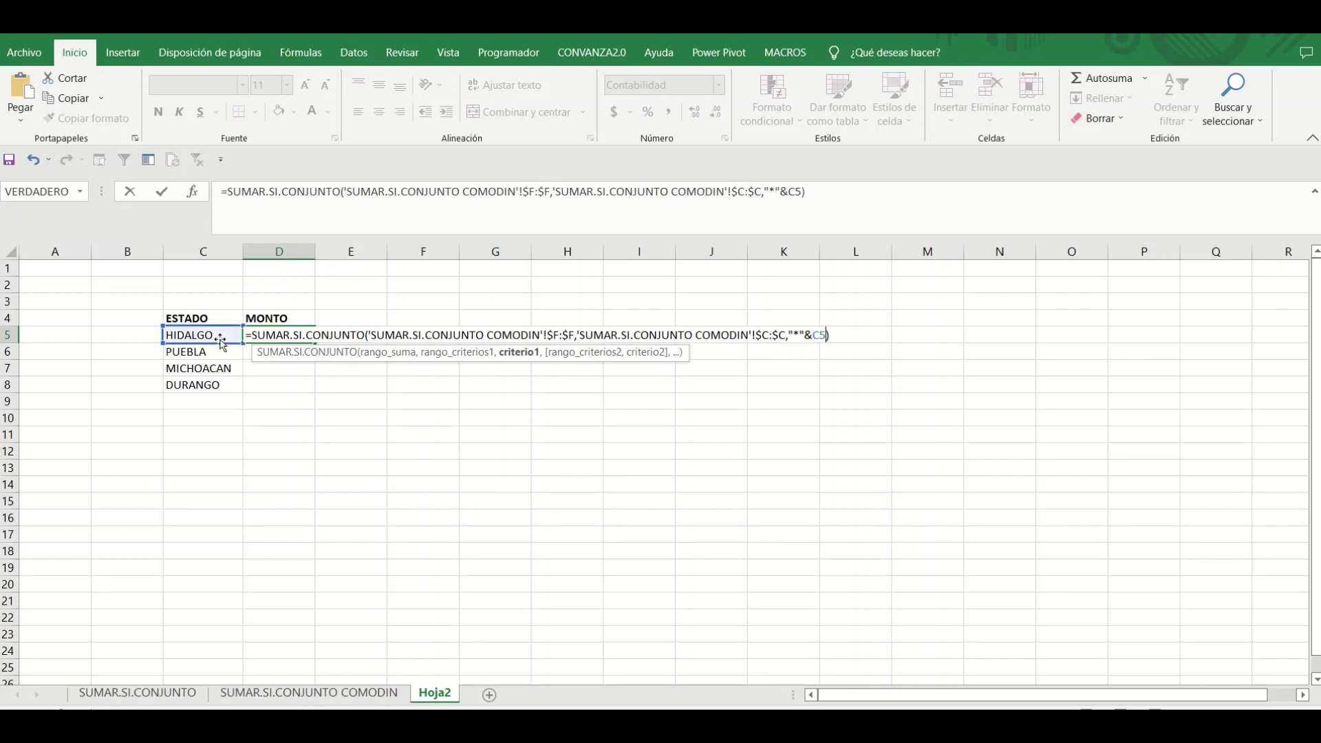
pyautogui.write('&"*"')
pyautogui.press('Return')
# Copy cell D5's formula into cells D6:D8 for the remaining states.
pyautogui.press('Up')
pyautogui.hotkey('ctrl', 'c')
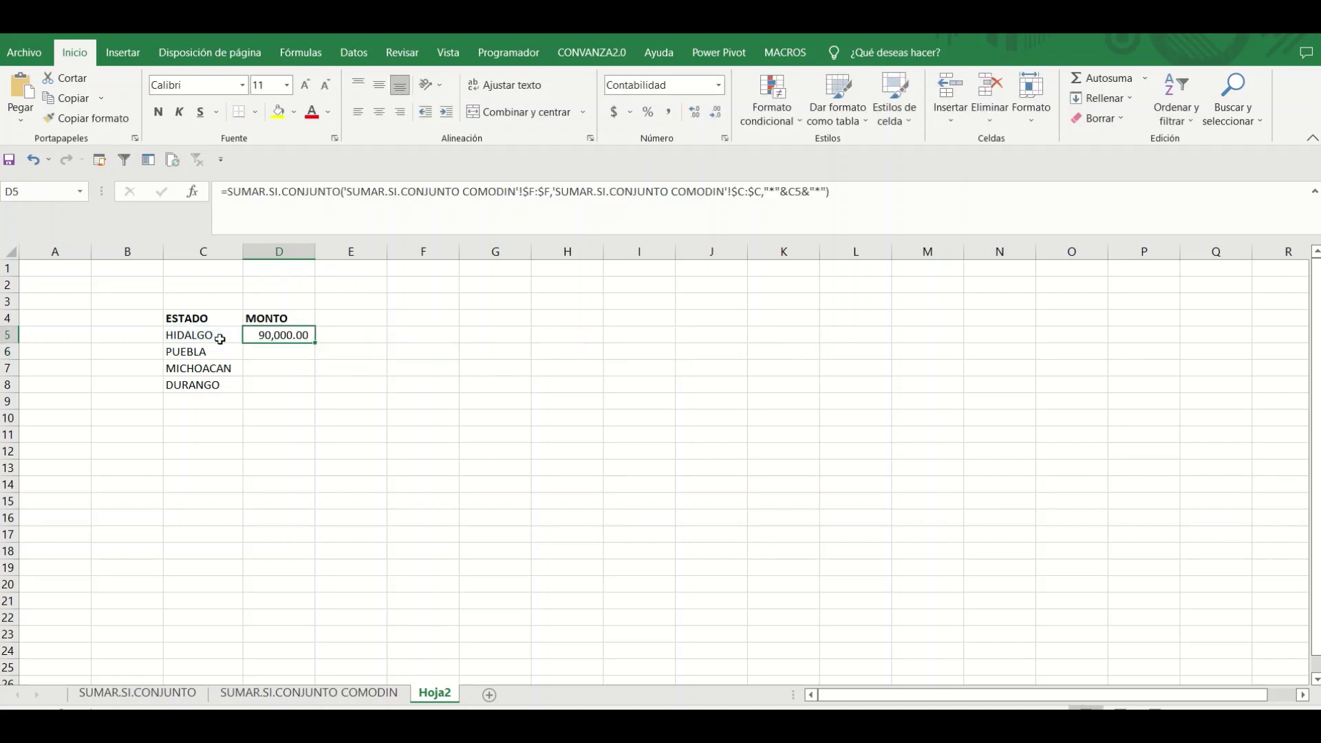
pyautogui.press('Down')
pyautogui.hotkey('shift', 'Down')
pyautogui.hotkey('shift', 'Down')
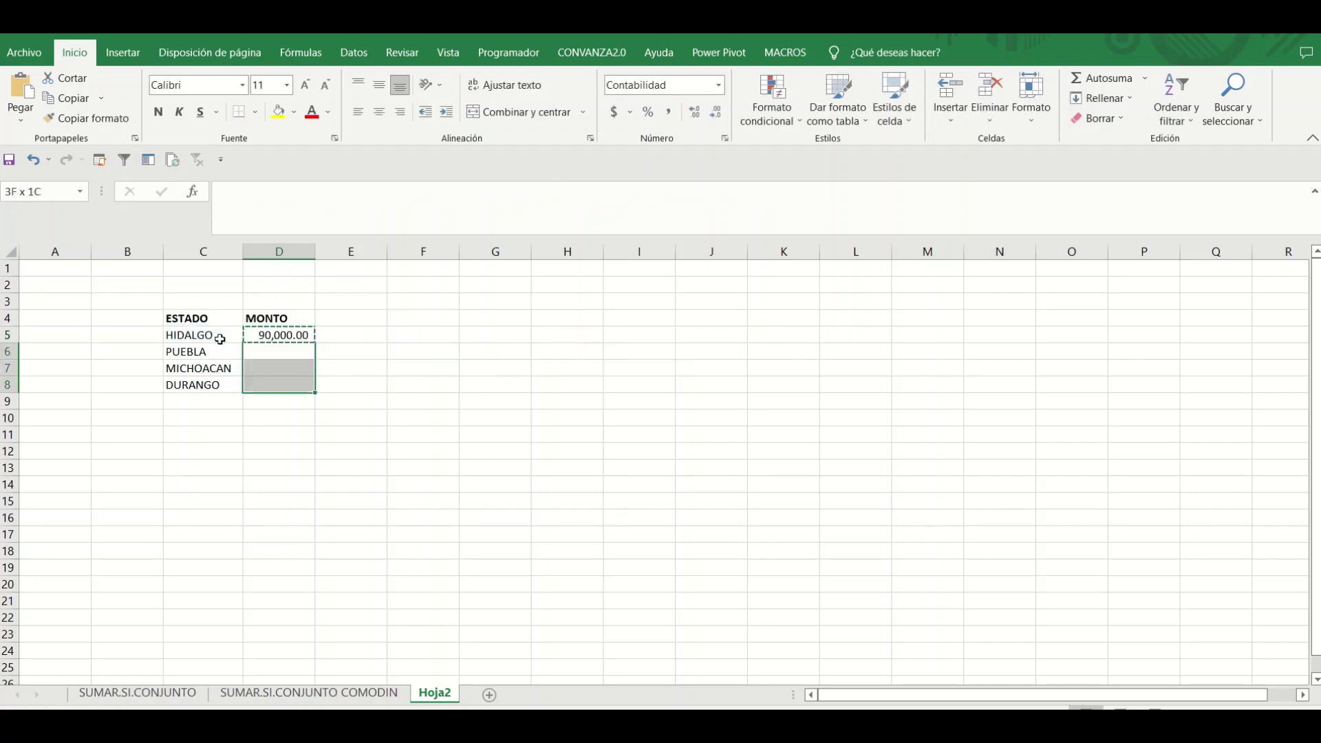
pyautogui.press('Return')
# Review the wildcard criteria and their state cell references in the formulas of cells D5 and D6.
pyautogui.press('Left')
pyautogui.press('Right')
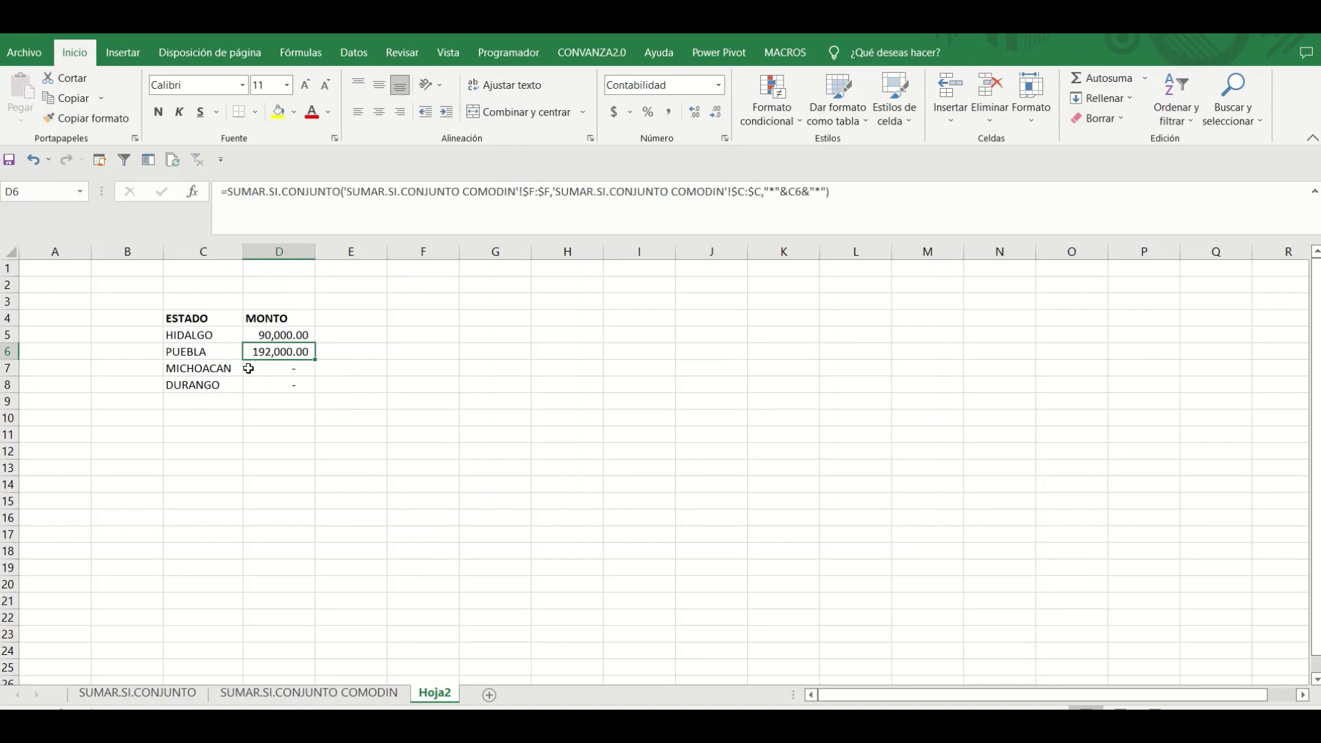
pyautogui.press('Up')
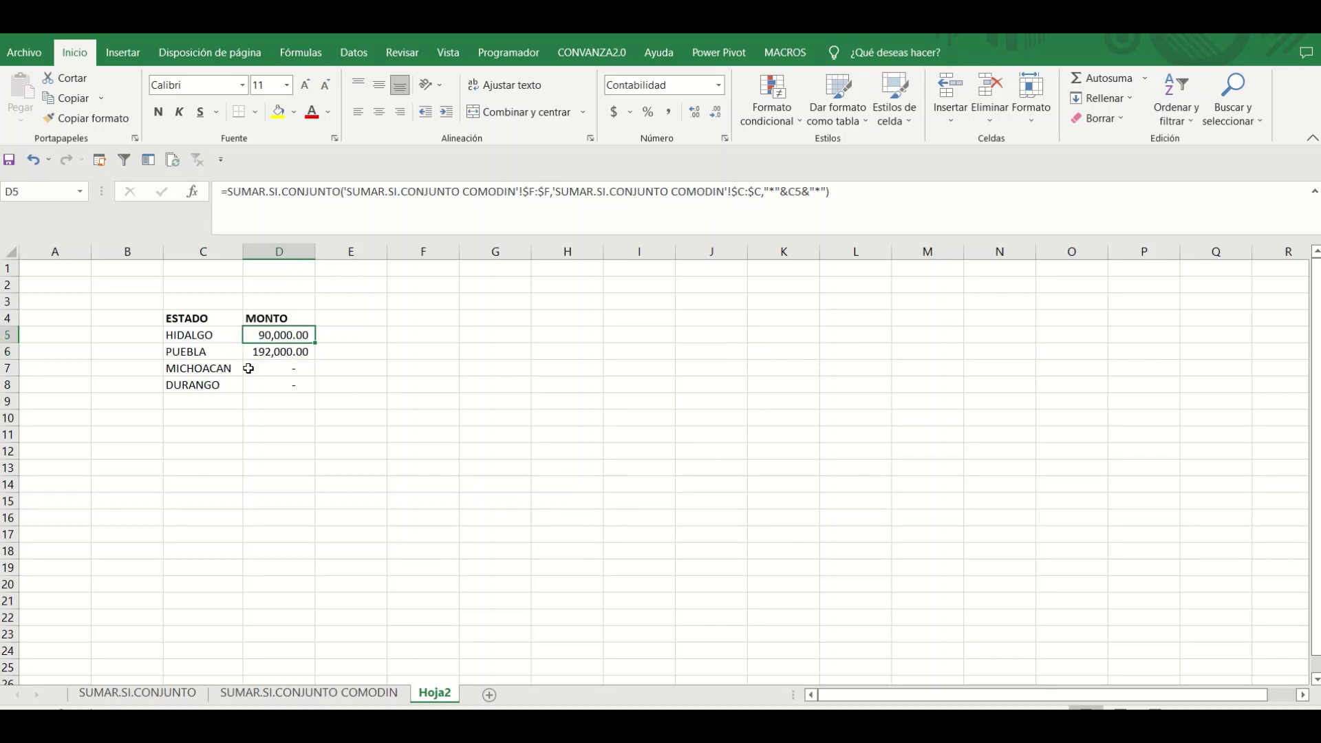
pyautogui.press('F2')
pyautogui.press('Escape')
pyautogui.press('F2')
pyautogui.press('Left')
pyautogui.press('Left')
pyautogui.press('Left')
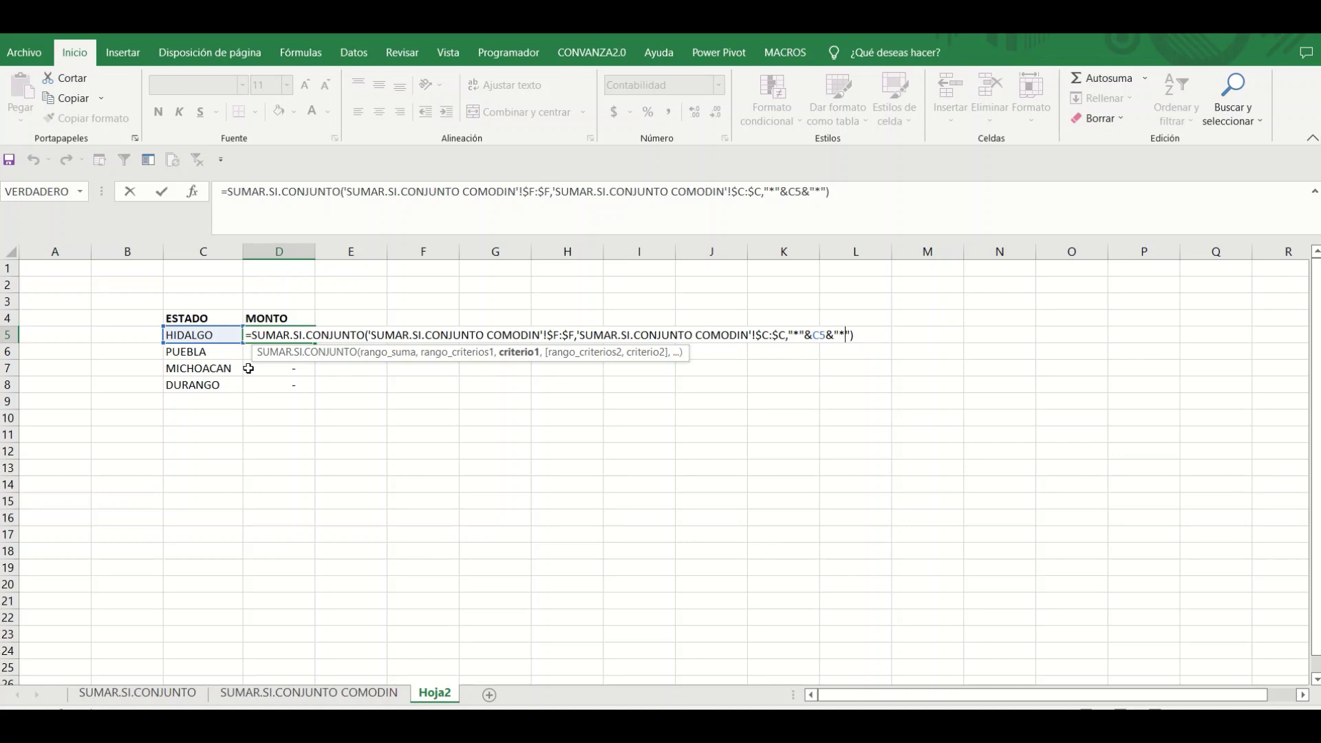
pyautogui.press('Return')
pyautogui.press('F2')
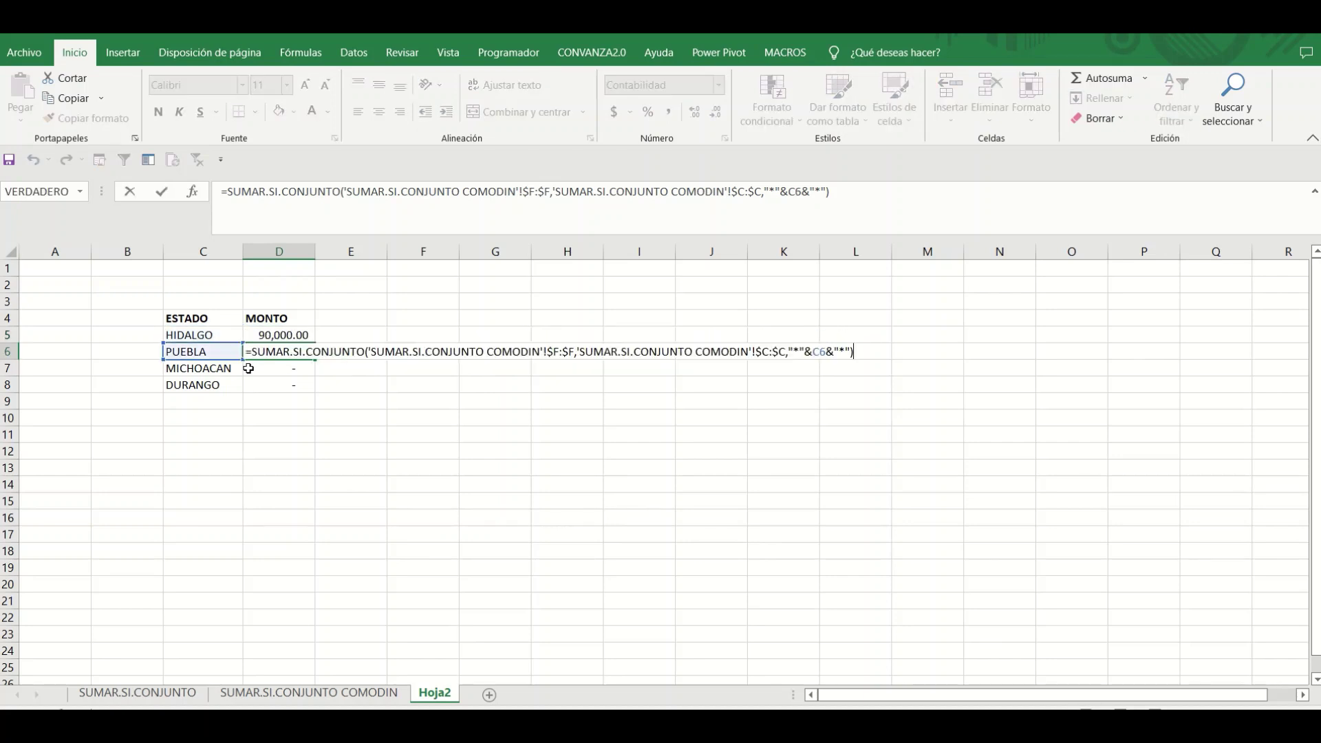
pyautogui.press('Escape')
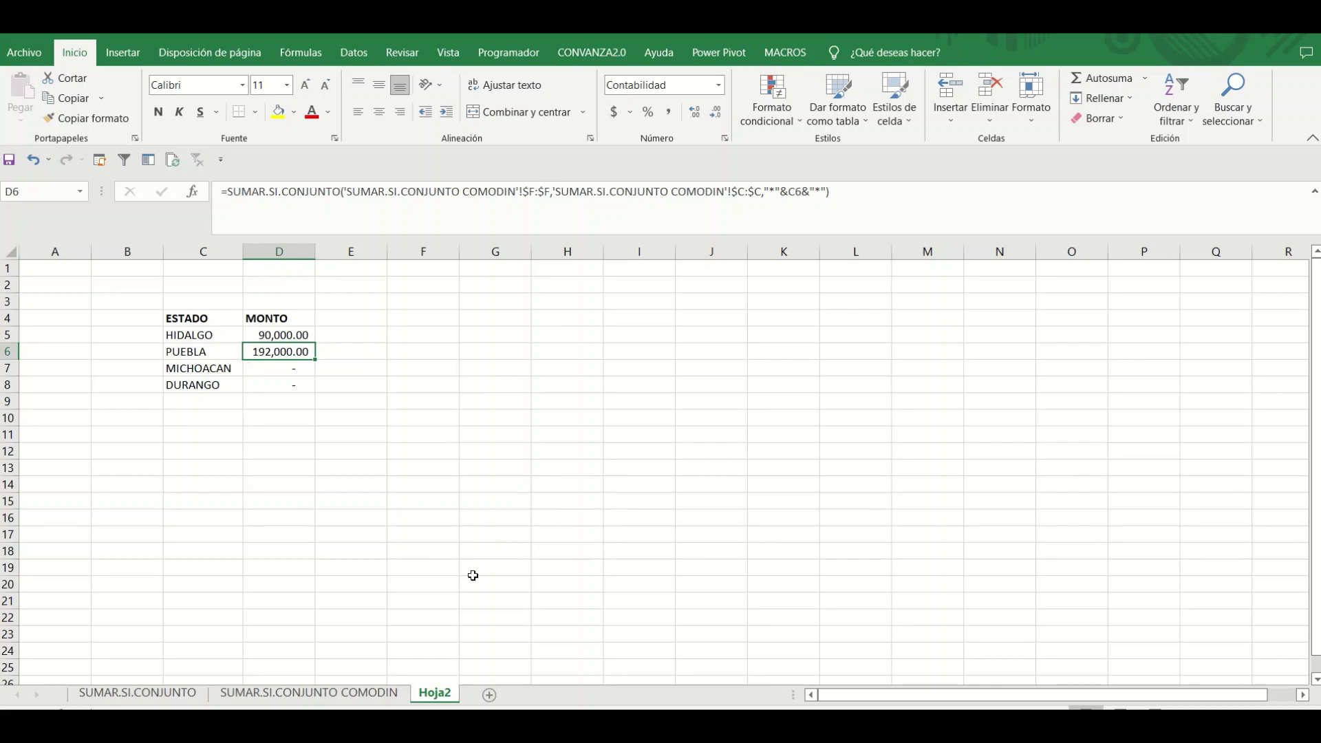
pyautogui.press('Down')
pyautogui.press('Left')
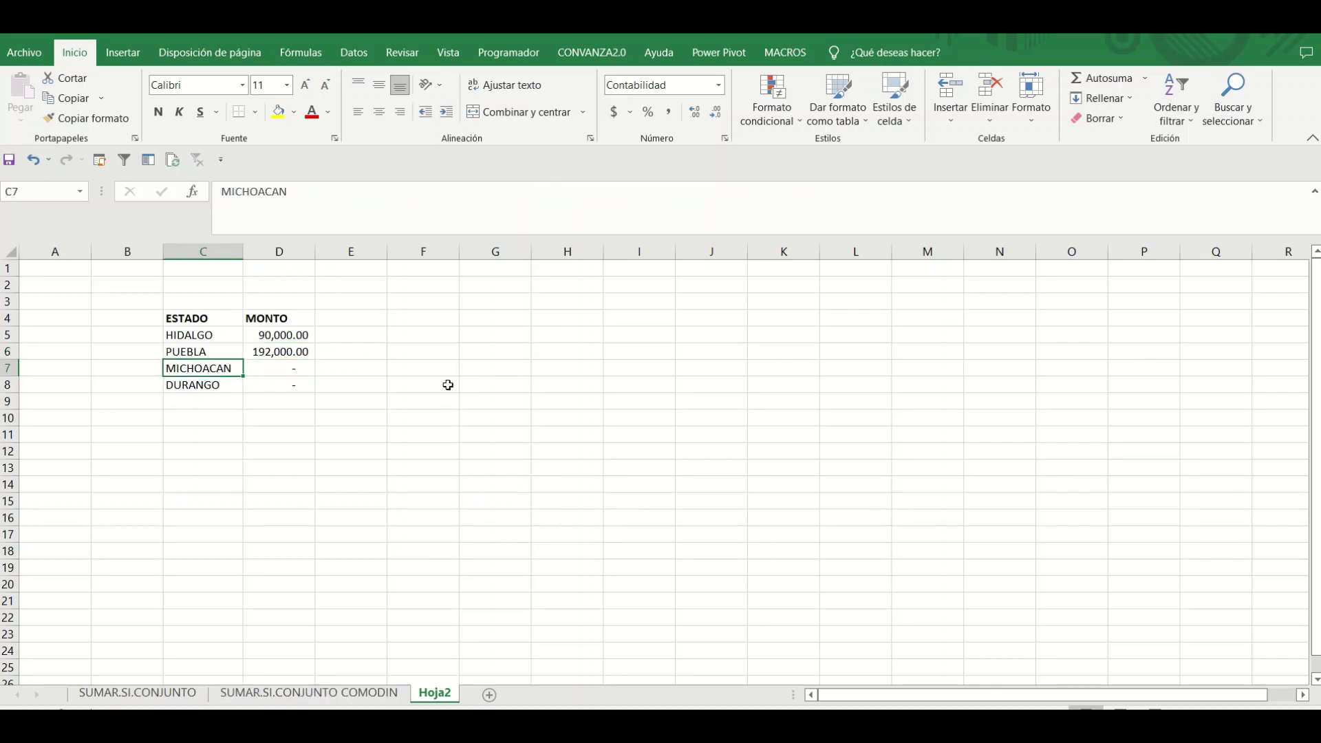
pyautogui.press('Up')
pyautogui.hotkey('shift', 'Up')
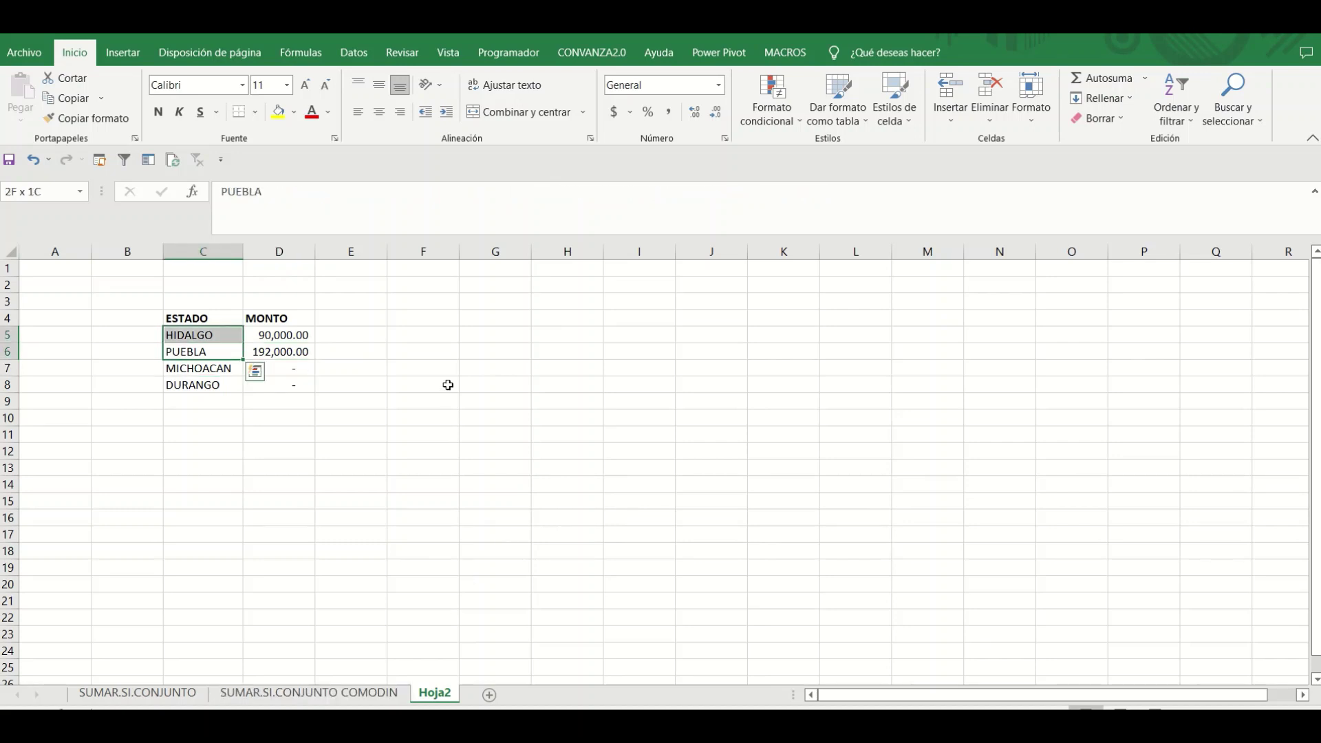
# Copy the state text from cell C24 into the empty cell C34 on the SUMAR.SI.CONJUNTO COMODIN sheet.
pyautogui.click(387, 700)
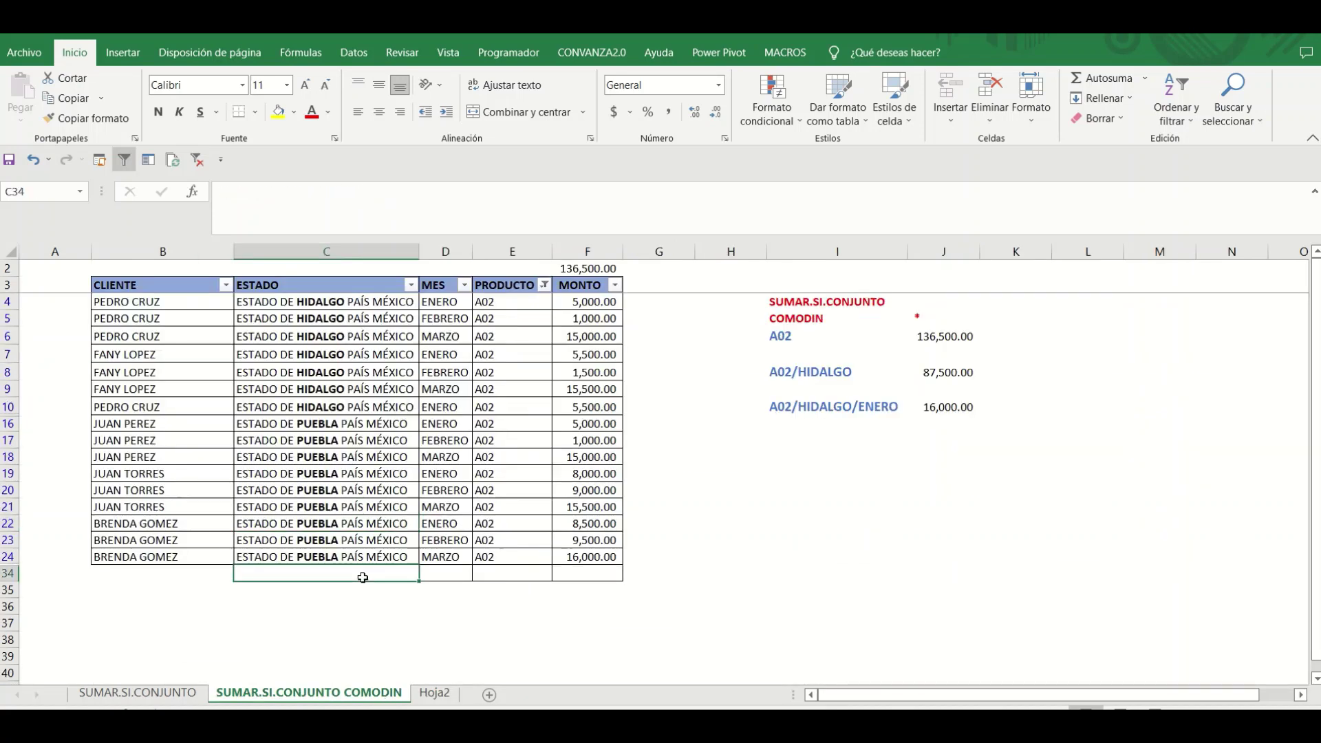
pyautogui.hotkey('ctrl', 'c')
pyautogui.press('Down')
pyautogui.press('Return')
# Copy row 24's month, product and amount (MARZO, A02, 16,000.00) into cells D34:F34.
pyautogui.press('Up')
pyautogui.press('Right')
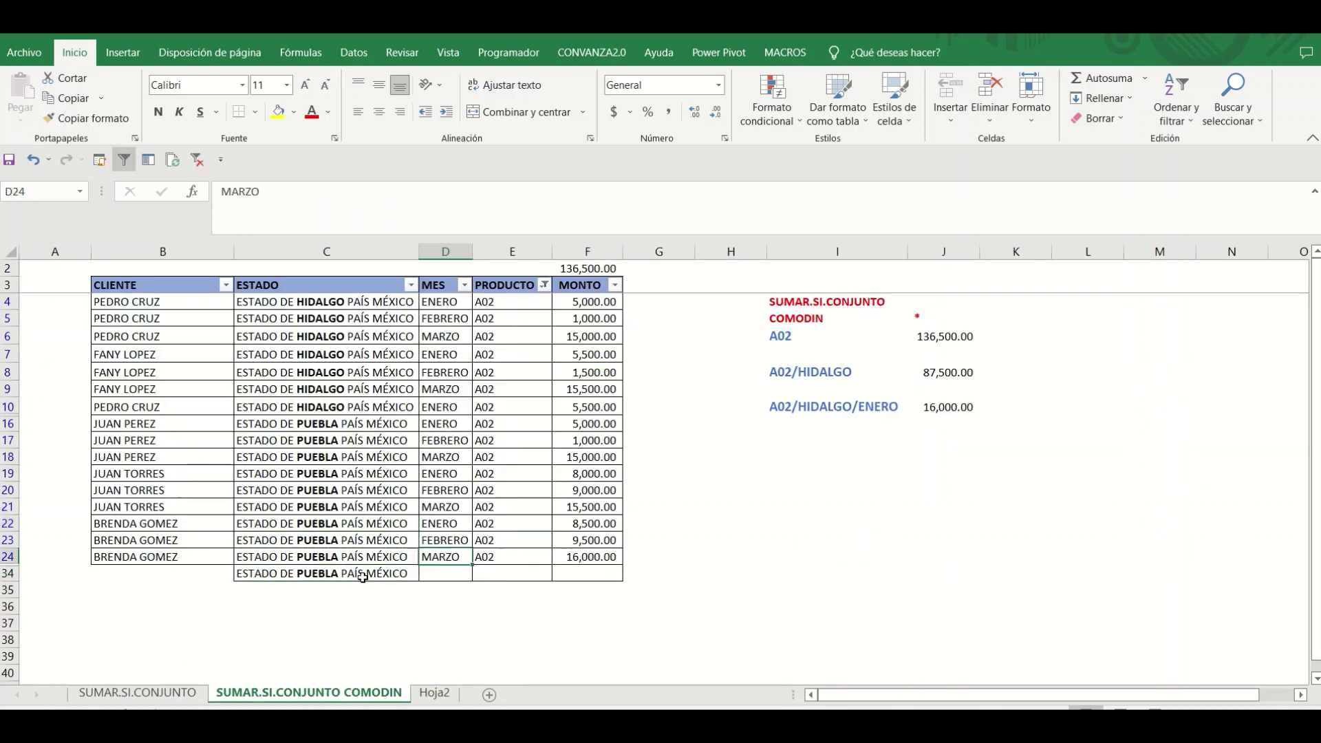
pyautogui.hotkey('shift', 'Right')
pyautogui.hotkey('shift', 'Right')
pyautogui.hotkey('ctrl', 'c')
pyautogui.press('Down')
pyautogui.press('Return')
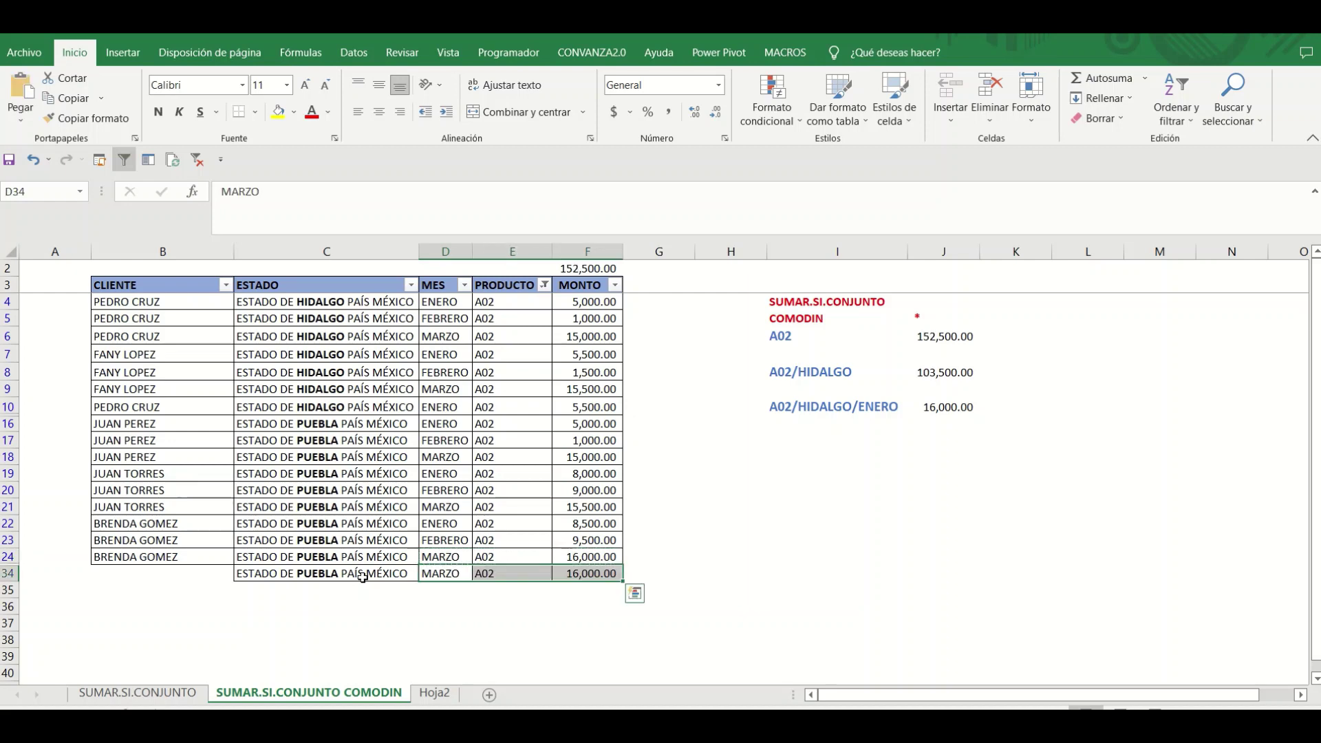
# Replace PUEBLA with DURANGO in cell C34 so that the state reads ESTADO DE DURANGO PAÍS MÉXICO.
pyautogui.press('Left')
pyautogui.press('Left')
pyautogui.press('Right')
pyautogui.press('F2')
pyautogui.press('Left')
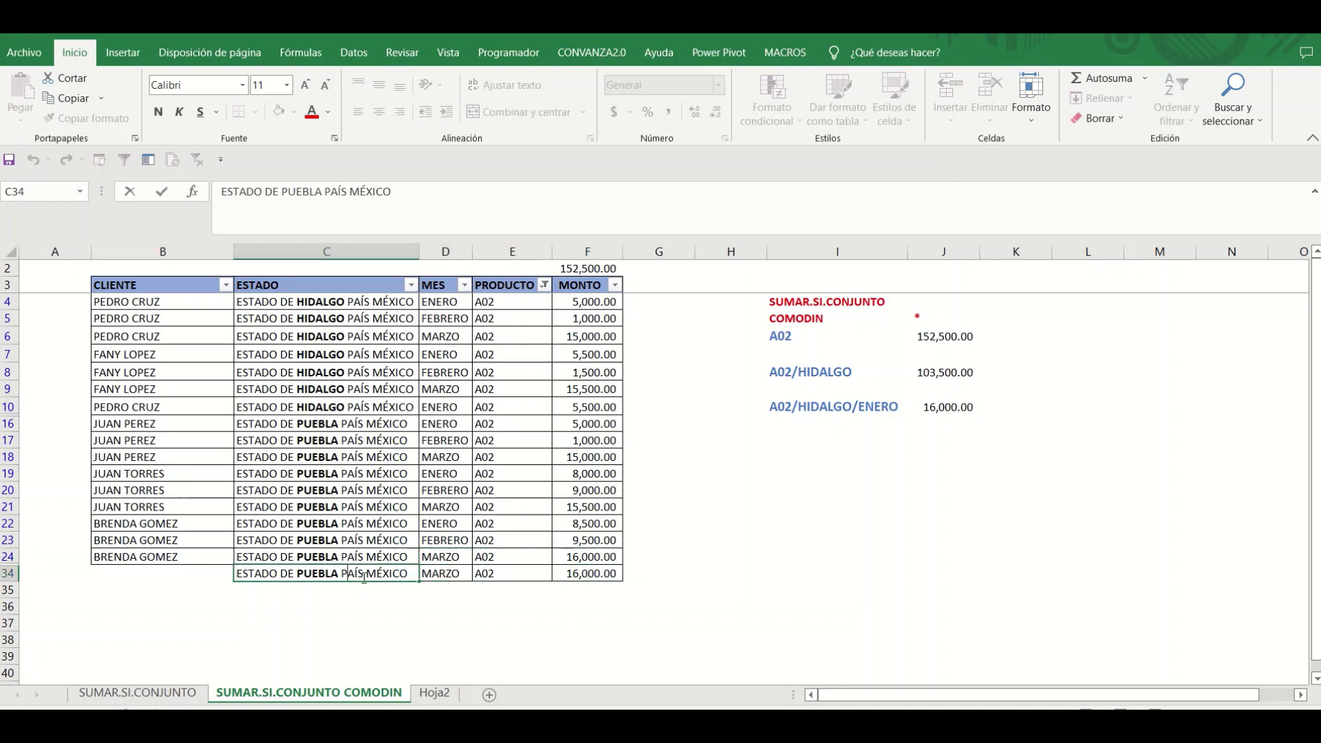
pyautogui.press('Left')
pyautogui.press('Left')
pyautogui.press('BackSpace')
pyautogui.press('BackSpace')
pyautogui.press('BackSpace')
pyautogui.press('BackSpace')
pyautogui.press('BackSpace')
pyautogui.press('BackSpace')
pyautogui.write('D')
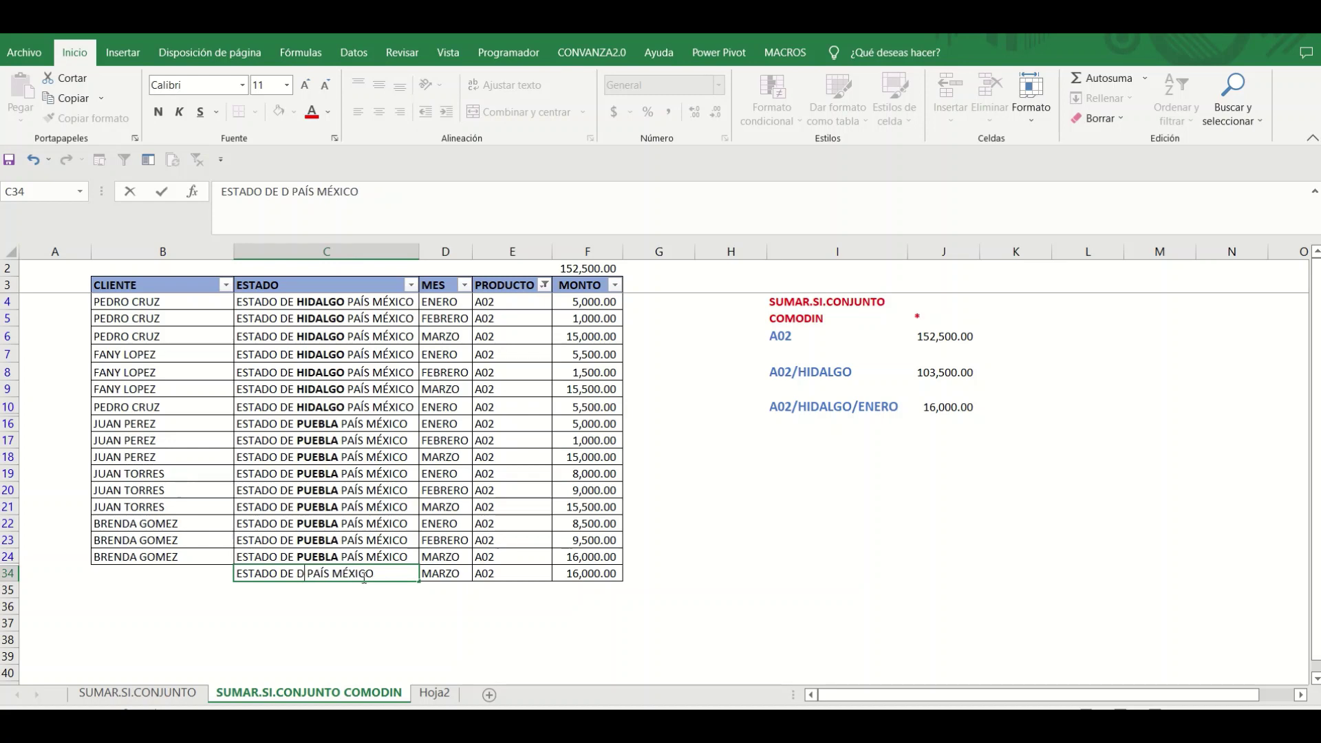
pyautogui.write('URANG')
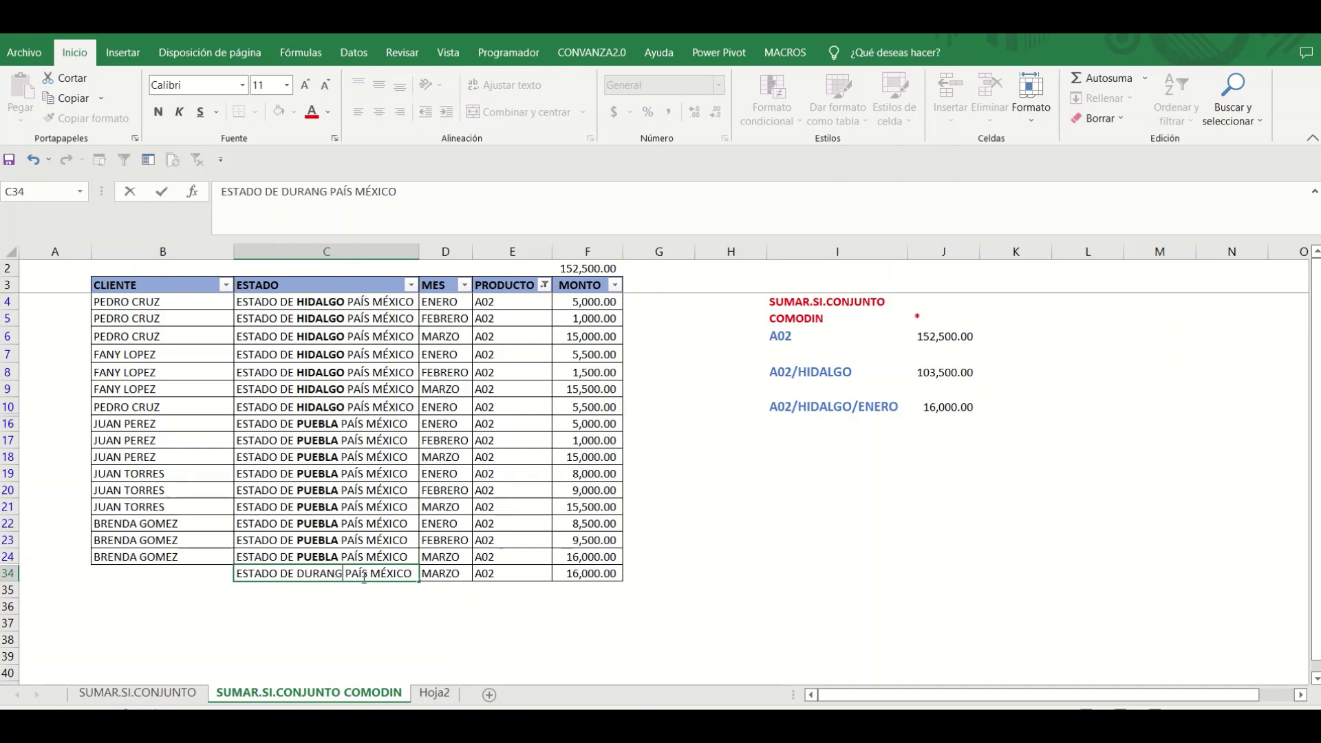
pyautogui.write('O')
pyautogui.press('Return')
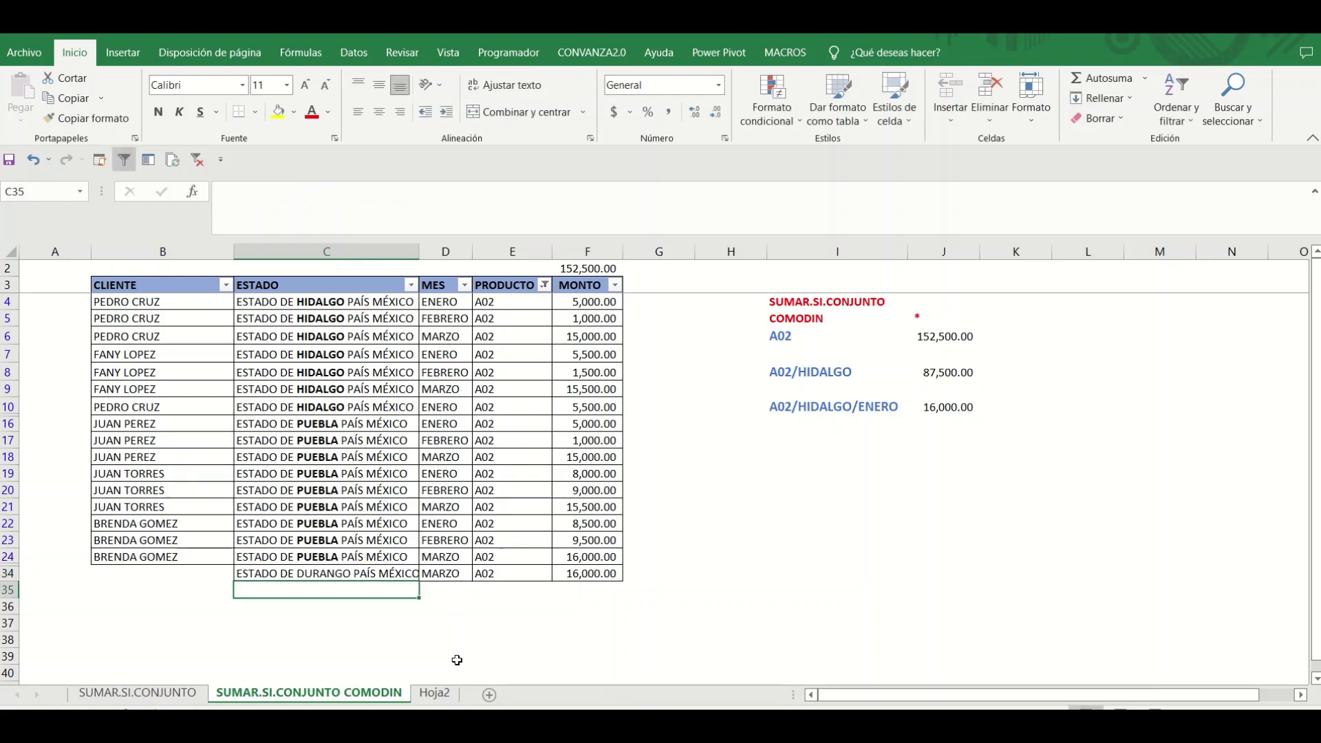
# Compare the state amounts on Hoja2 with the state texts on the SUMAR.SI.CONJUNTO COMODIN sheet and the wildcard criterion in cell J8's formula.
pyautogui.click(435, 692)
pyautogui.click(294, 401)
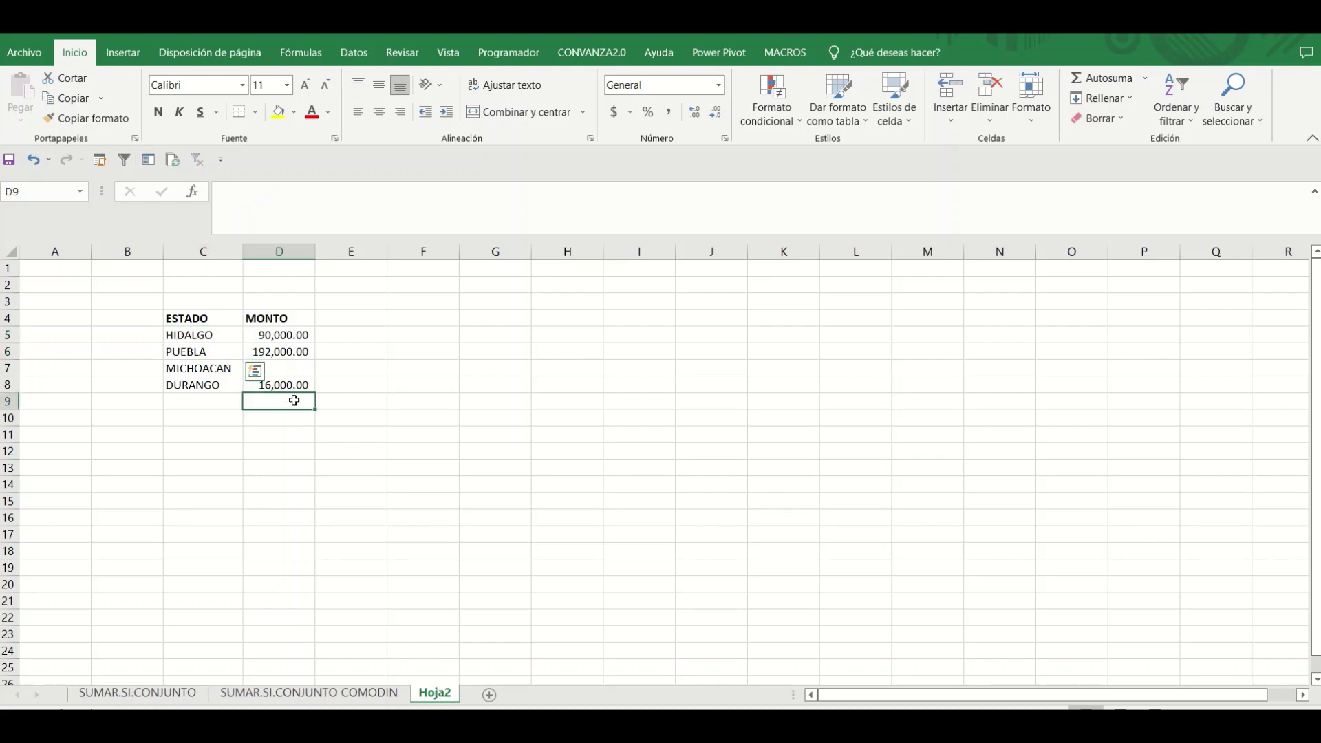
pyautogui.press('Up')
pyautogui.press('Up')
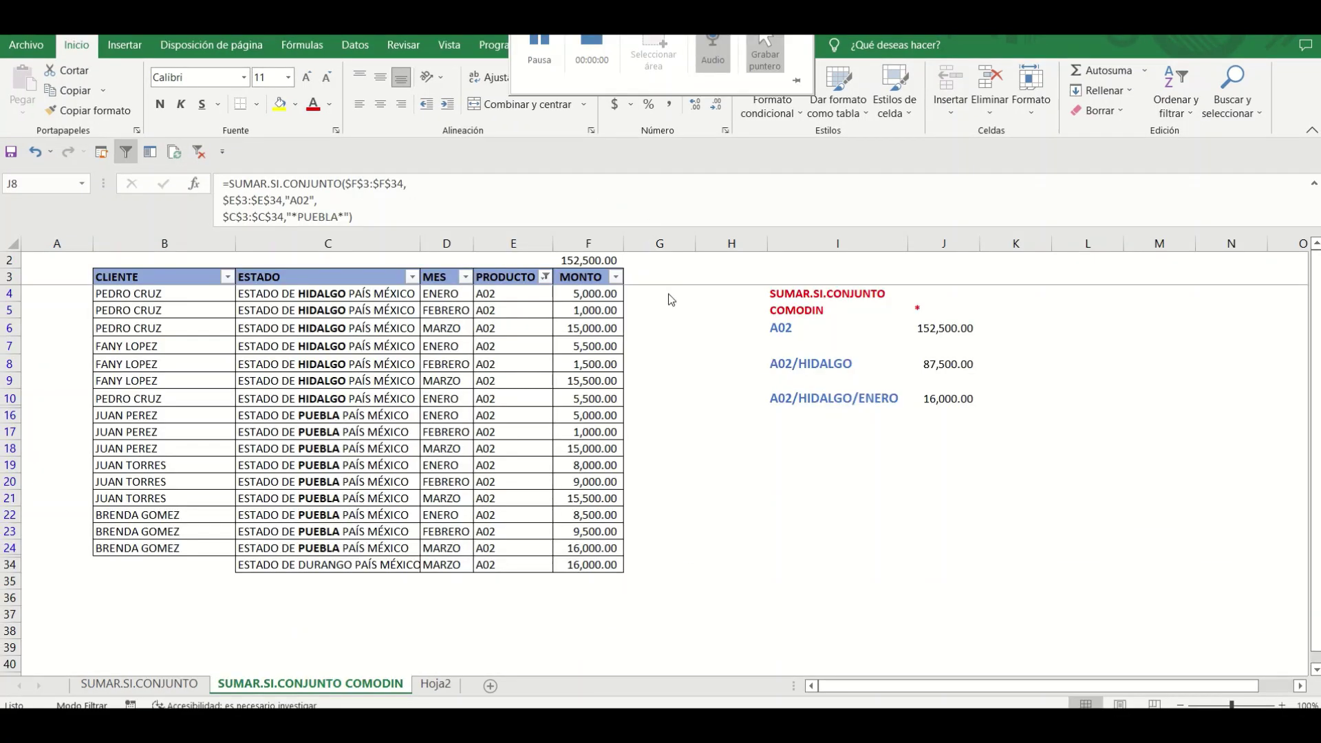
pyautogui.click(430, 684)
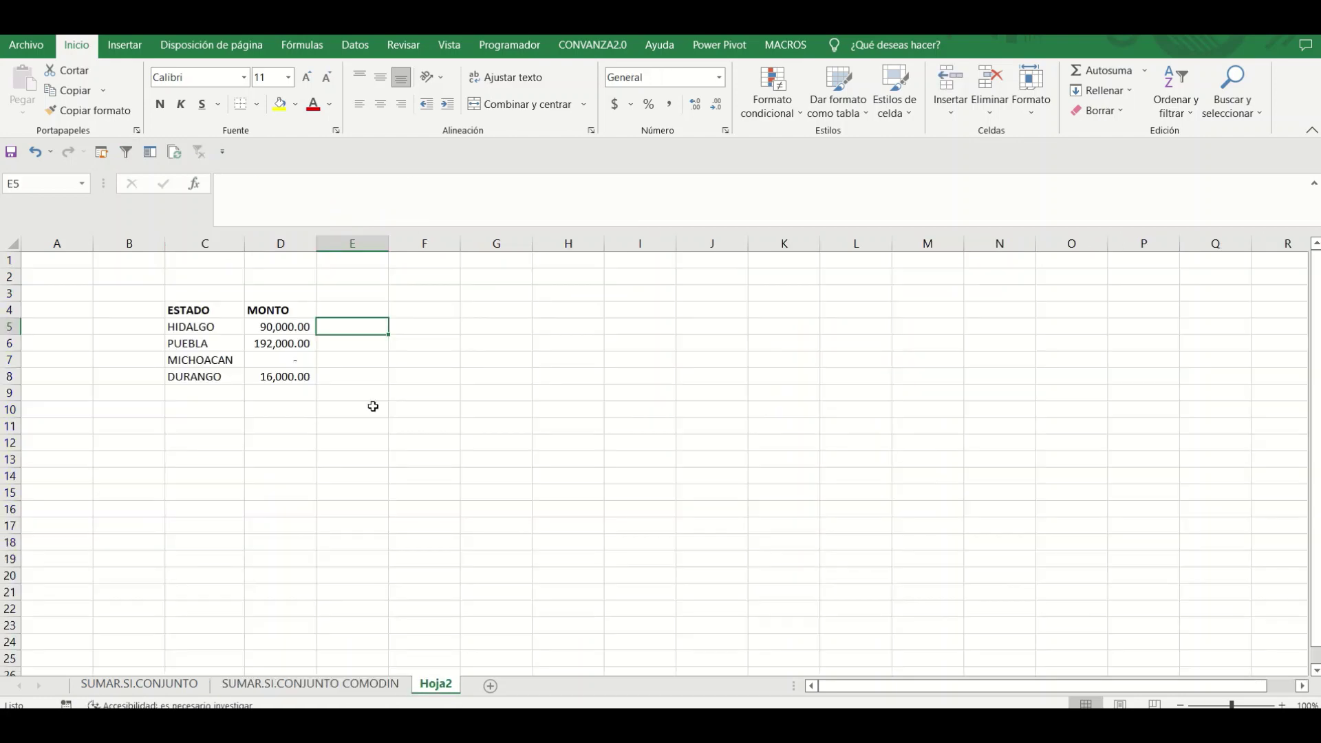
pyautogui.click(313, 684)
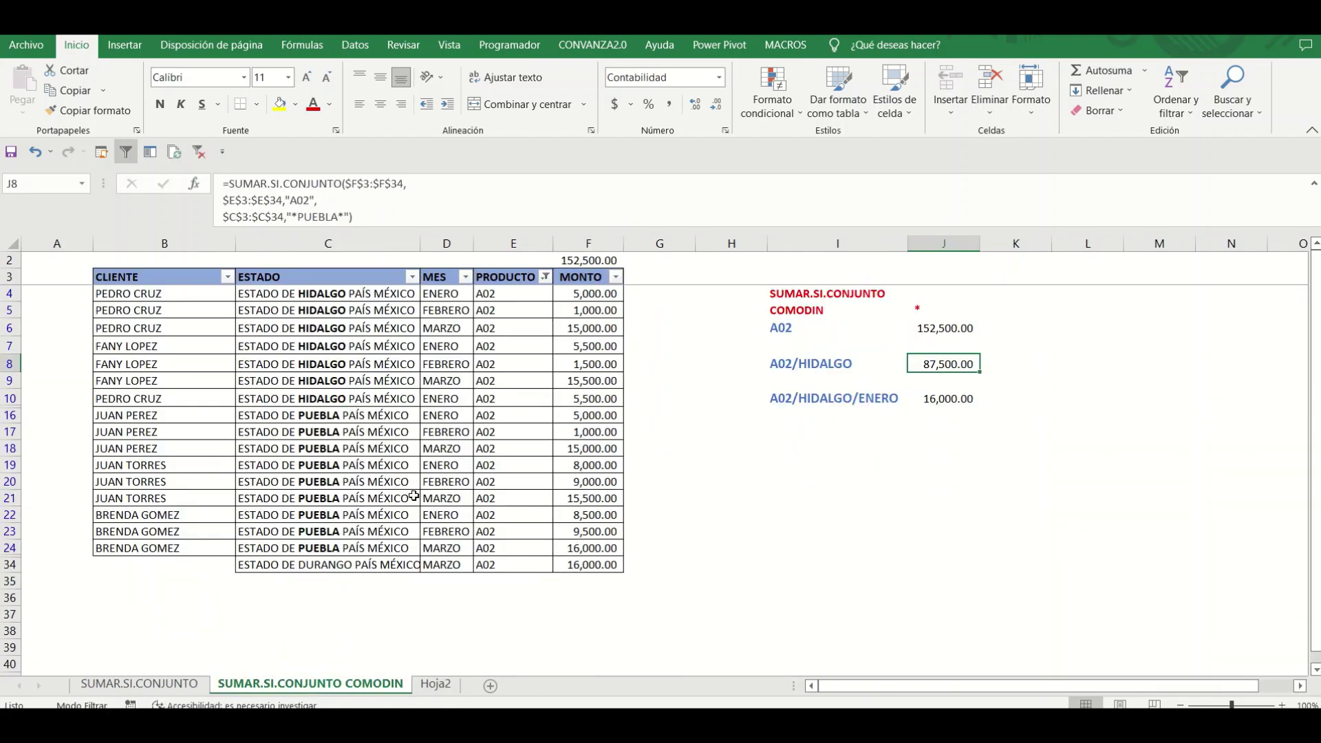
pyautogui.click(436, 684)
pyautogui.click(399, 685)
pyautogui.doubleClick(967, 360)
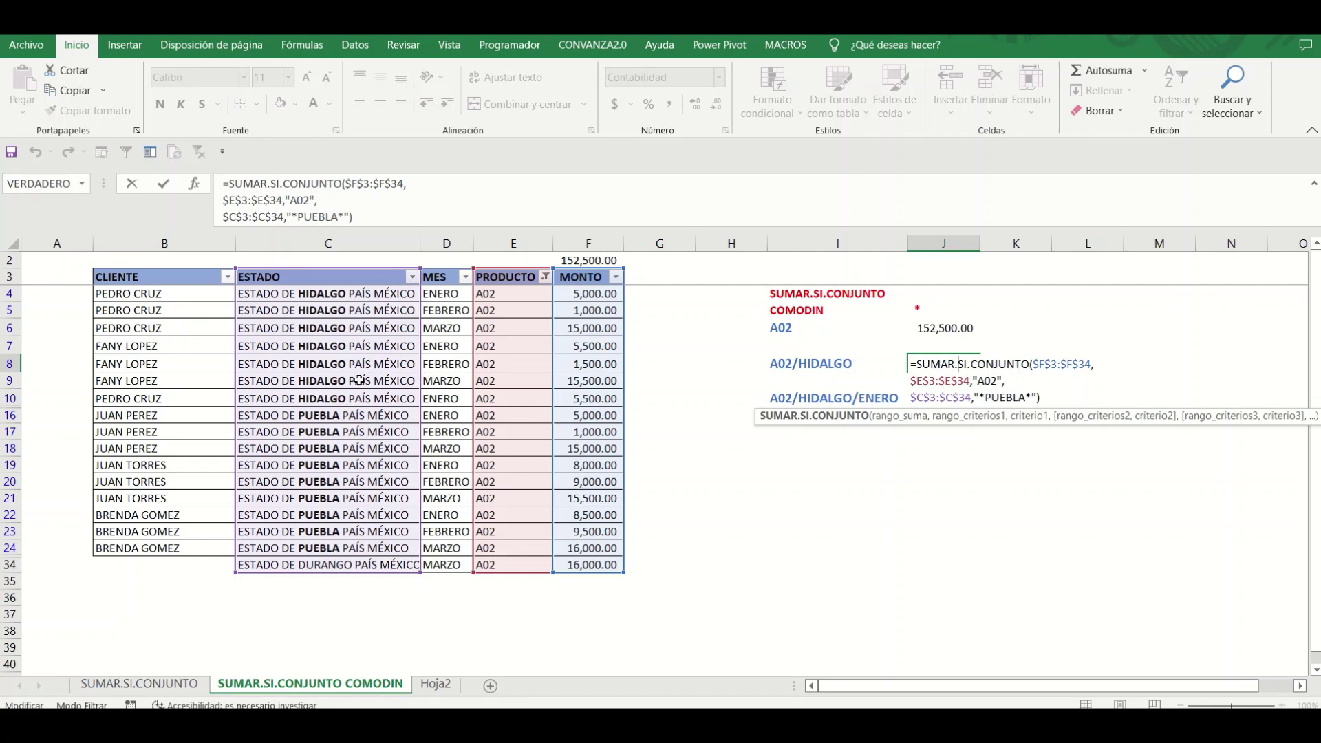
pyautogui.click(479, 305)
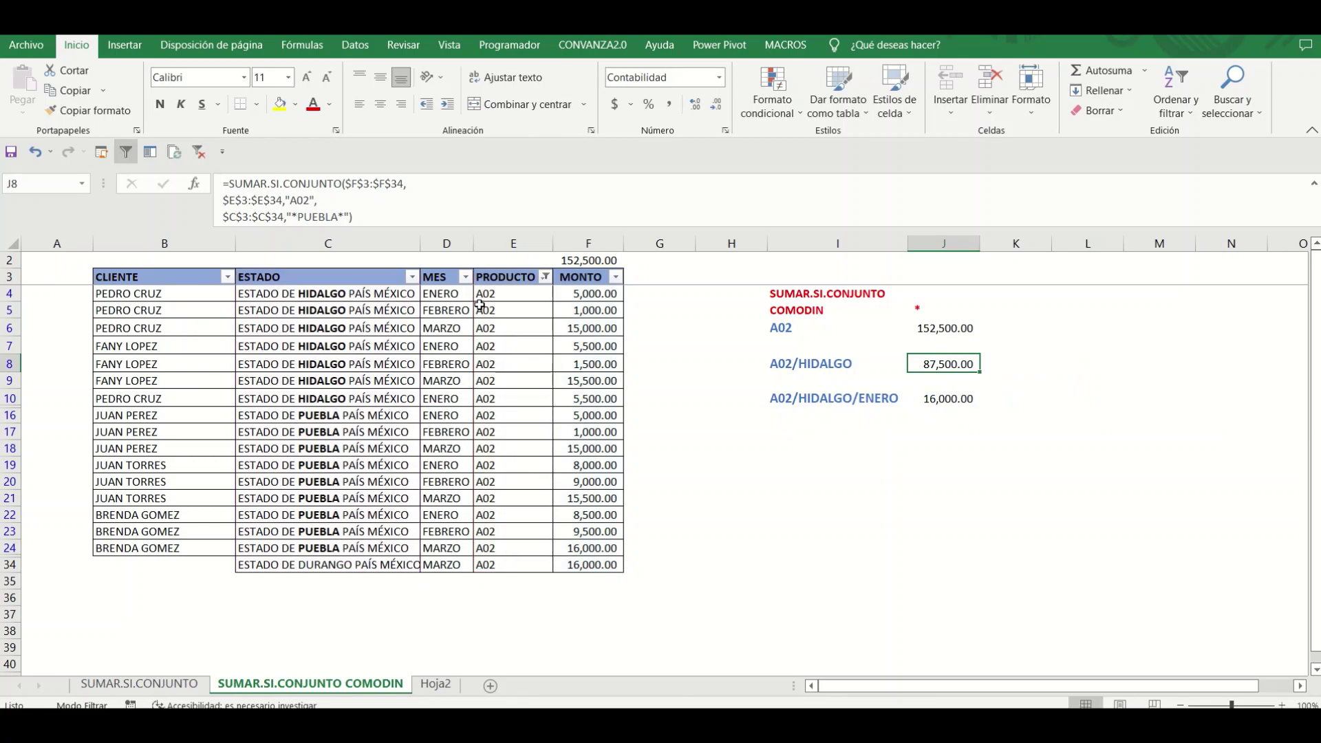
pyautogui.click(301, 295)
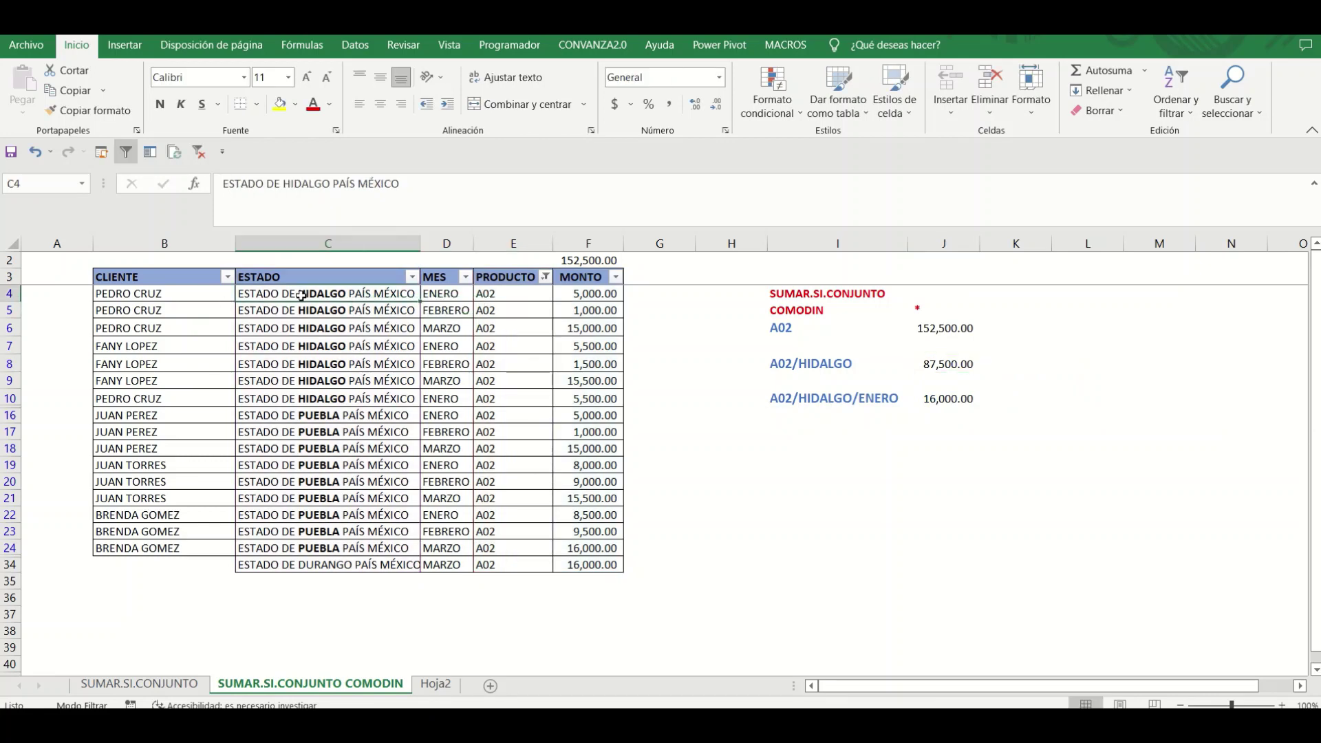